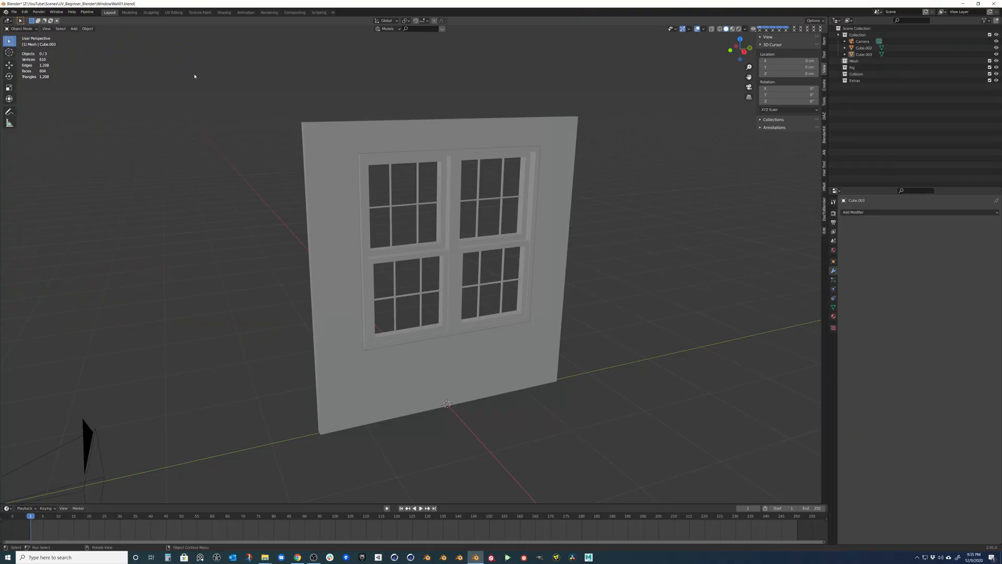
Step: Switch to UV Editing, select the wall and enter Edit Mode with nothing selected
click(172, 13)
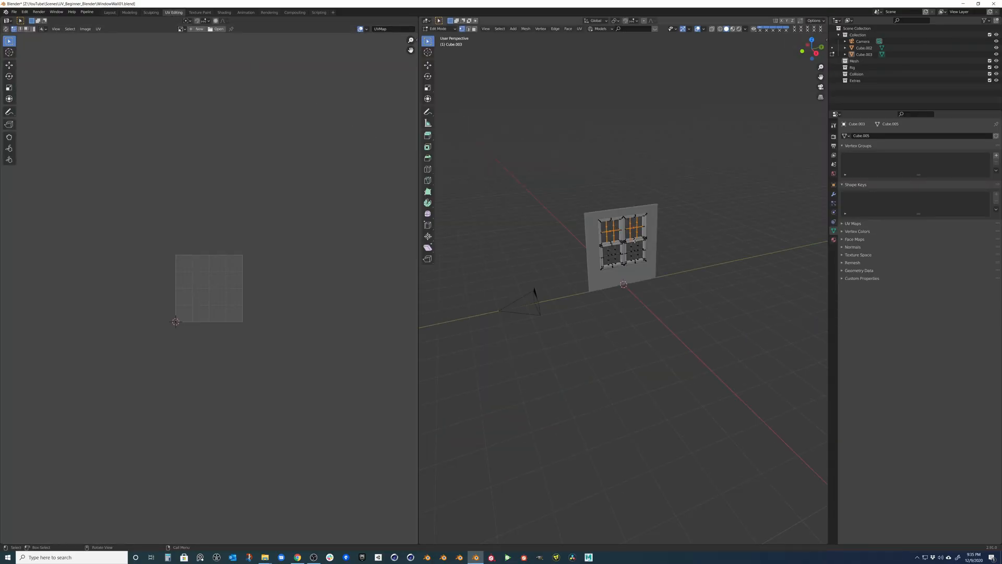
scroll(639, 176, up, 3)
click(639, 176)
click(689, 157)
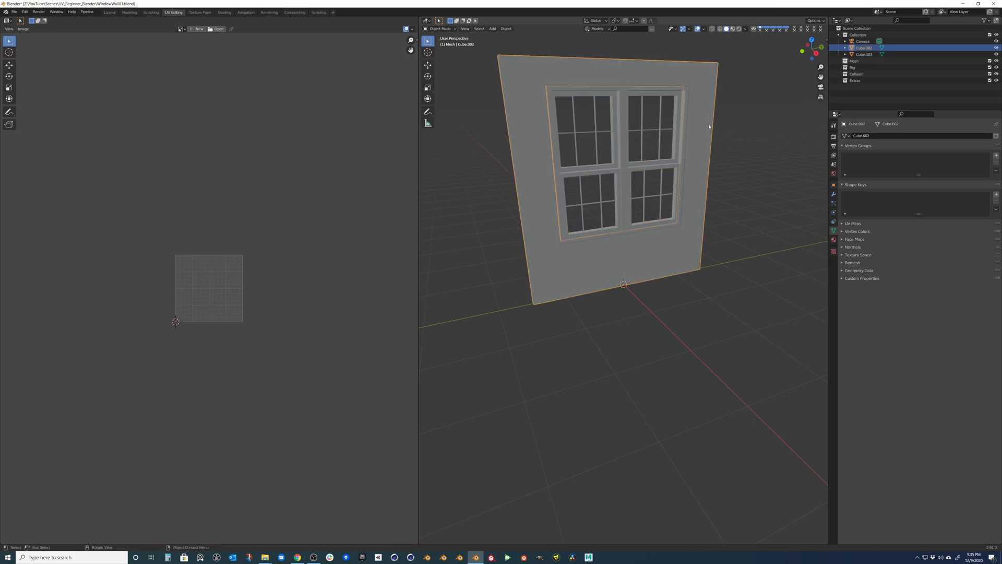
middle_drag(689, 157, 661, 202)
scroll(662, 202, up, 2)
key(Tab)
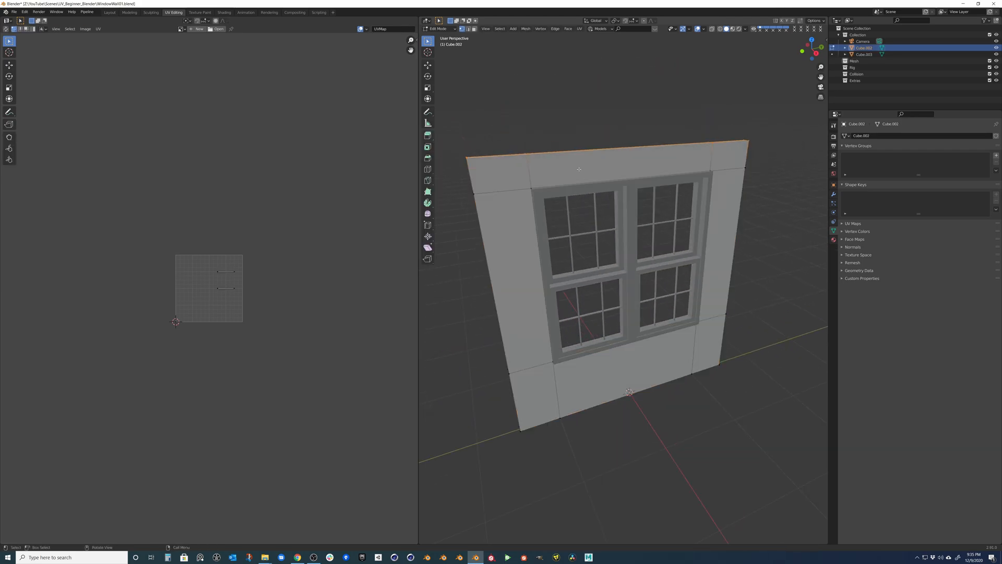
click(516, 123)
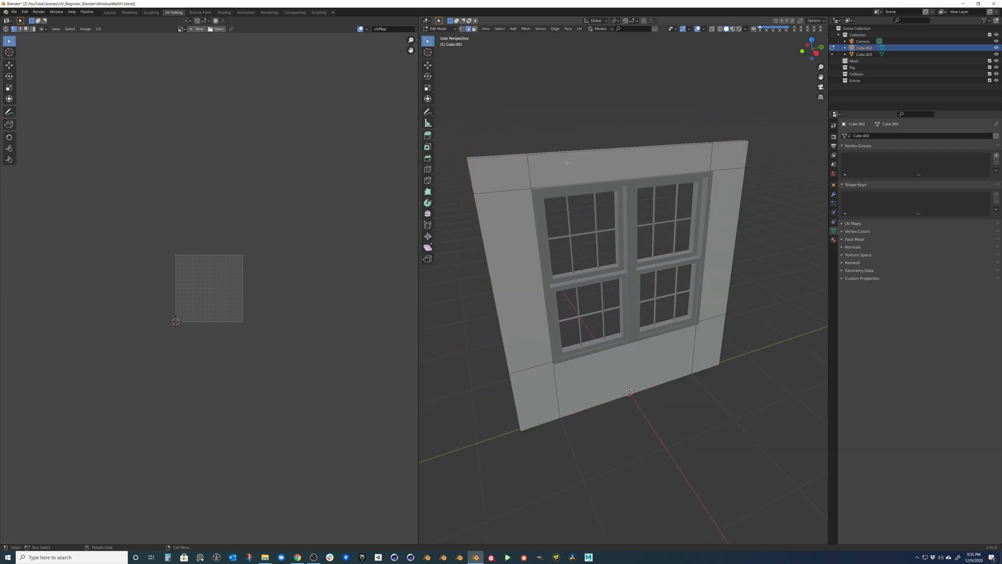
Step: Select the wall's sharp outer edges via Select All by Trait and inspect them
click(500, 29)
mouse_move(517, 109)
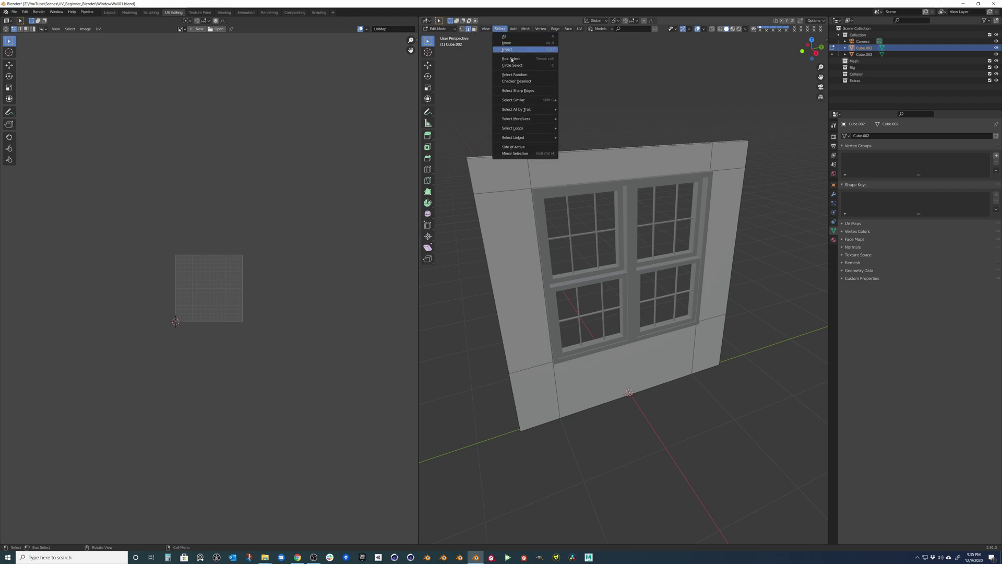
click(518, 91)
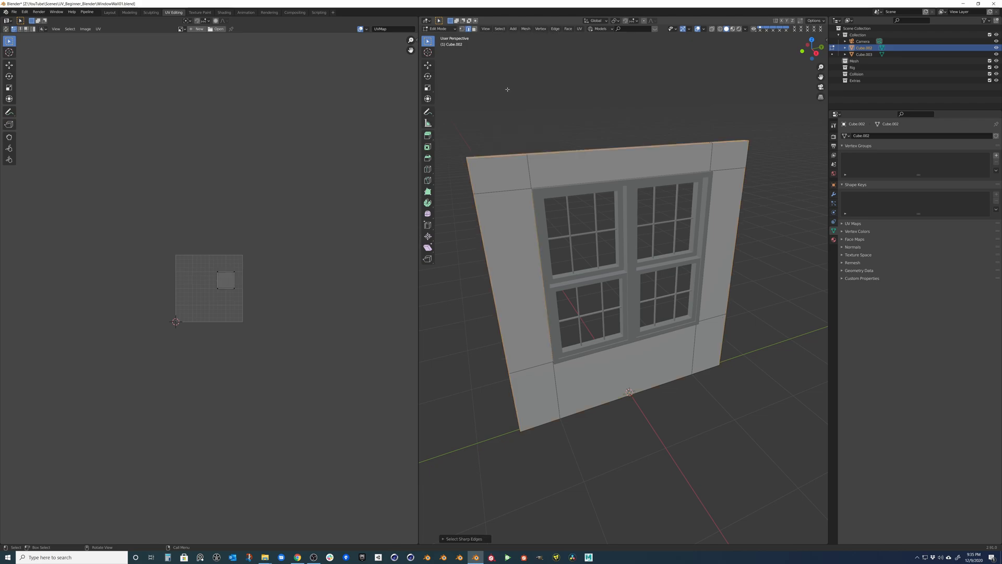
middle_drag(558, 134, 570, 134)
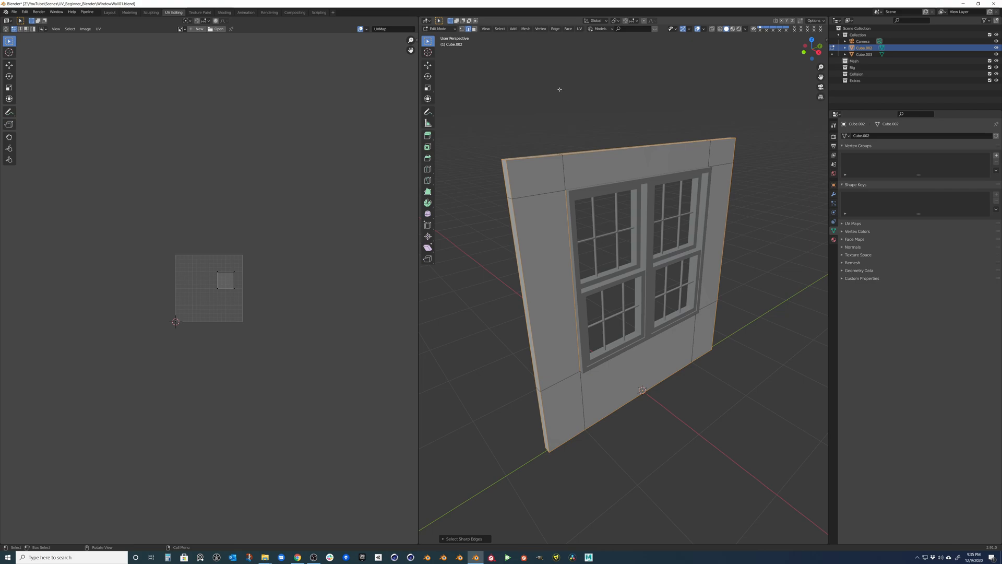
mouse_move(556, 144)
middle_down()
mouse_move(596, 144)
mouse_move(573, 145)
middle_up()
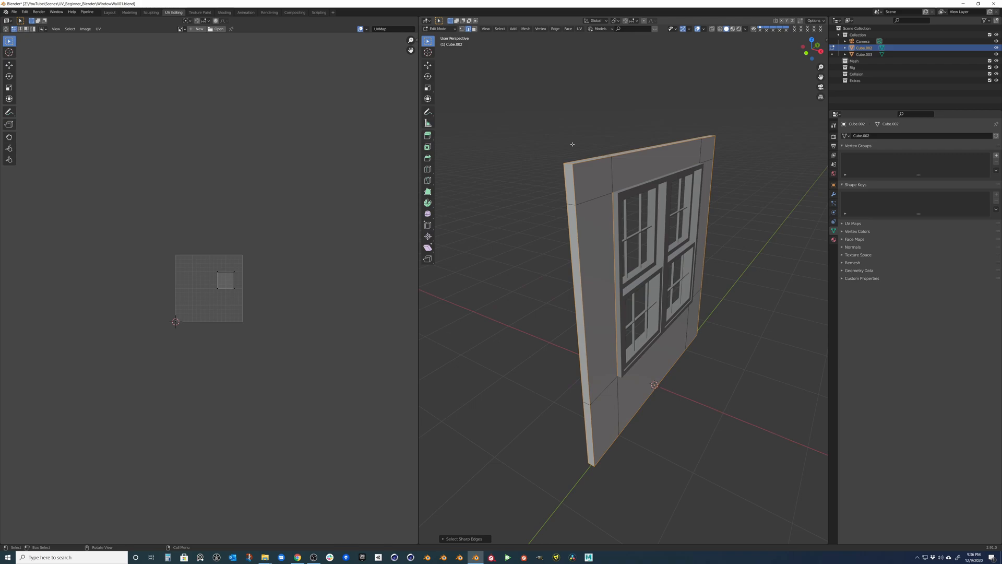
middle_drag(572, 145, 584, 168)
Step: Mark the selected outer edges as seams, then unwrap all wall faces
key(ctrl+e)
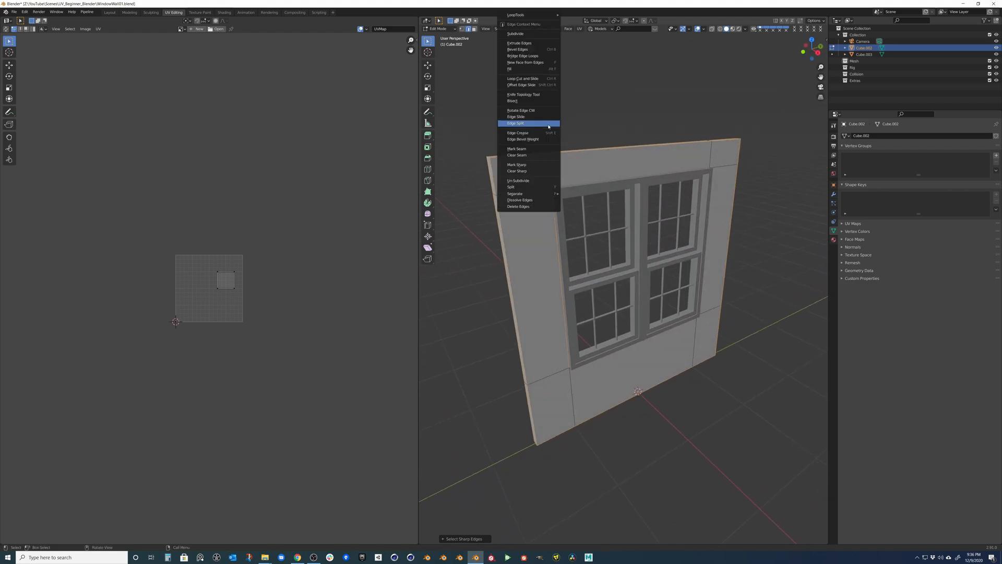
click(518, 149)
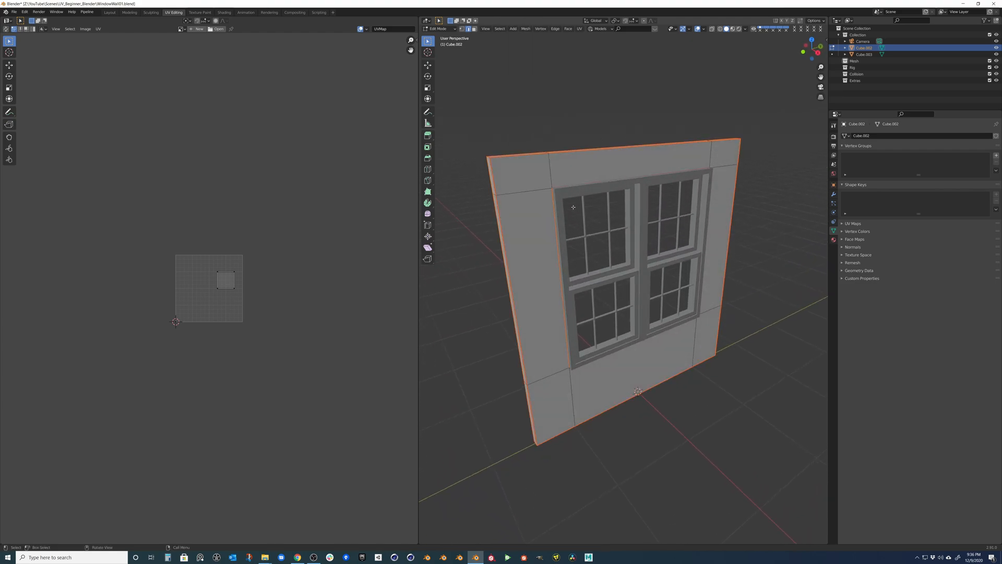
mouse_move(576, 196)
middle_down()
mouse_move(583, 207)
mouse_move(554, 158)
middle_up()
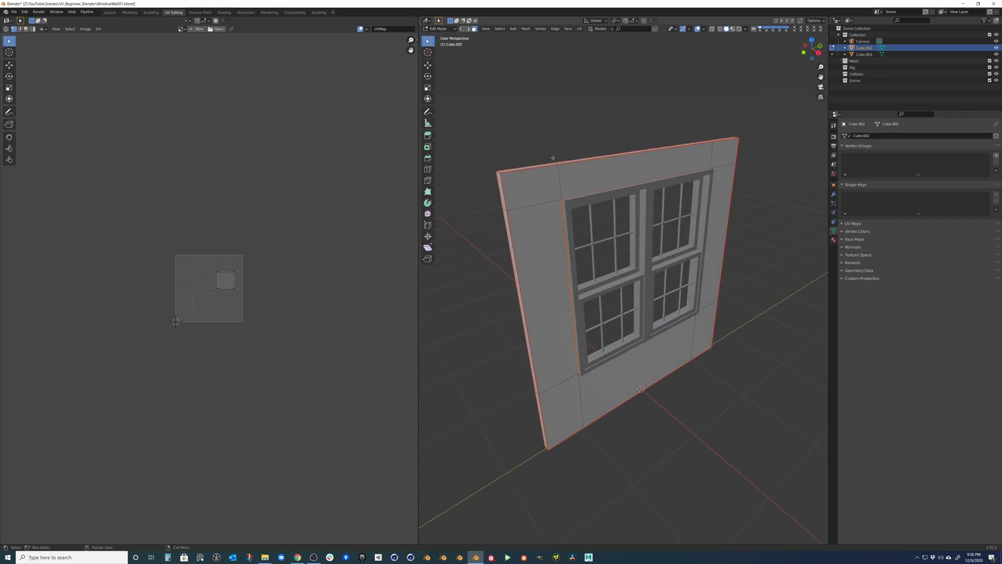
key(a)
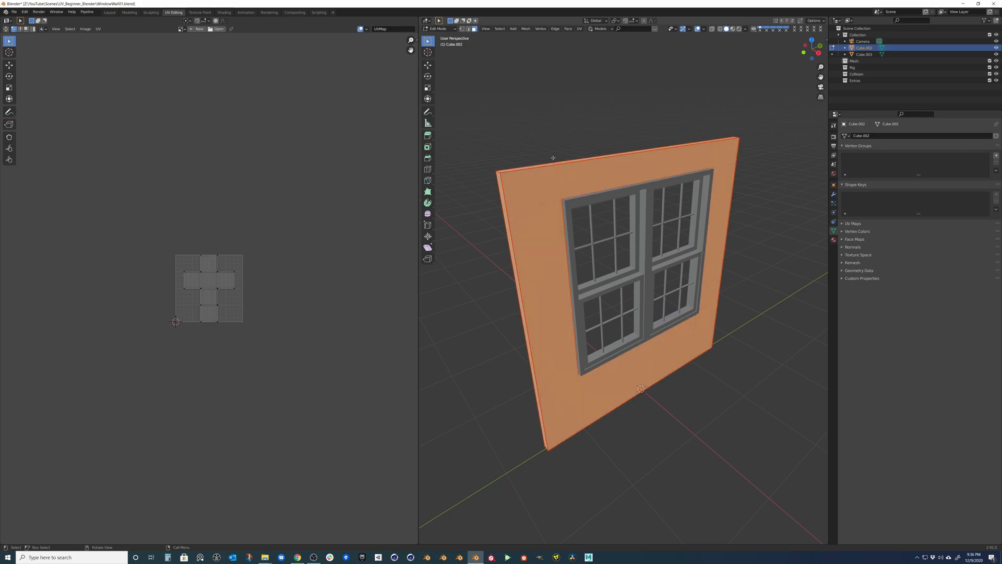
key(u)
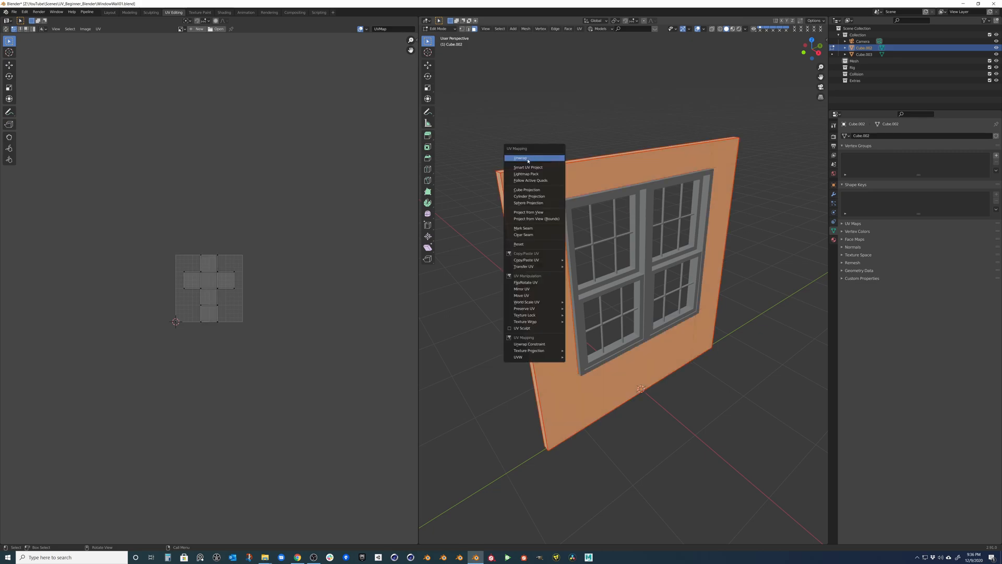
click(527, 160)
scroll(210, 293, up, 2)
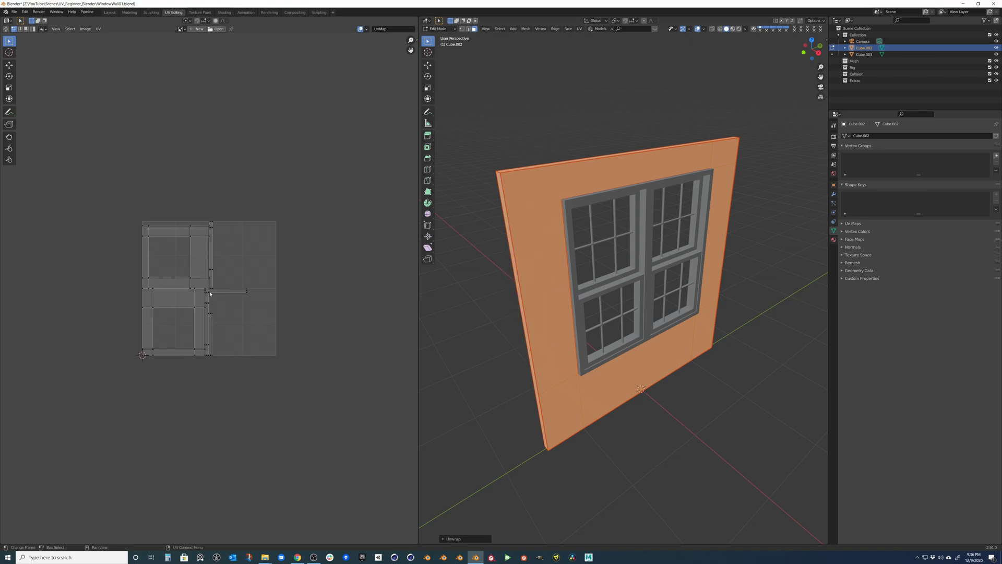
scroll(210, 293, up, 1)
Step: Set the unwrap method to Conformal and rotate all UV islands 180°
click(443, 539)
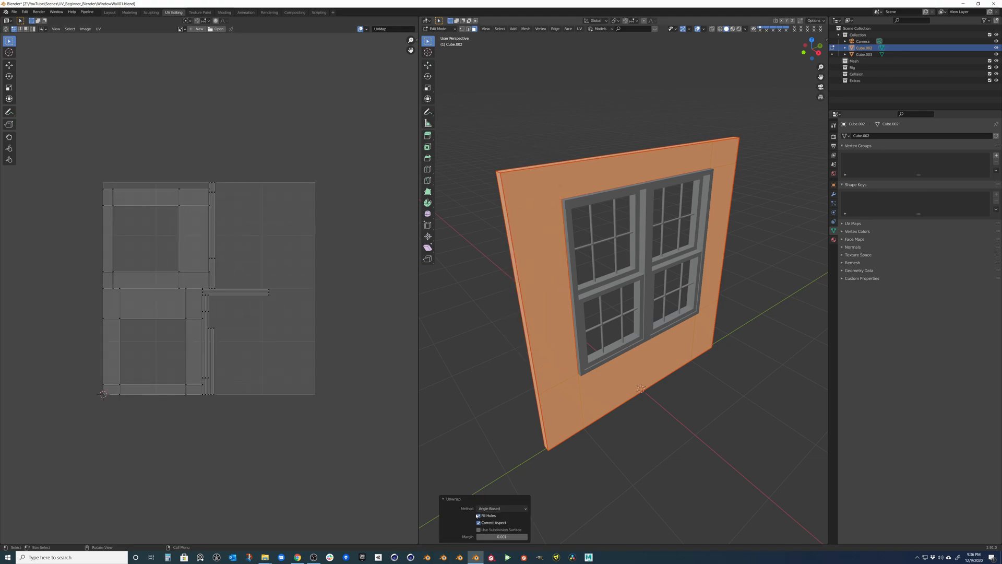
click(501, 508)
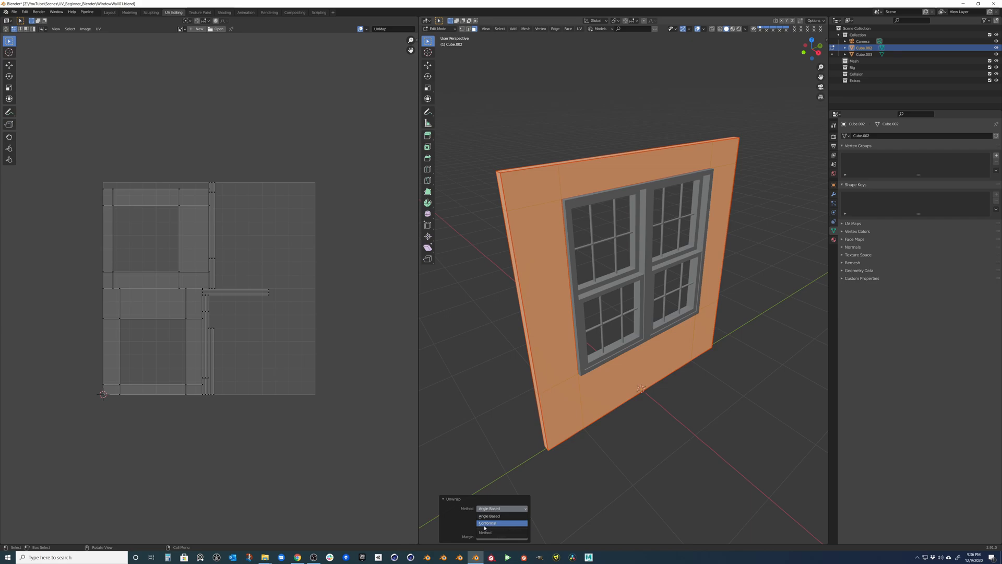
click(483, 523)
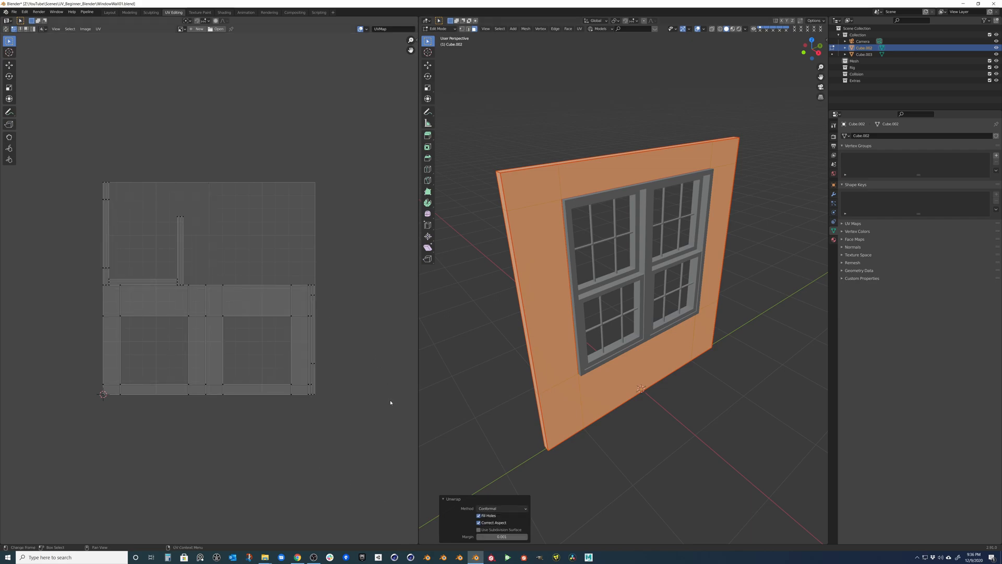
drag(377, 436, 60, 170)
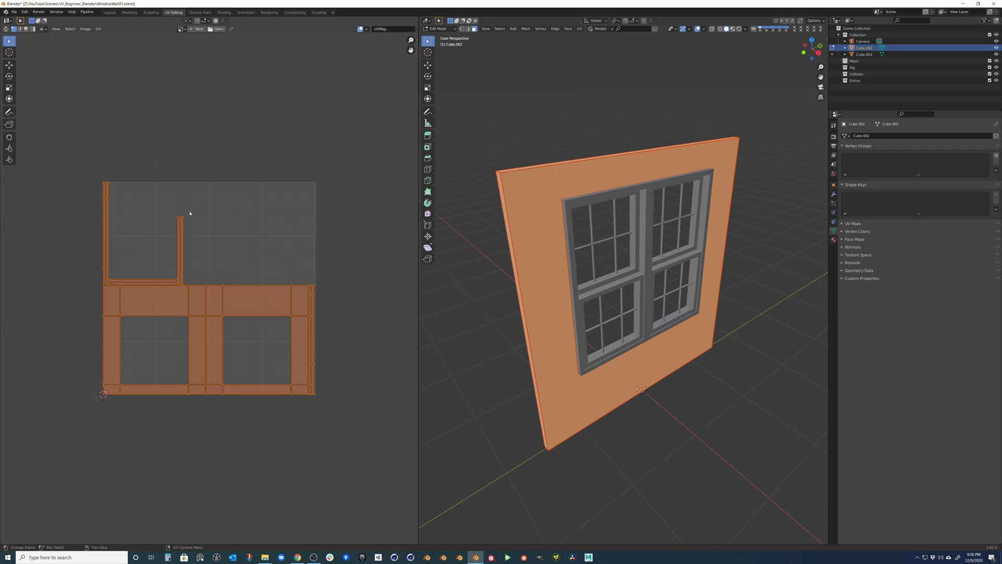
text(r)
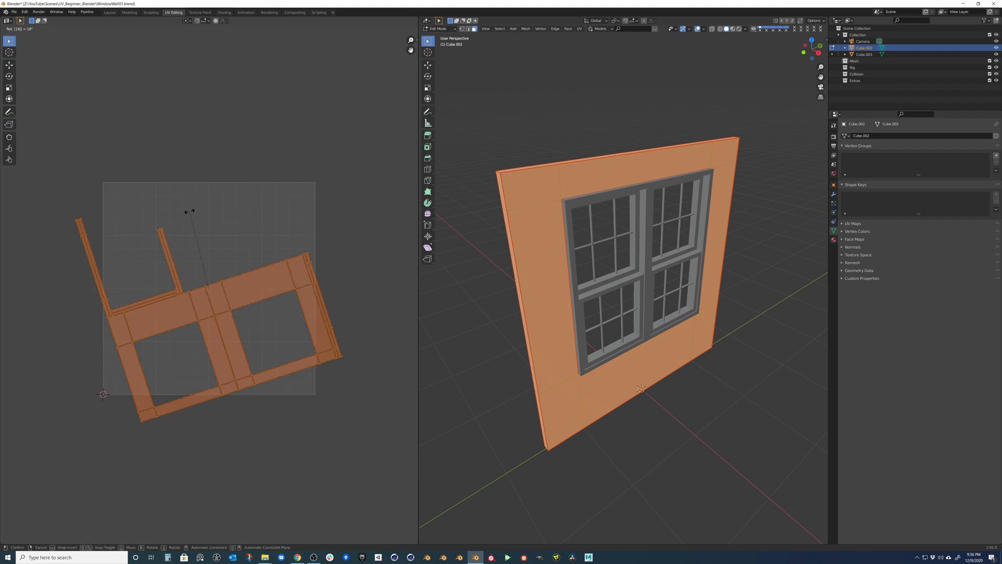
text(180)
key(Return)
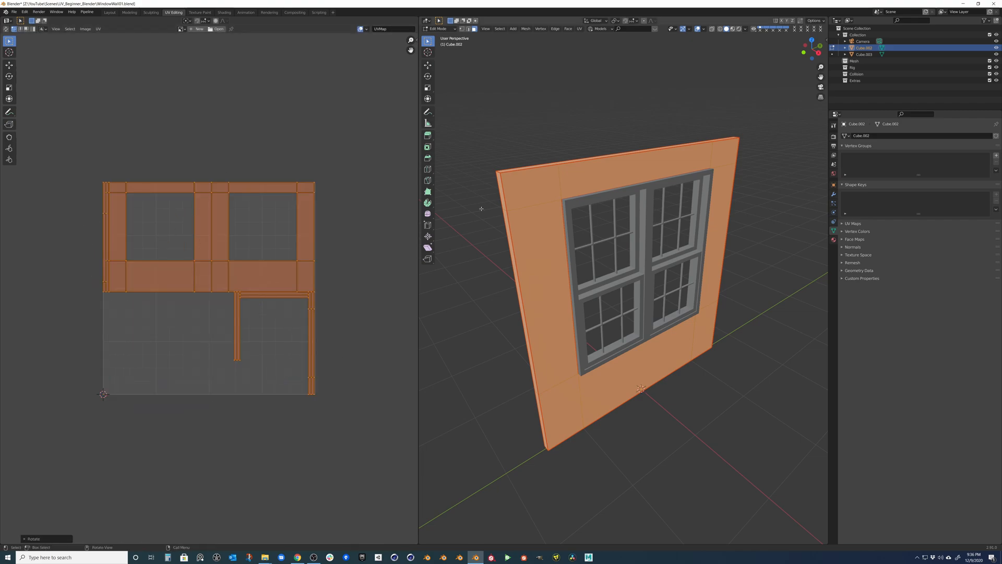
click(345, 246)
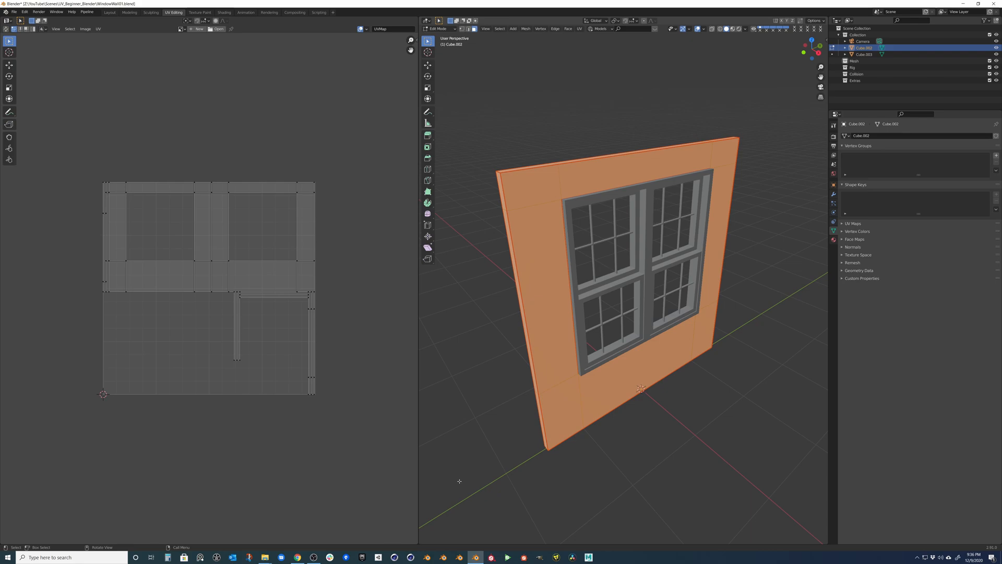
scroll(184, 235, up, 1)
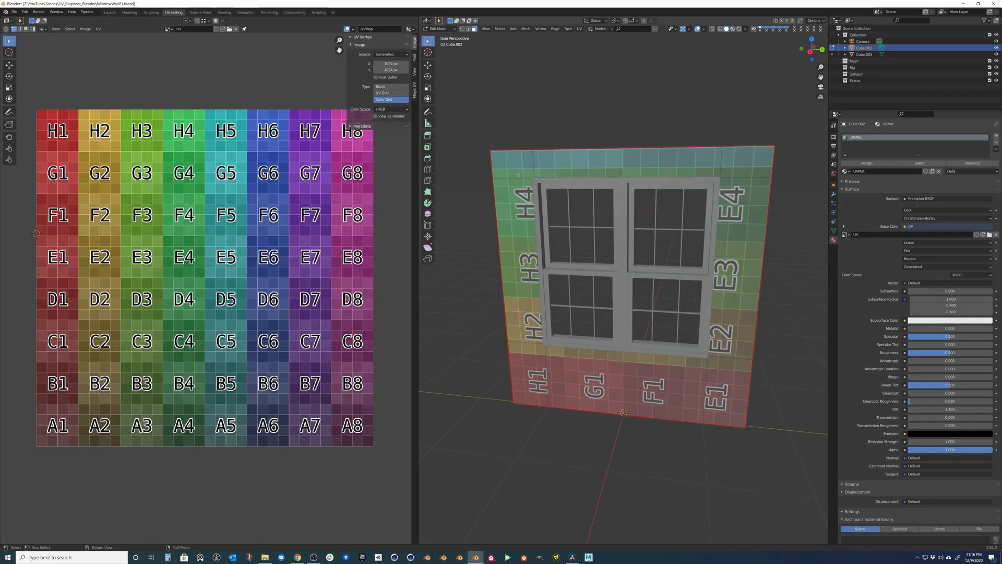
Step: Unwrap all wall faces again and orbit to a front-on view
click(519, 174)
key(a)
key(u)
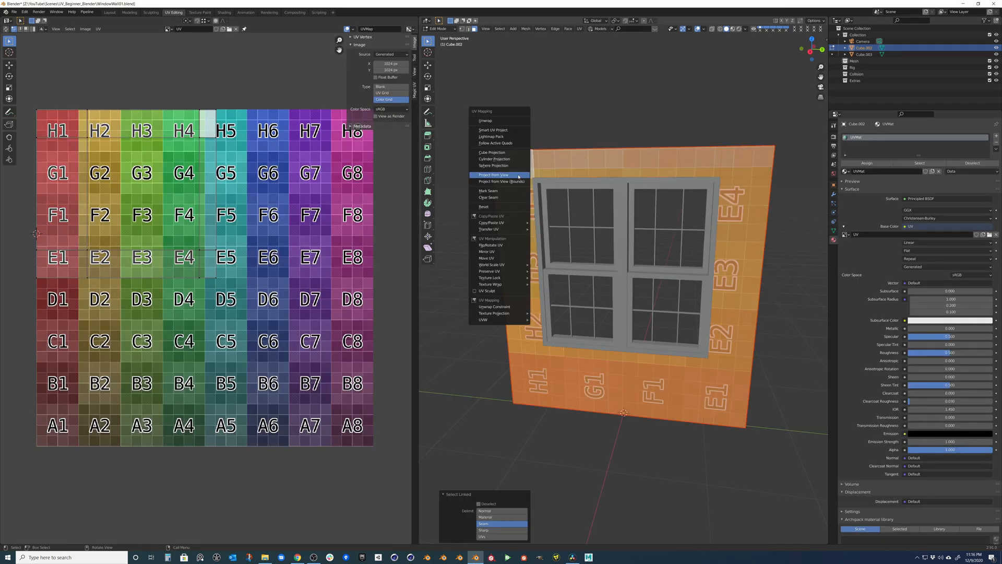
click(484, 122)
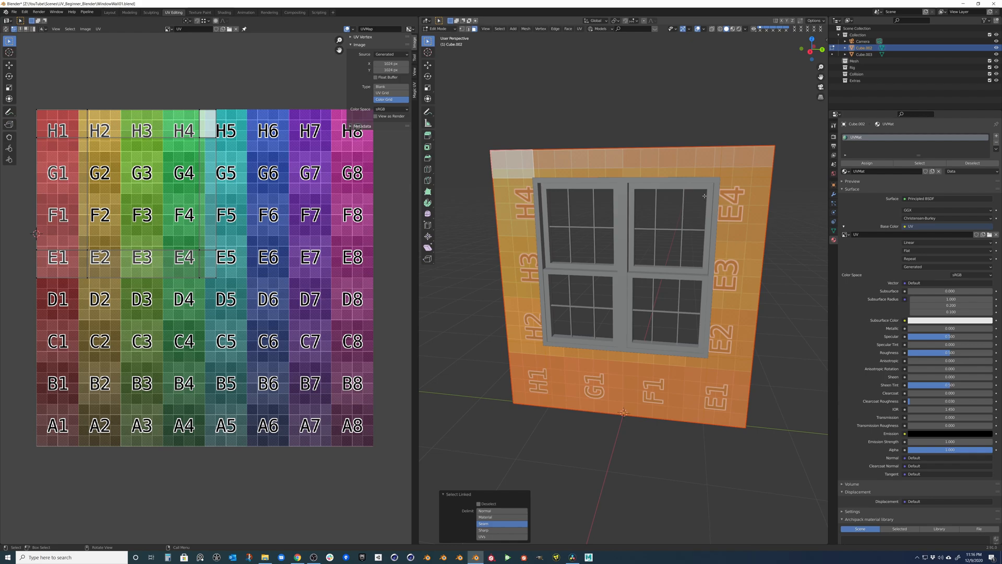
key(alt+a)
middle_drag(612, 187, 720, 255)
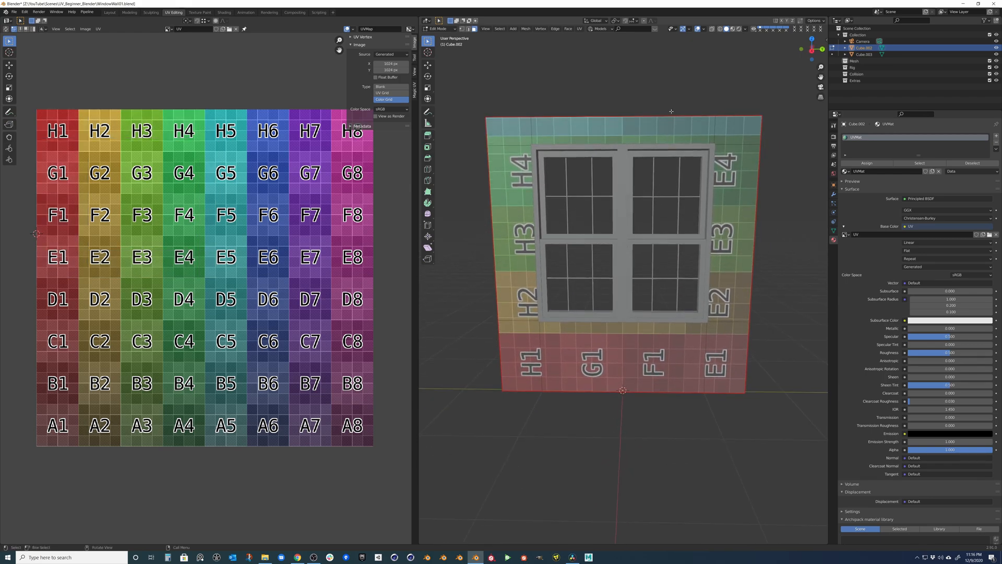
Step: Select the linked wall mesh and project its UVs from the current view
click(670, 131)
key(ctrl+l)
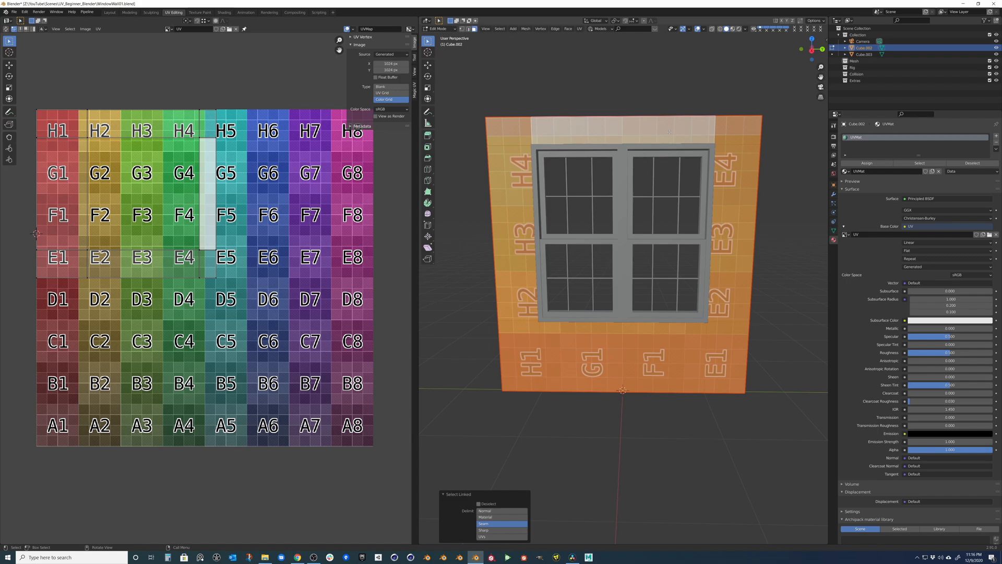
key(u)
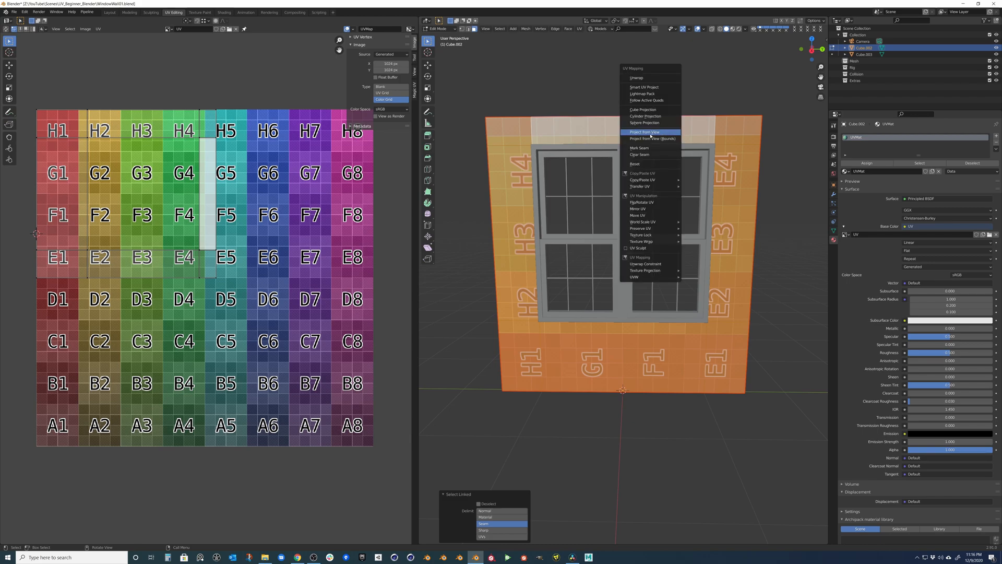
click(650, 131)
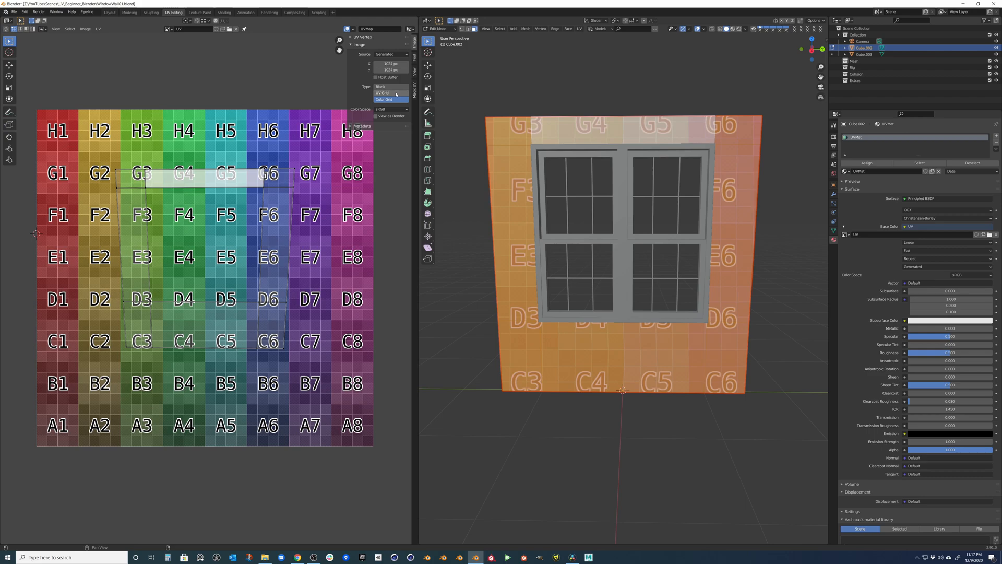
Step: Switch the test image to blank and flatten the top UV edge with S Y 0
click(385, 86)
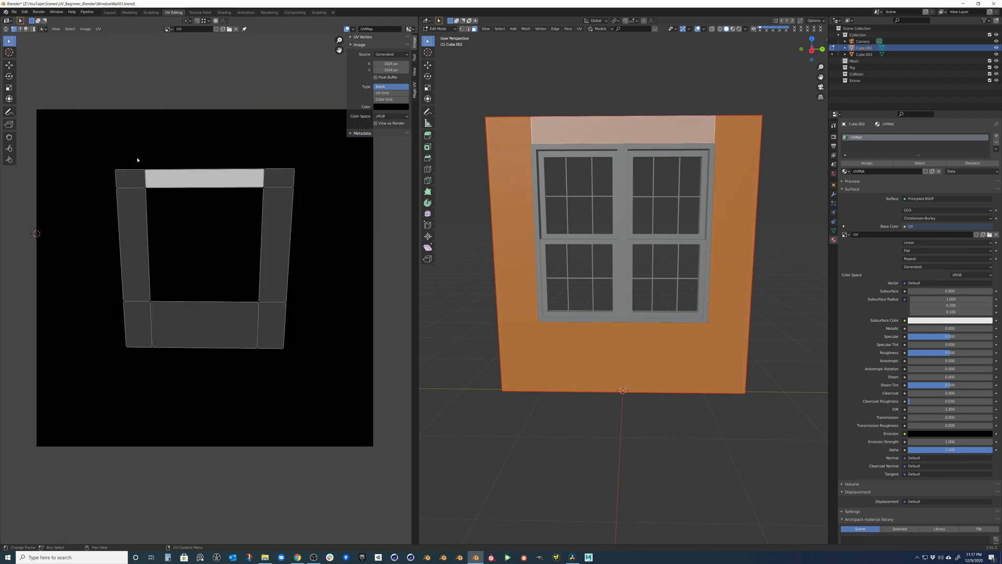
drag(139, 153, 275, 179)
drag(140, 154, 262, 177)
key(s)
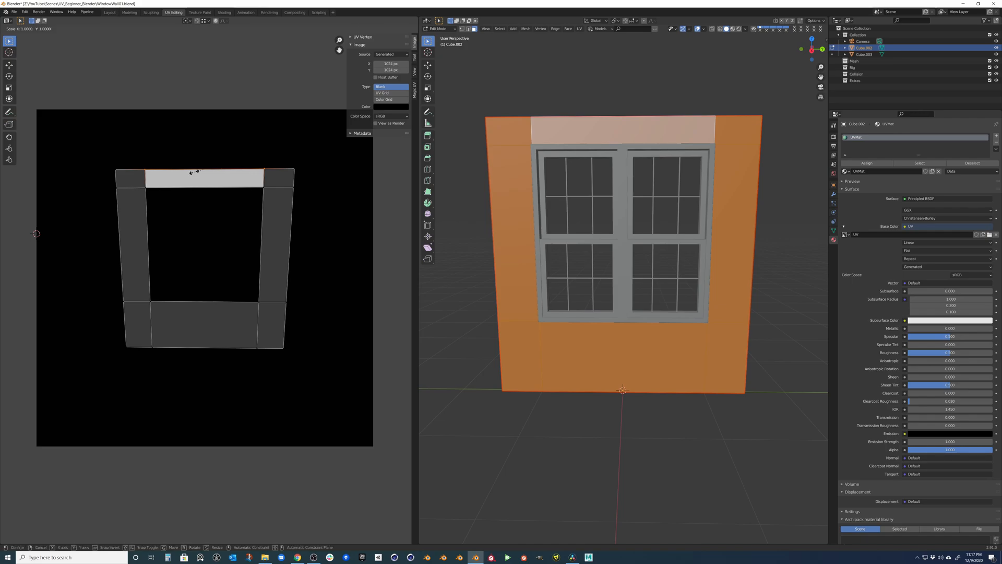
text(y)
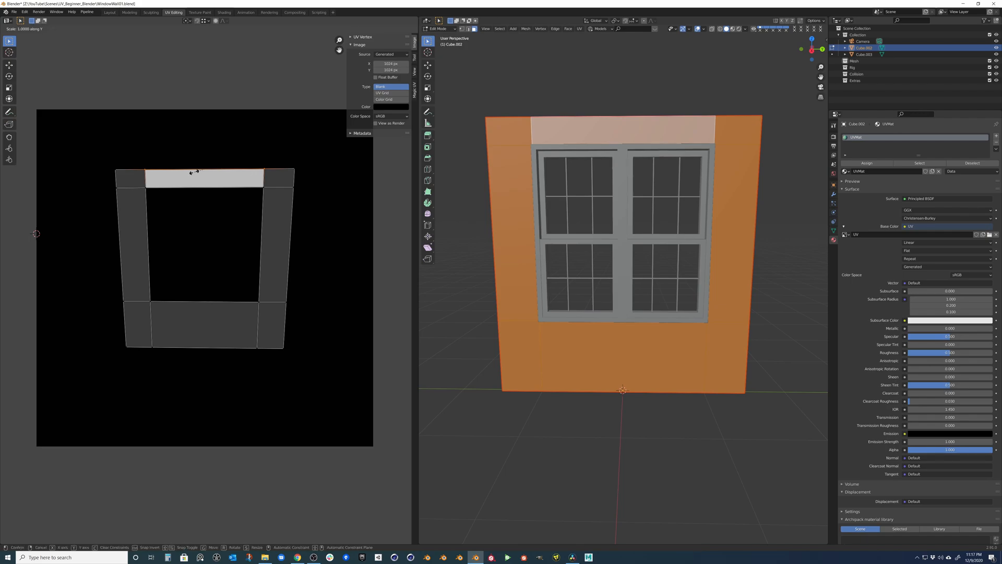
text(0)
key(Return)
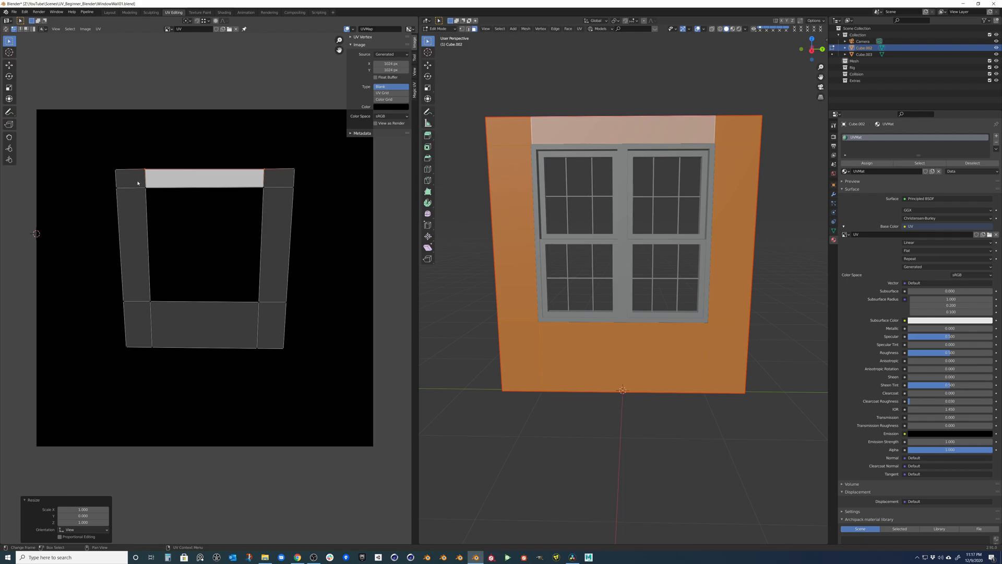
Step: Flatten the remaining UV frame edges to straight lines by scaling to 0
drag(138, 183, 276, 205)
text(s)
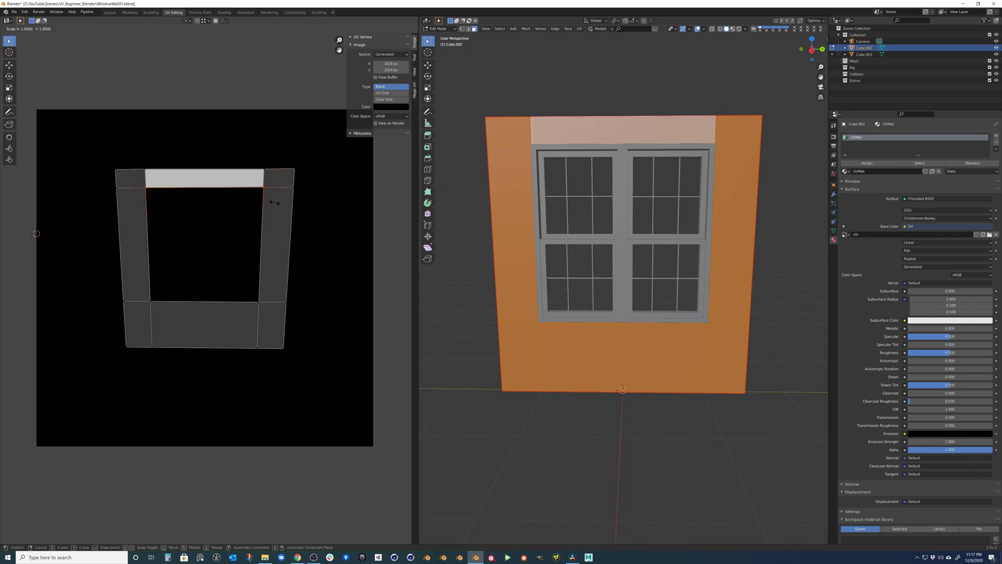
text(y0)
key(Return)
click(142, 203)
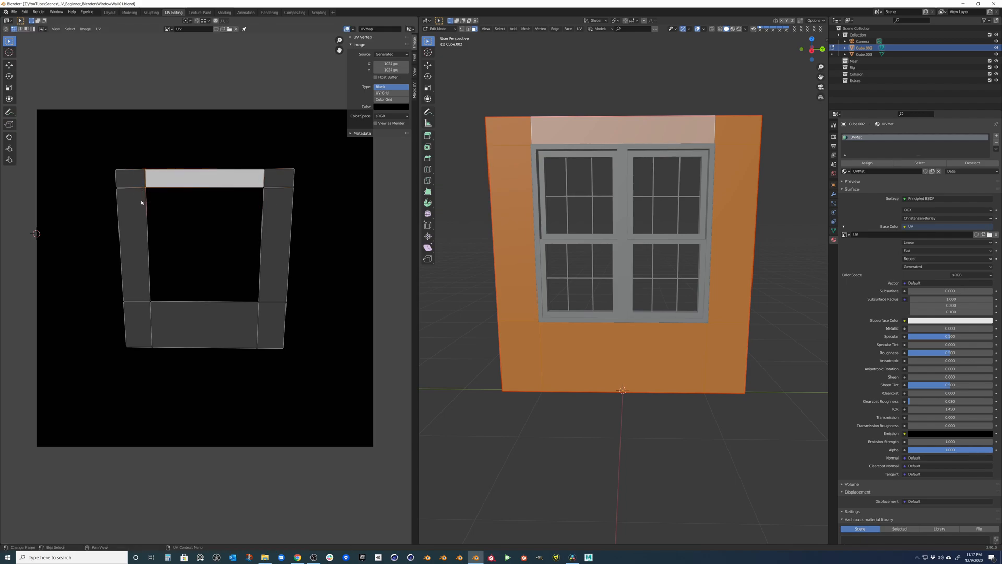
drag(141, 188, 277, 205)
text(s)
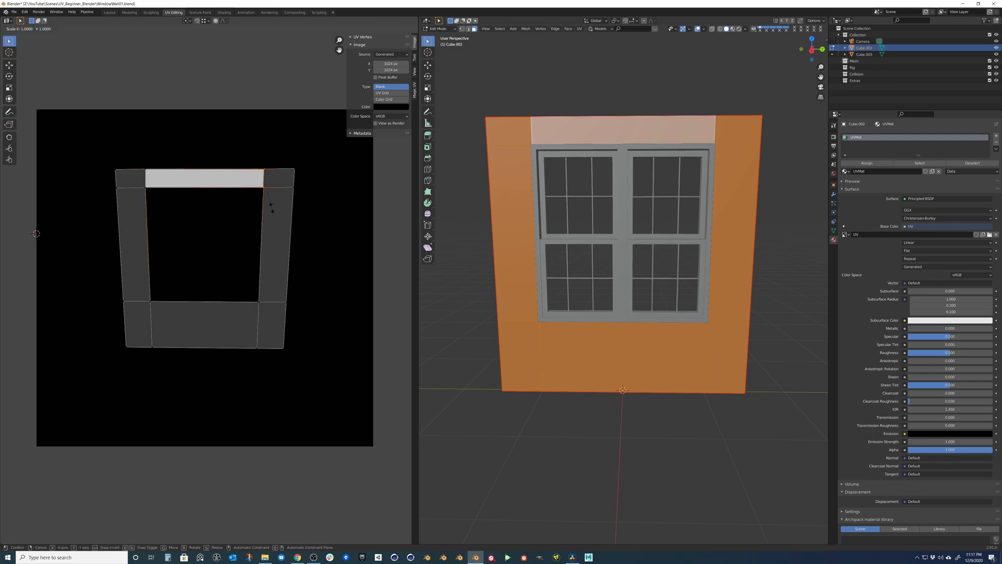
text(x0)
key(Return)
Step: Straighten the layout with Follow Active Quads from the top face and show the Color Grid
click(188, 180)
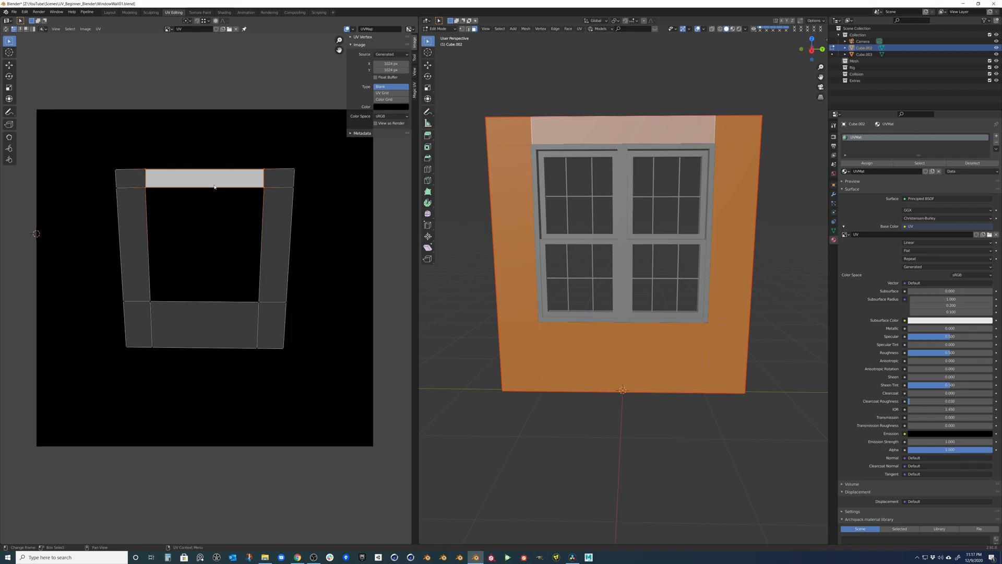
right_click(195, 173)
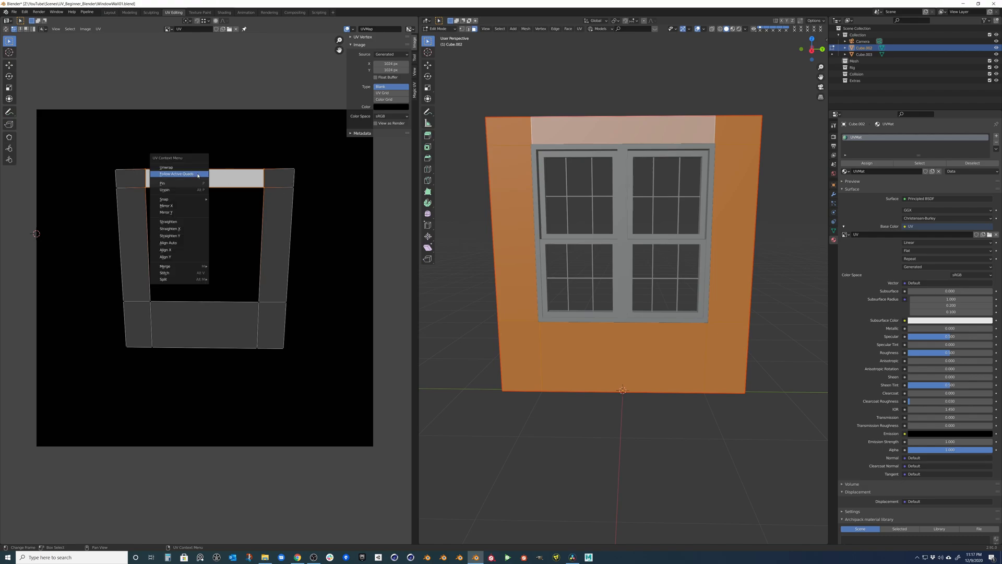
click(195, 175)
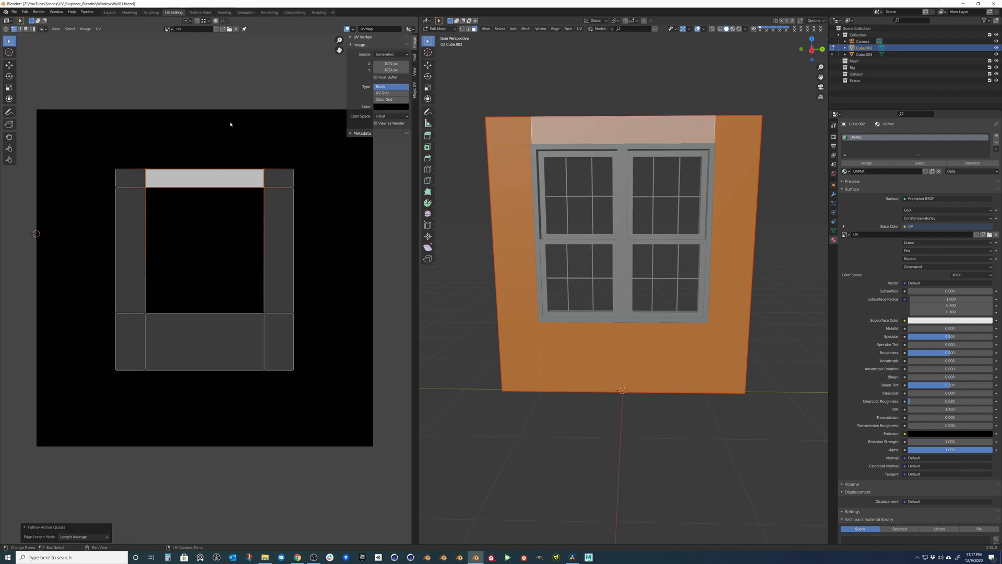
click(389, 99)
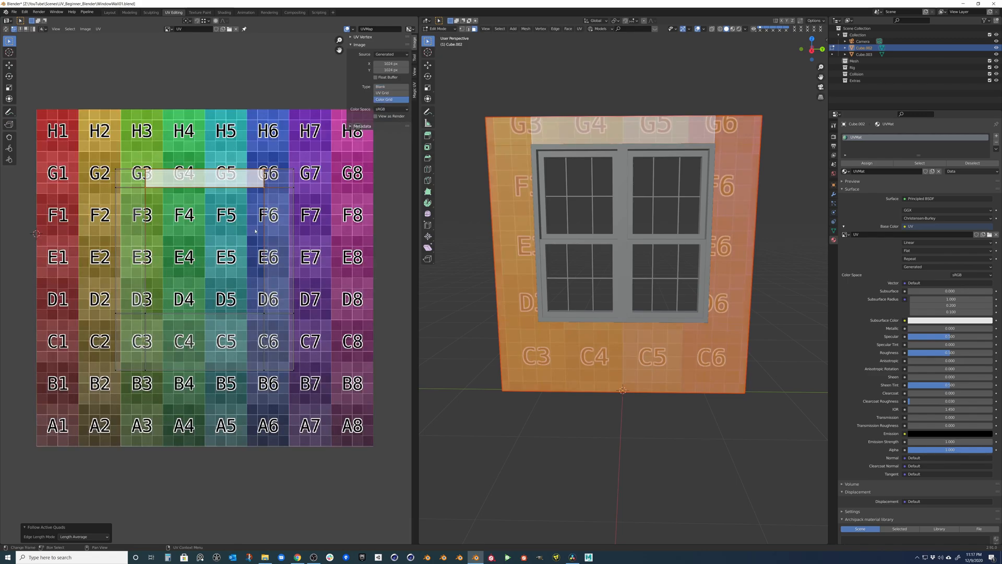
Step: Create a new 1024 px UV Grid image named UV behind the UV layout
middle_drag(642, 157, 651, 149)
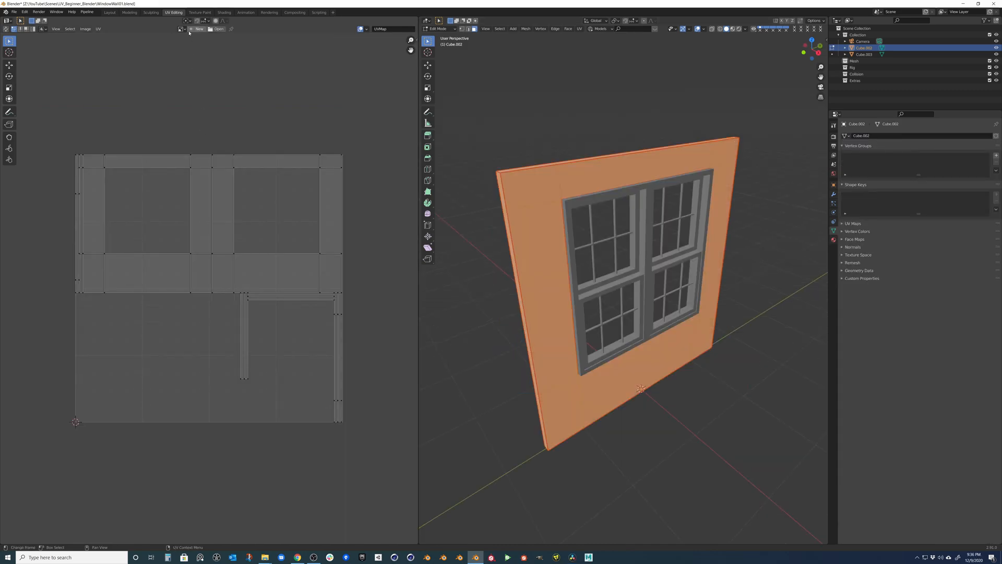
click(197, 29)
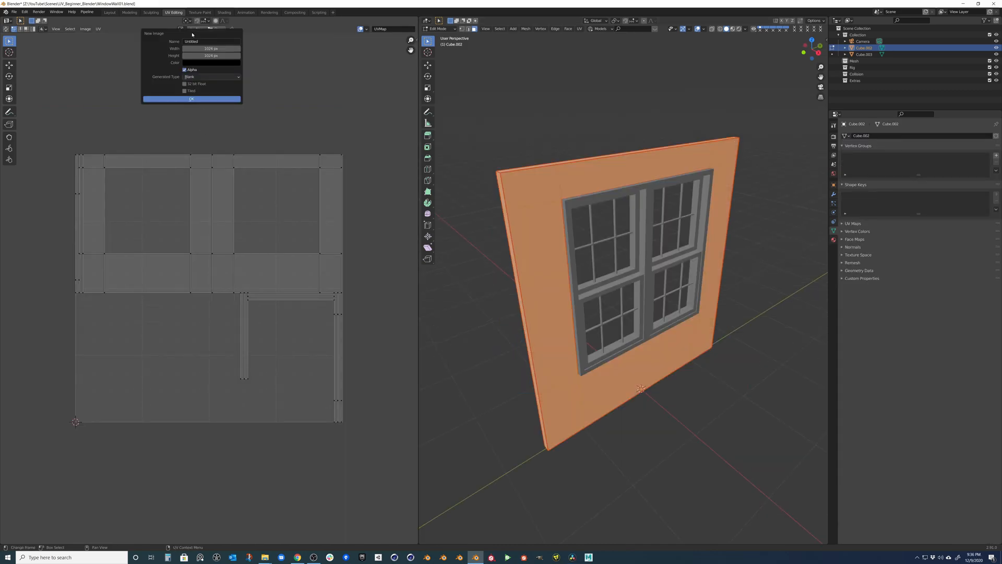
text(UV)
key(Return)
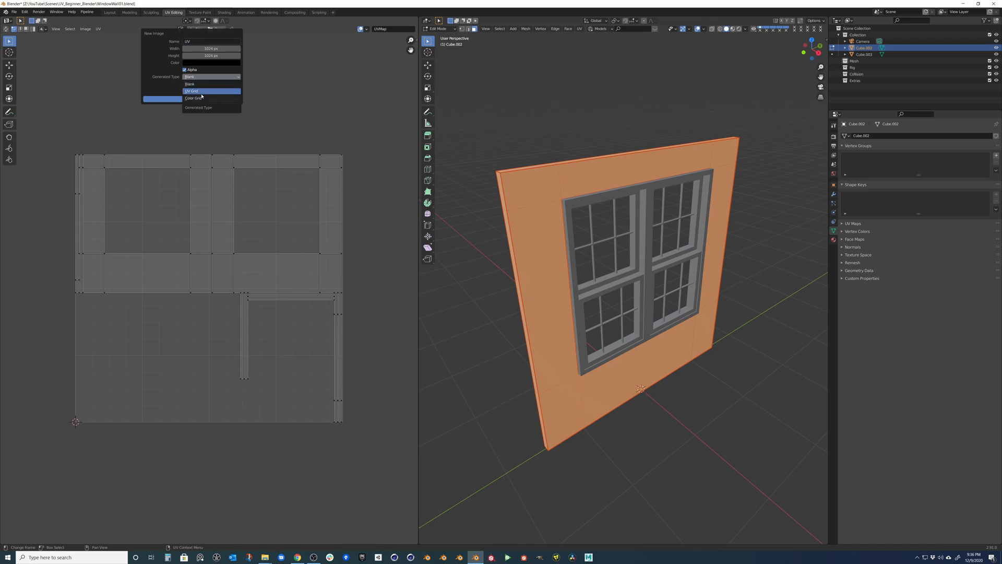
click(196, 93)
click(191, 100)
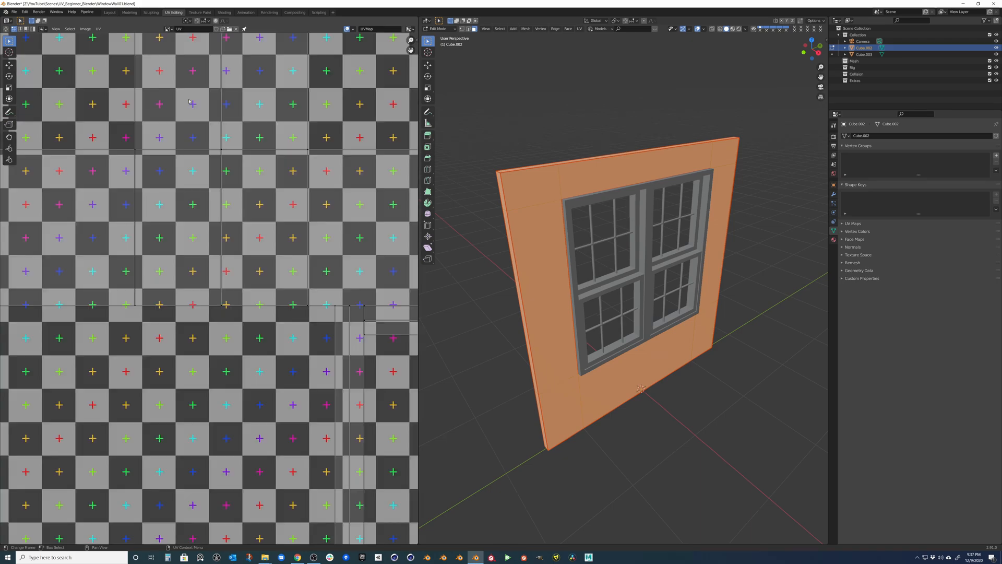
scroll(191, 103, down, 3)
scroll(221, 195, down, 2)
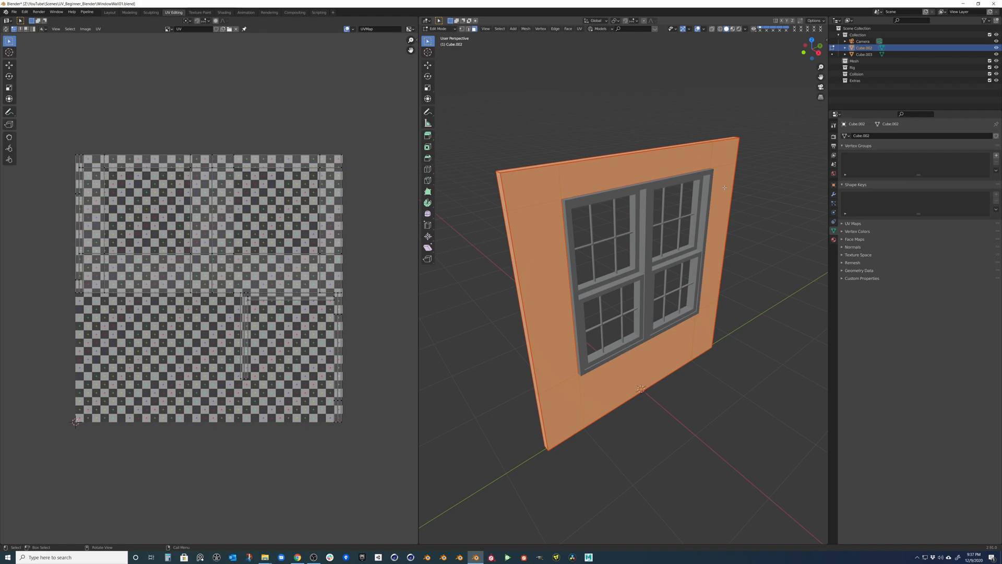
Step: In Object Mode, give the wall a new material renamed UVMat
key(Tab)
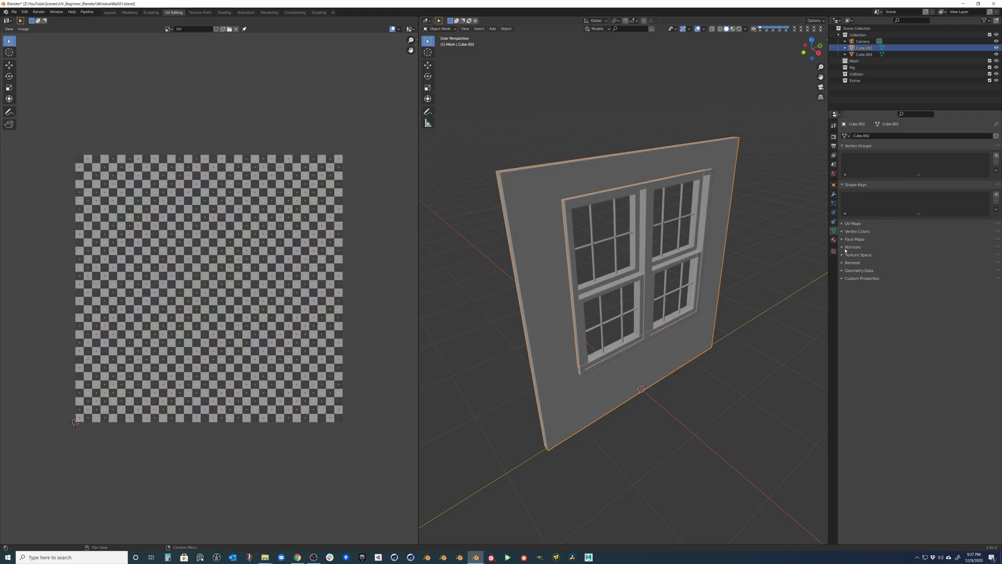
click(834, 241)
click(902, 158)
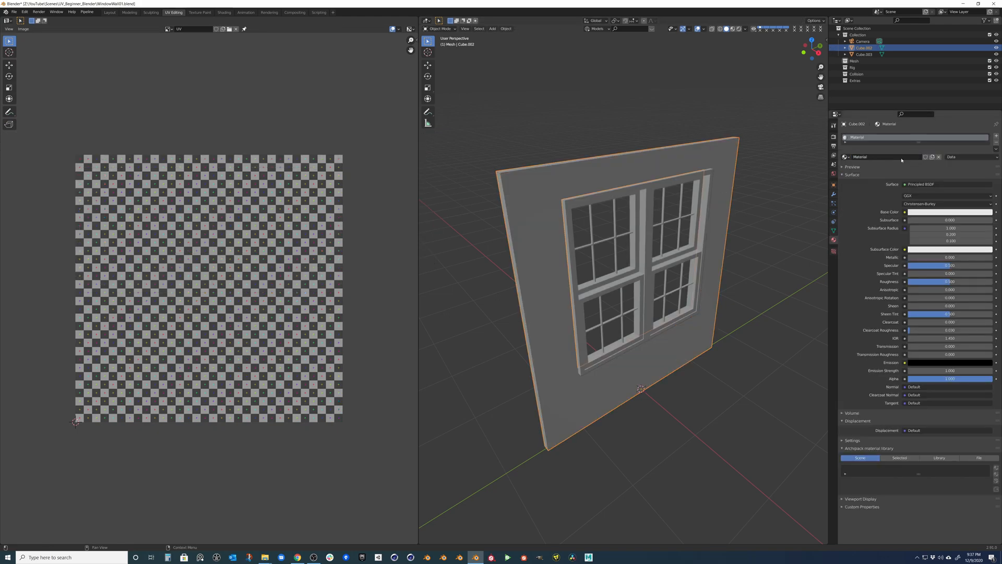
double_click(859, 139)
text(UVMat)
Step: Drive UVMat's Base Color with an Image Texture using the UV image
click(904, 212)
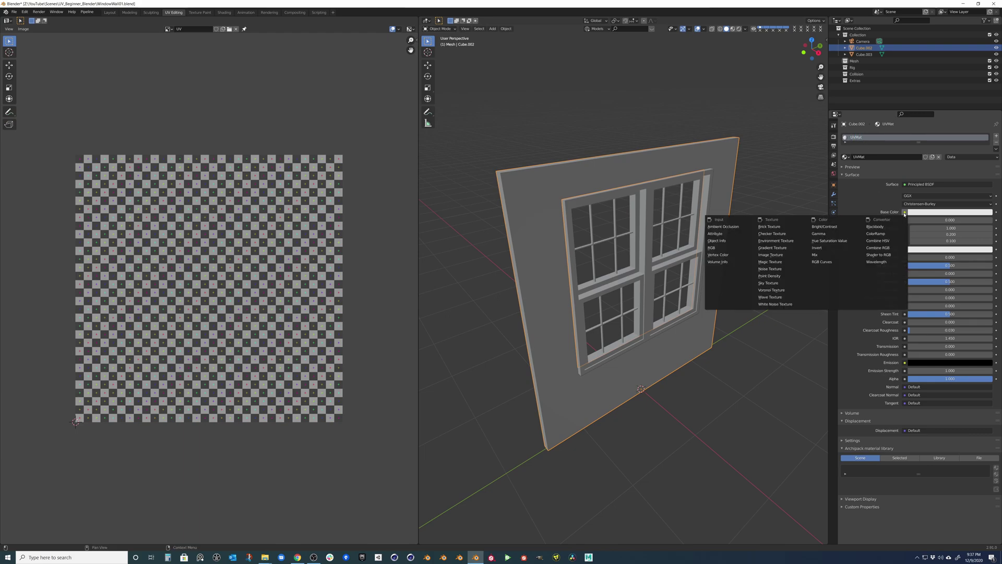
click(779, 255)
click(846, 221)
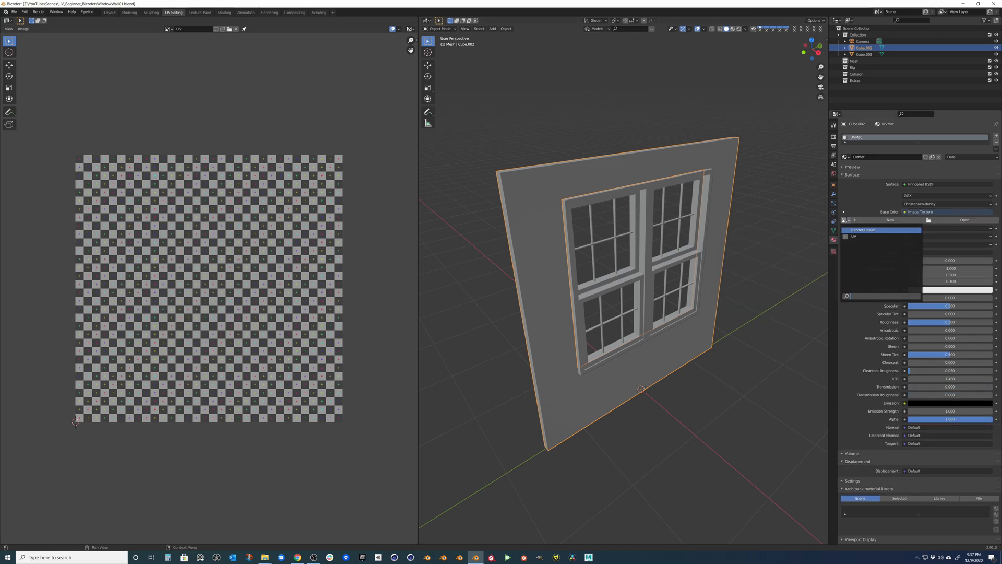
click(882, 236)
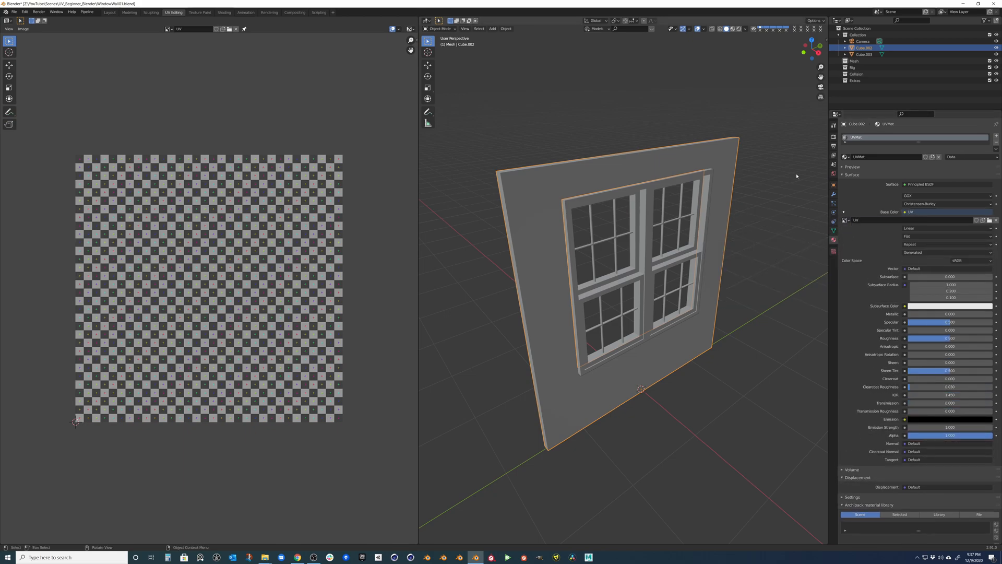
Step: Set viewport shading Color to Texture so the wall shows the UV checker
click(753, 29)
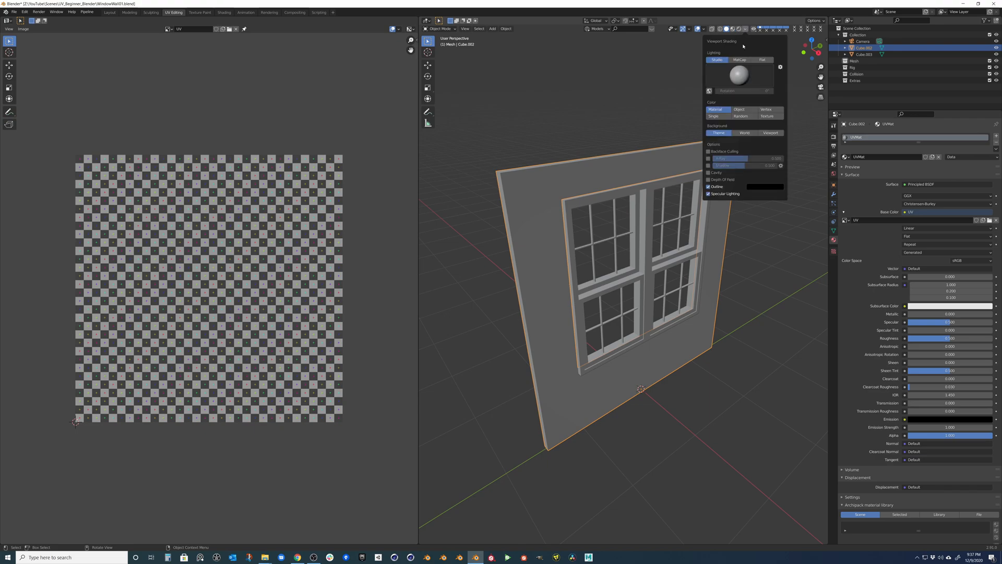
click(766, 115)
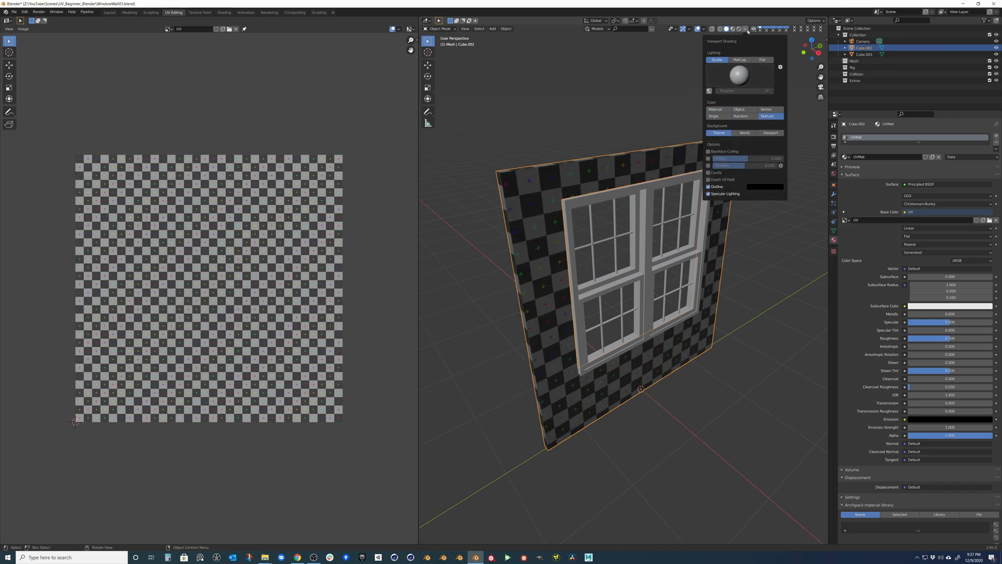
mouse_move(665, 274)
middle_down()
mouse_move(727, 278)
mouse_move(543, 206)
middle_up()
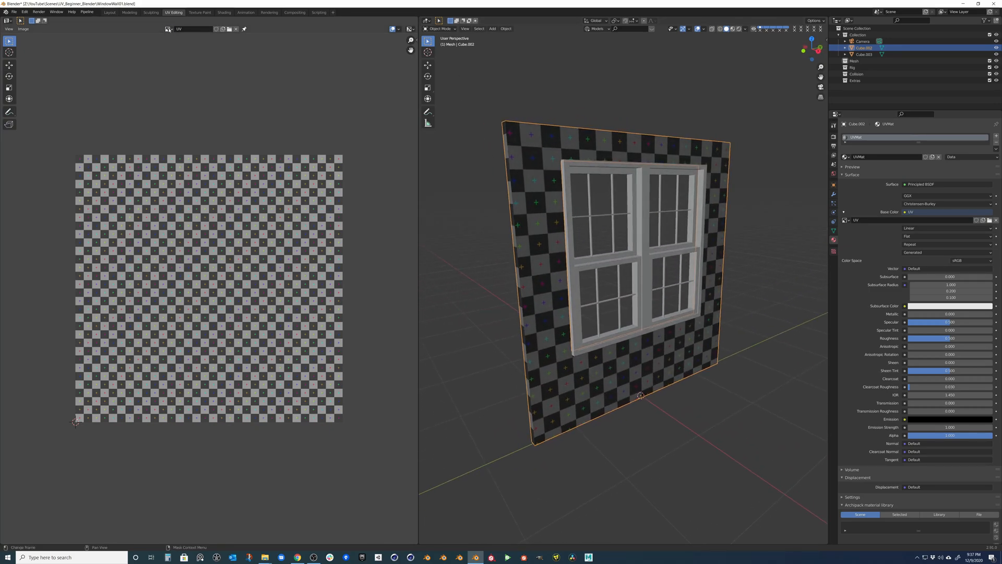
Step: In the UV editor's Image panel, change the UV image's generated type to Color Grid
key(n)
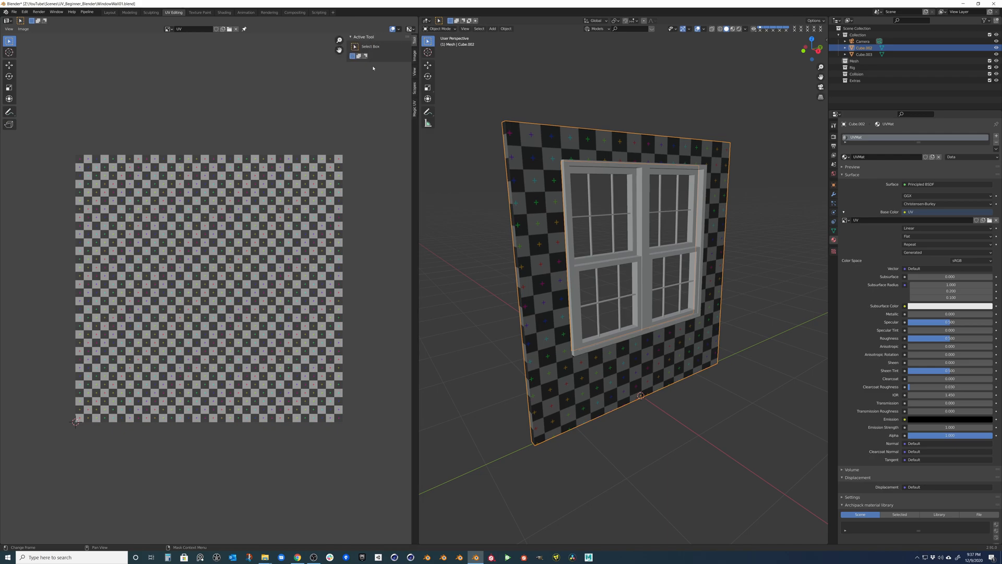
click(359, 37)
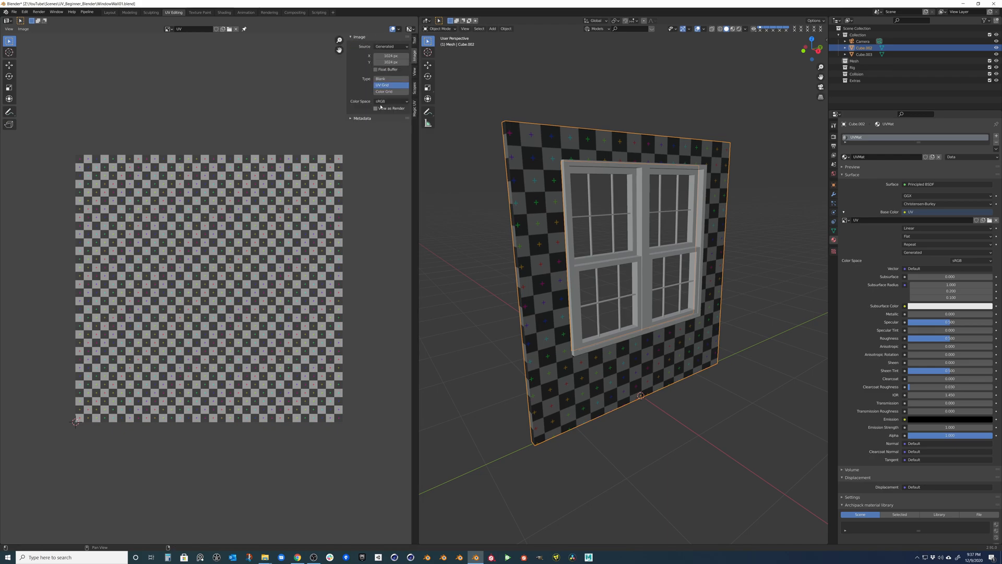
click(389, 79)
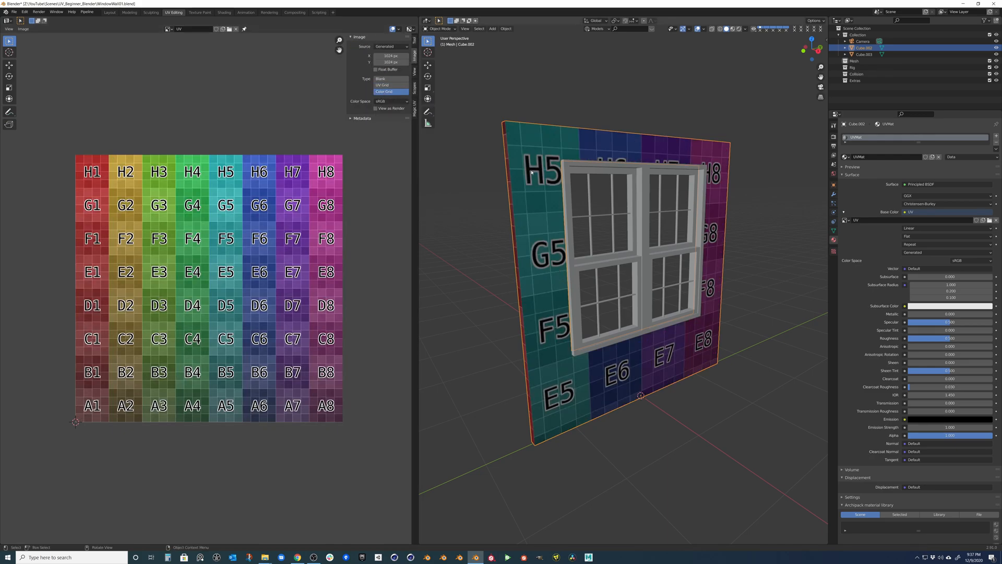
mouse_move(627, 197)
middle_down()
mouse_move(538, 172)
mouse_move(587, 158)
mouse_move(663, 243)
middle_up()
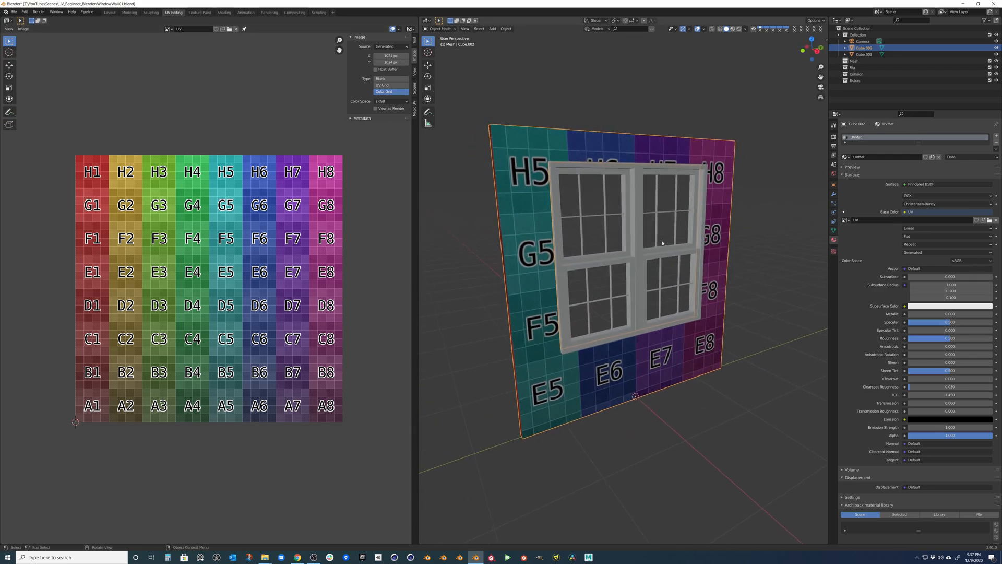
key(Tab)
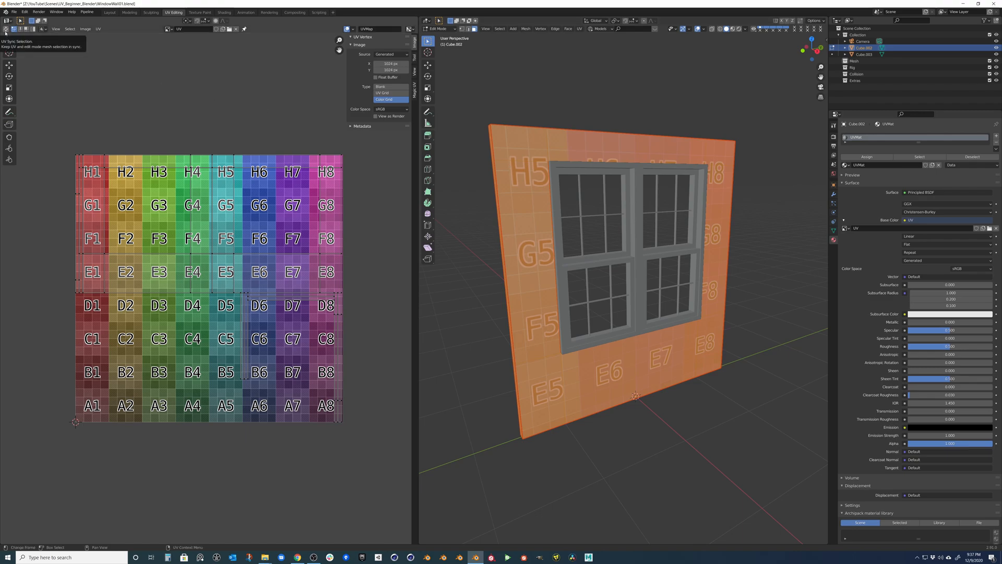
click(6, 32)
click(517, 141)
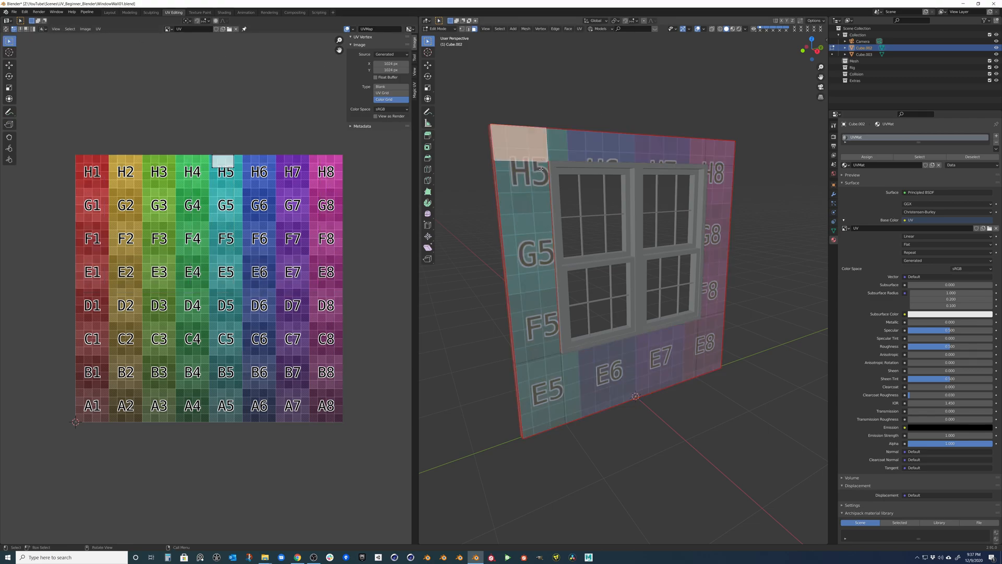
click(541, 169)
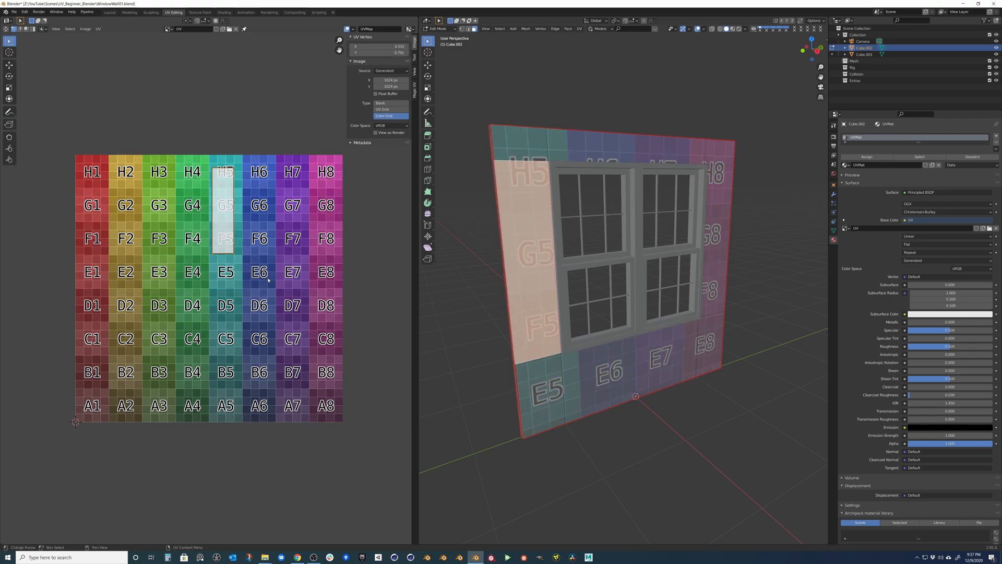
click(515, 146)
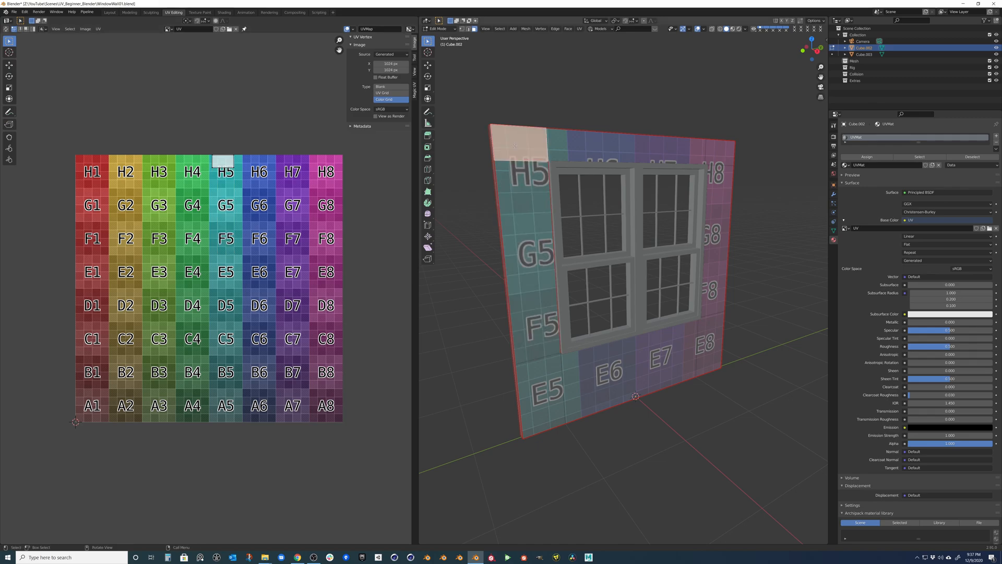
click(540, 392)
click(627, 368)
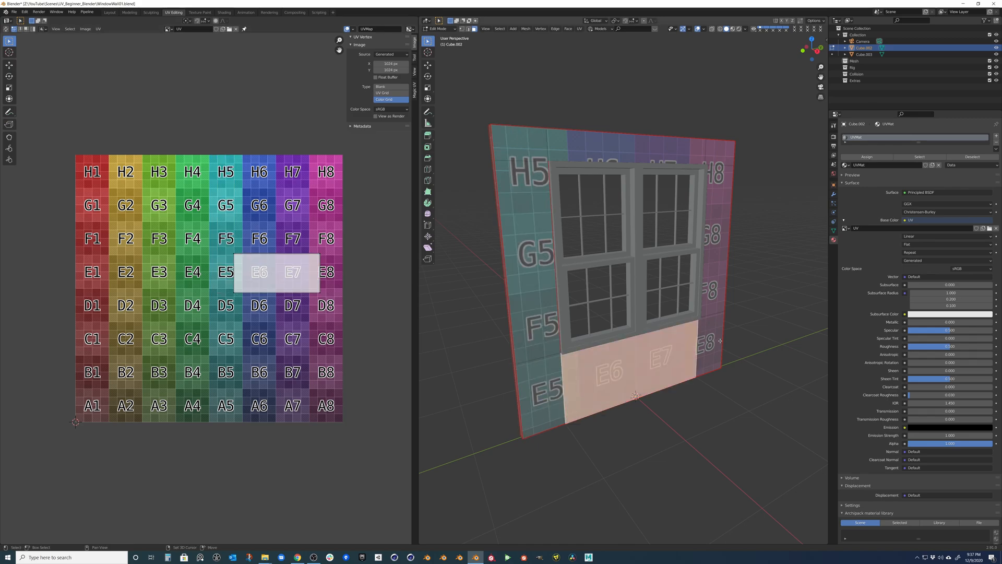
shift+click(713, 258)
shift+click(722, 162)
shift+click(526, 167)
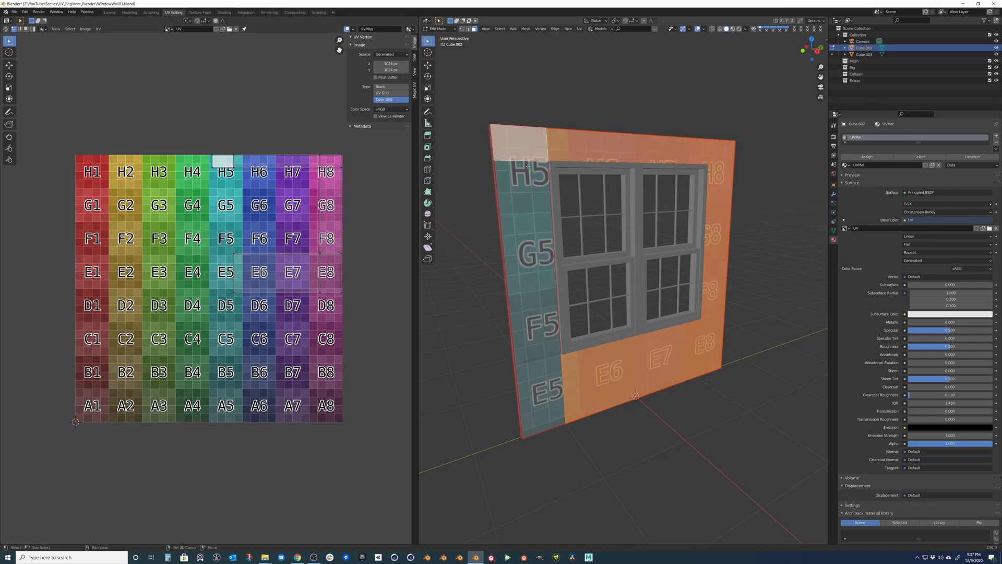
shift+click(528, 239)
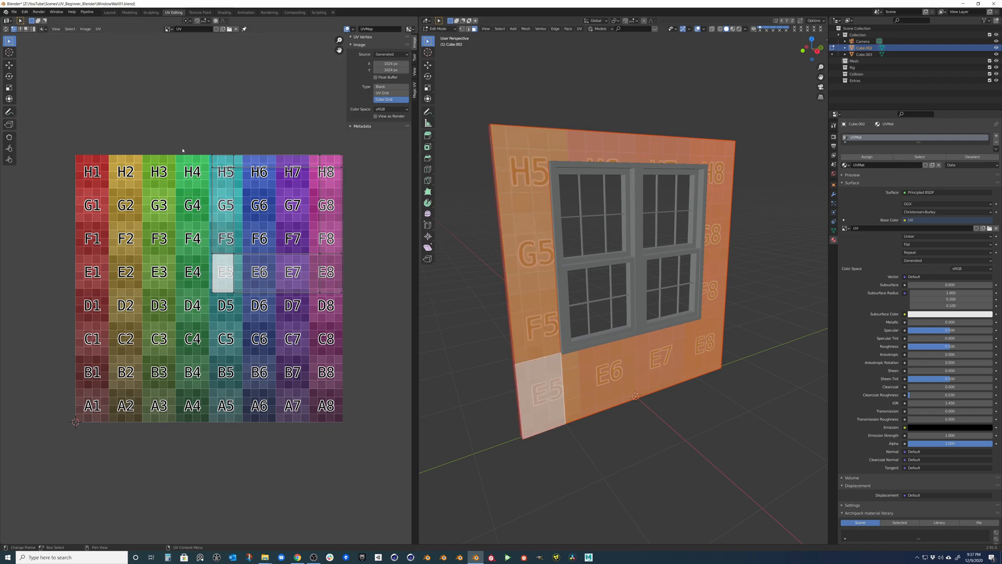
drag(182, 150, 357, 368)
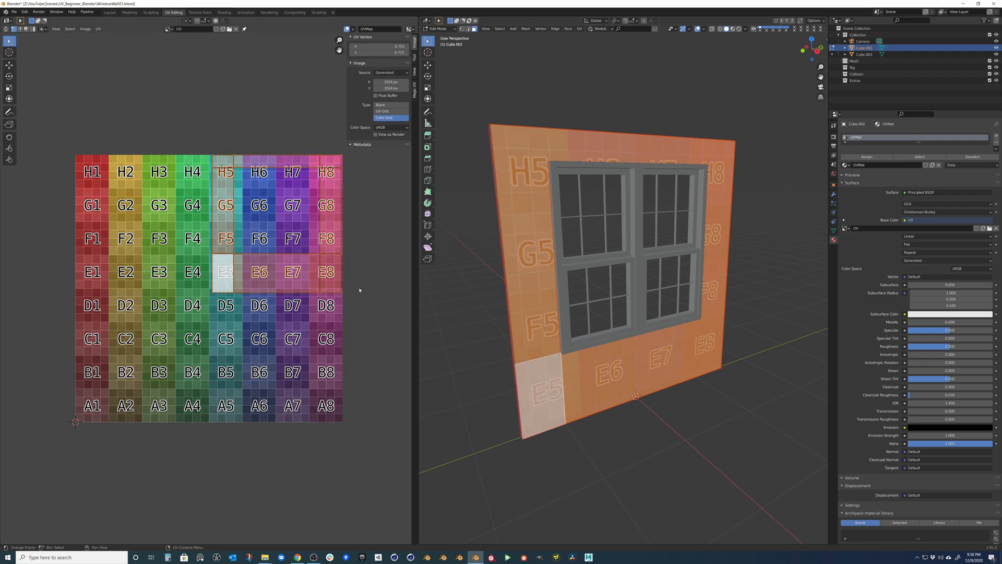
click(201, 106)
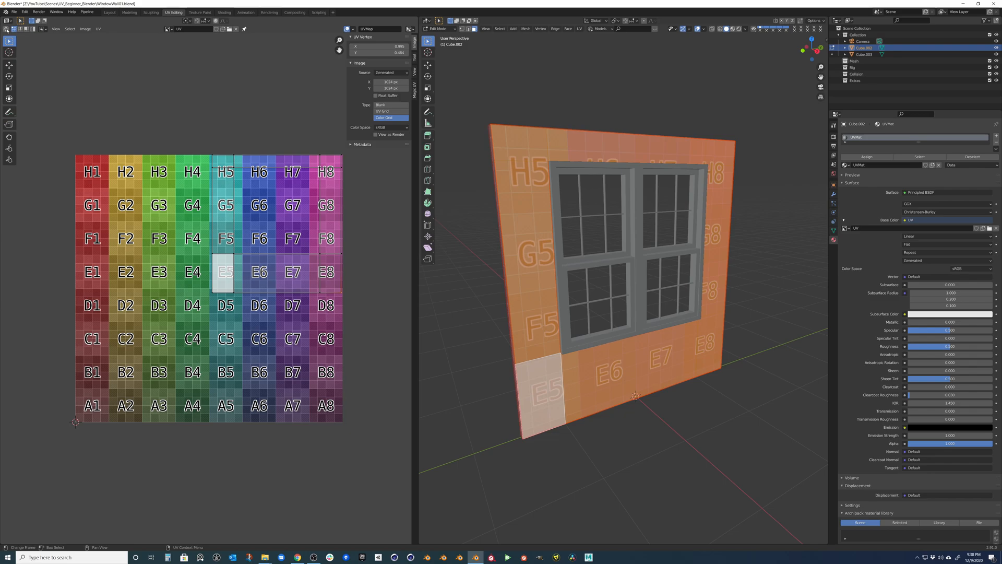
click(533, 150)
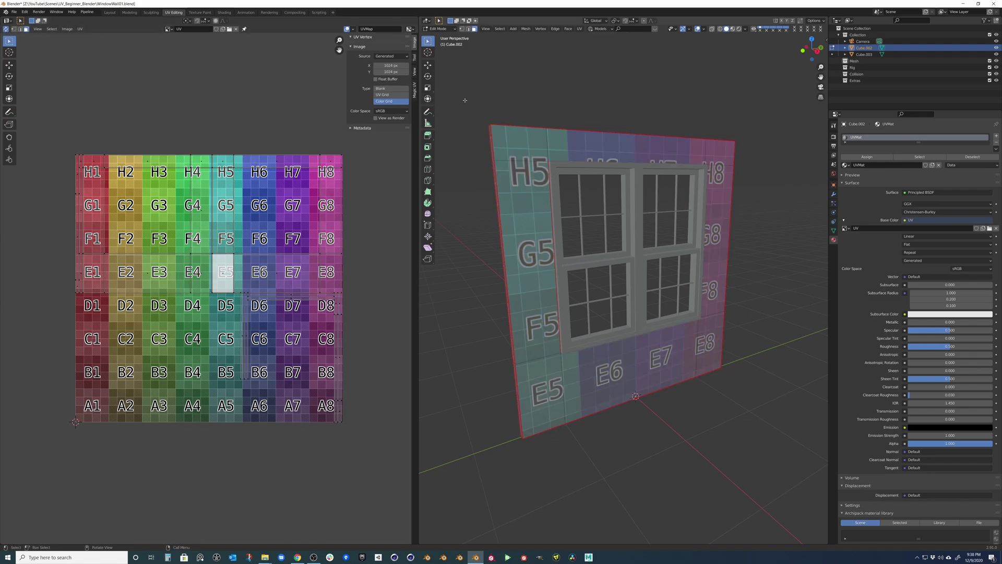
click(532, 151)
key(a)
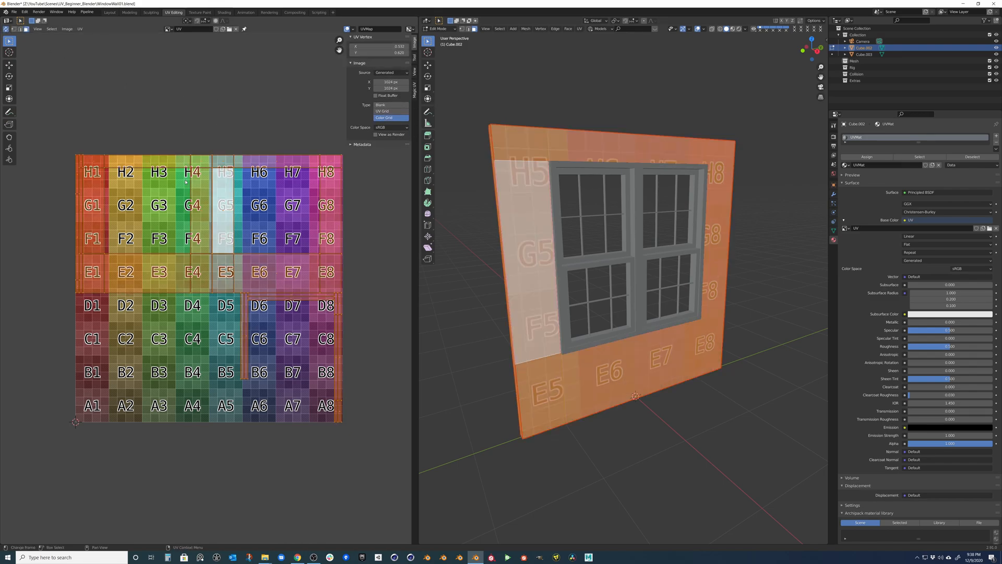
key(g)
key(Escape)
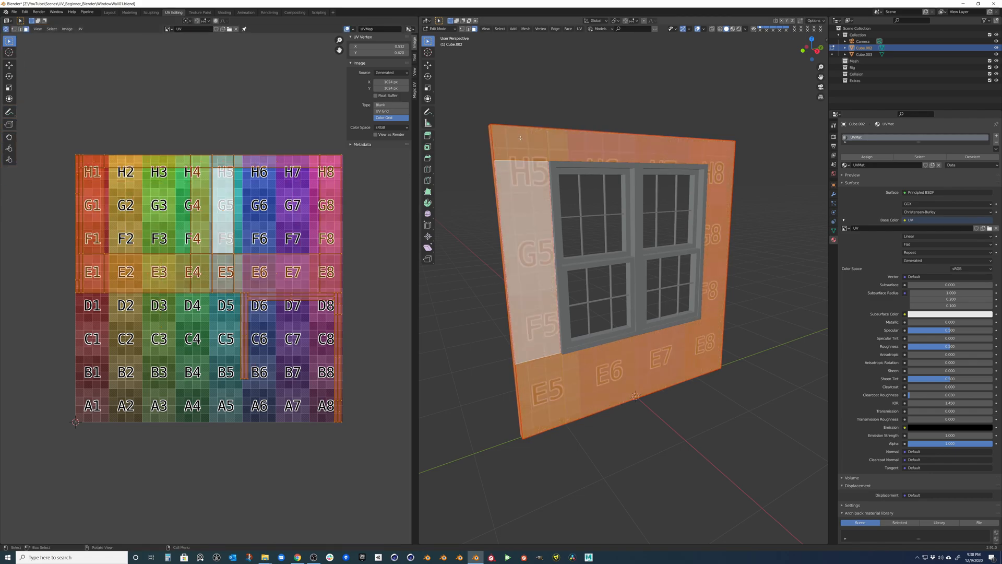
click(533, 247)
click(636, 395)
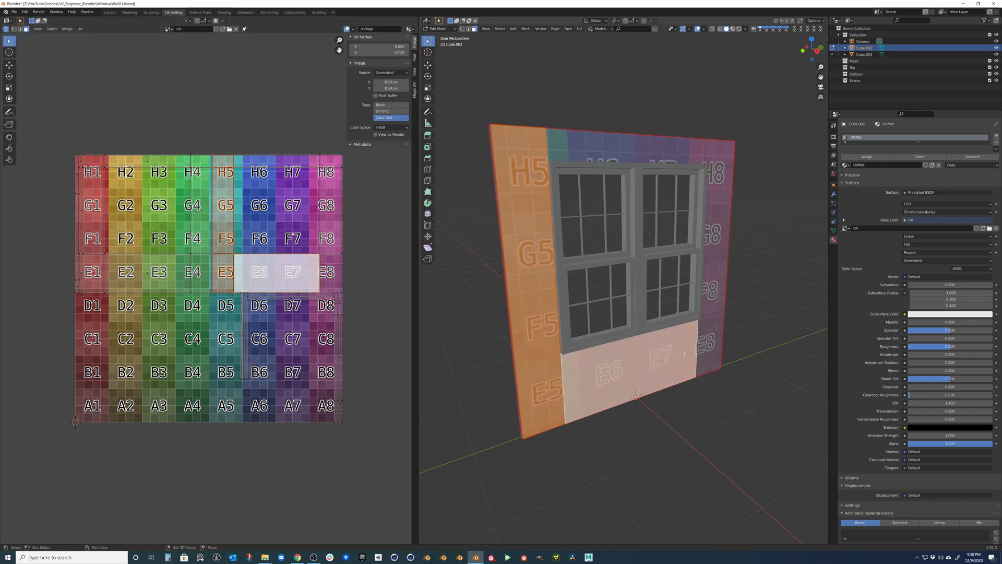
shift+click(636, 395)
shift+click(739, 319)
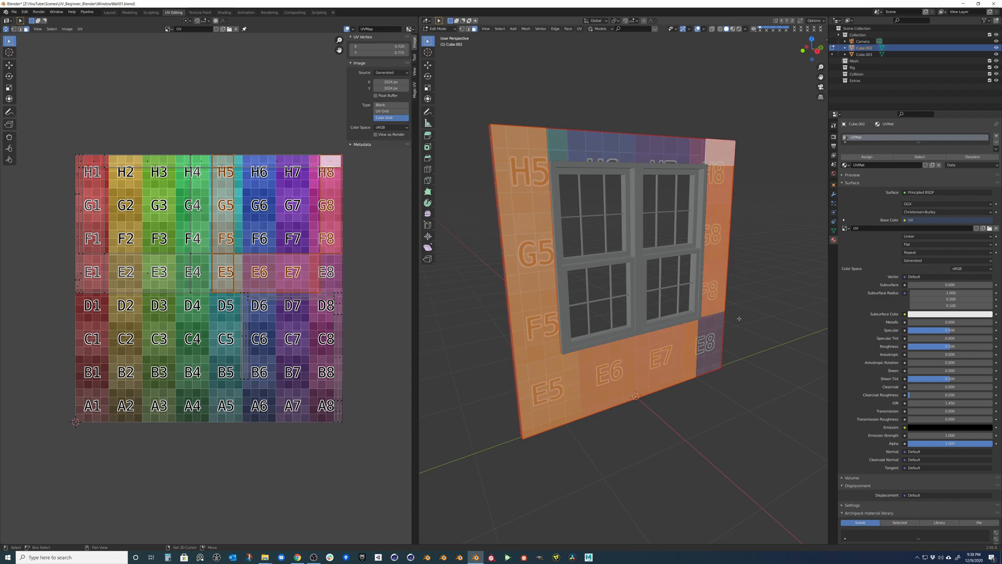
shift+click(718, 345)
shift+click(626, 145)
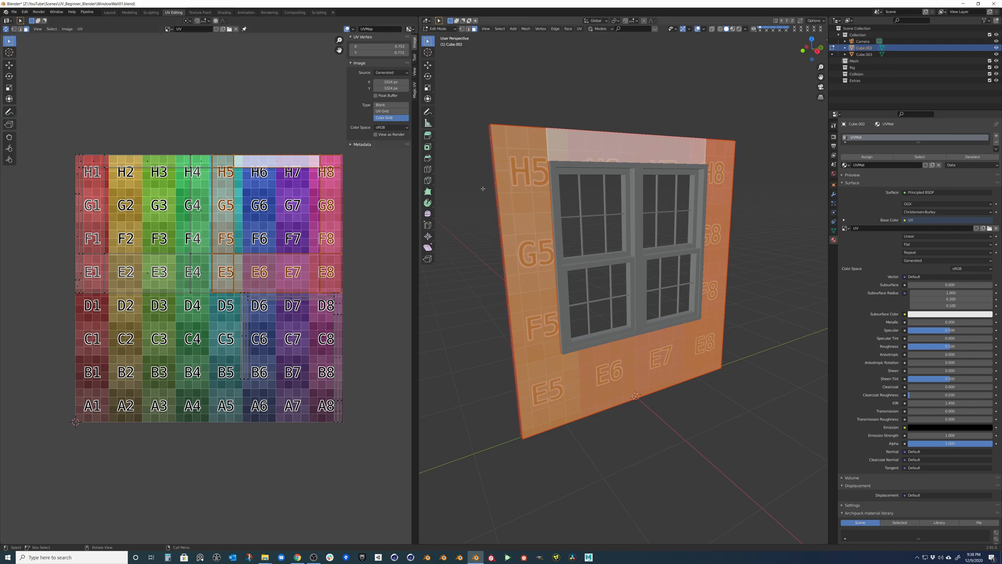
scroll(359, 220, down, 2)
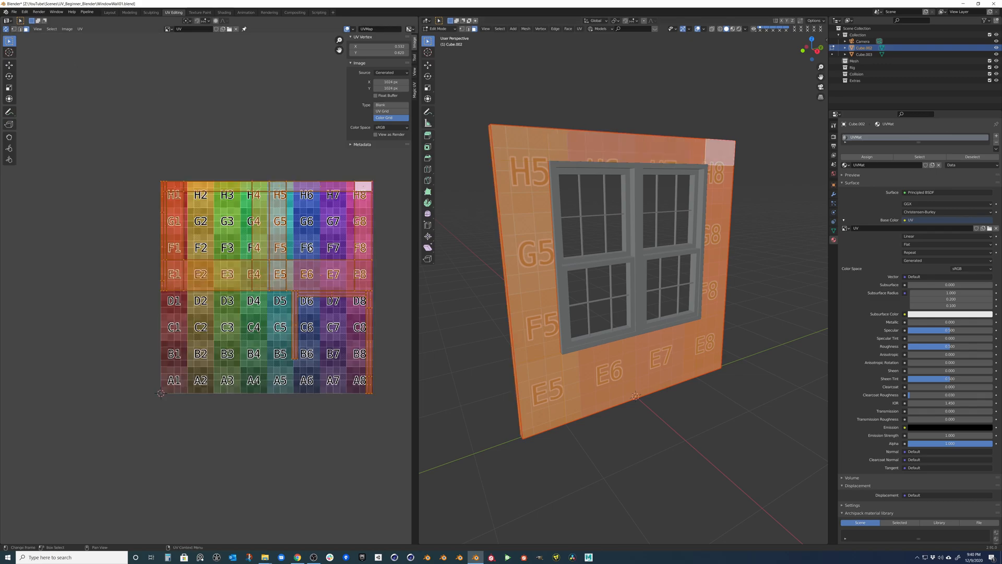
Step: Move the other islands left of the grid and place the frame island over A1–D4
key(g)
click(102, 211)
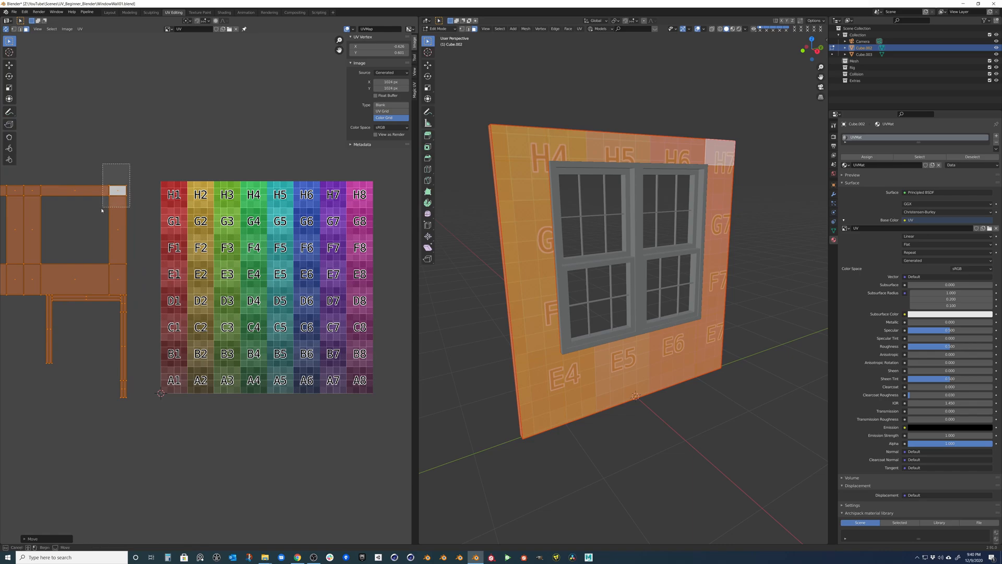
key(alt+a)
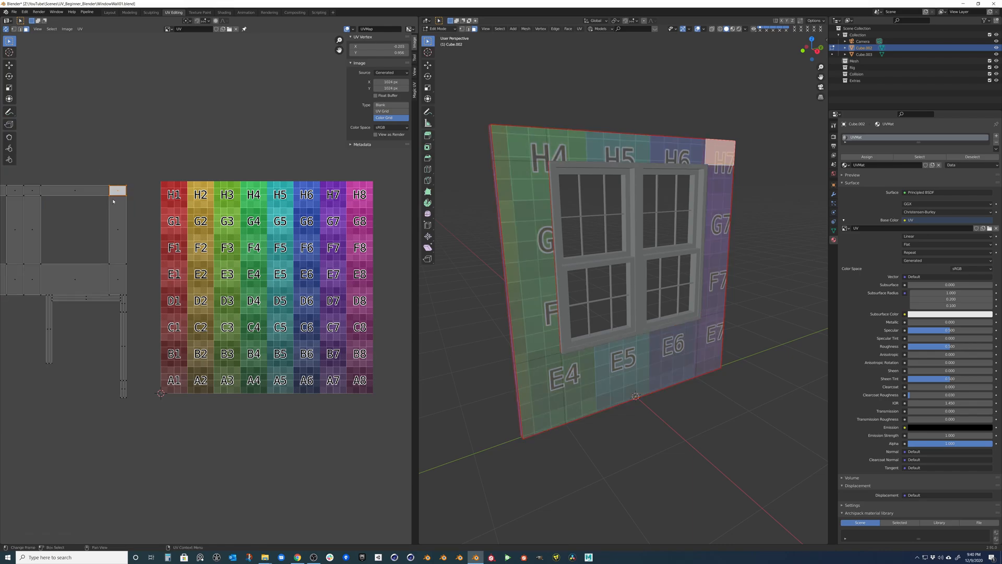
key(l)
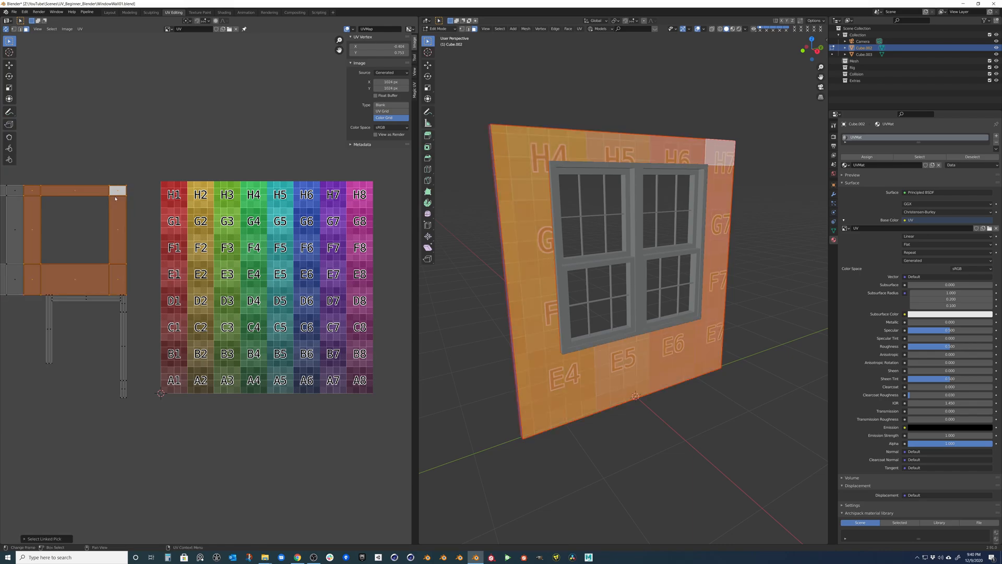
key(g)
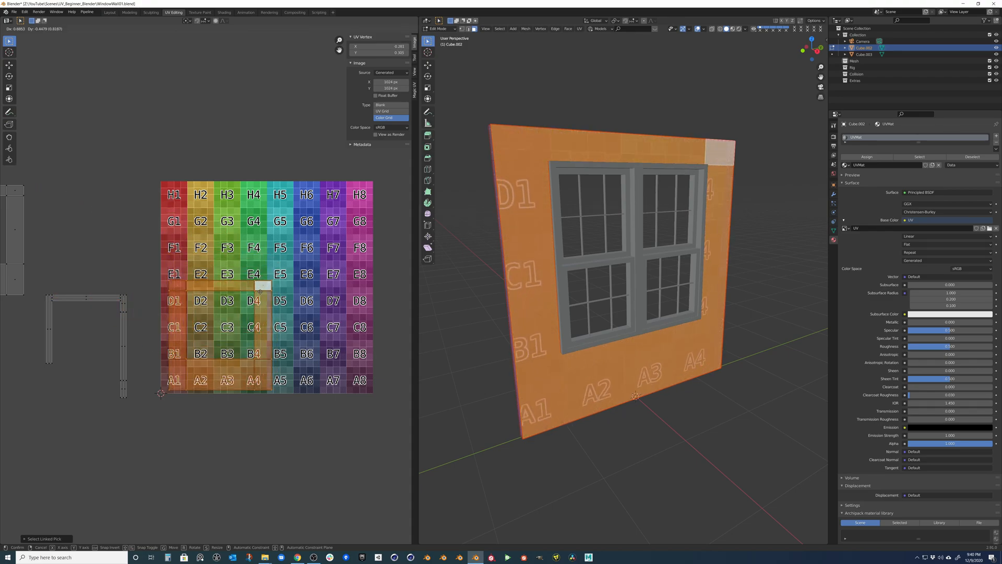
click(259, 286)
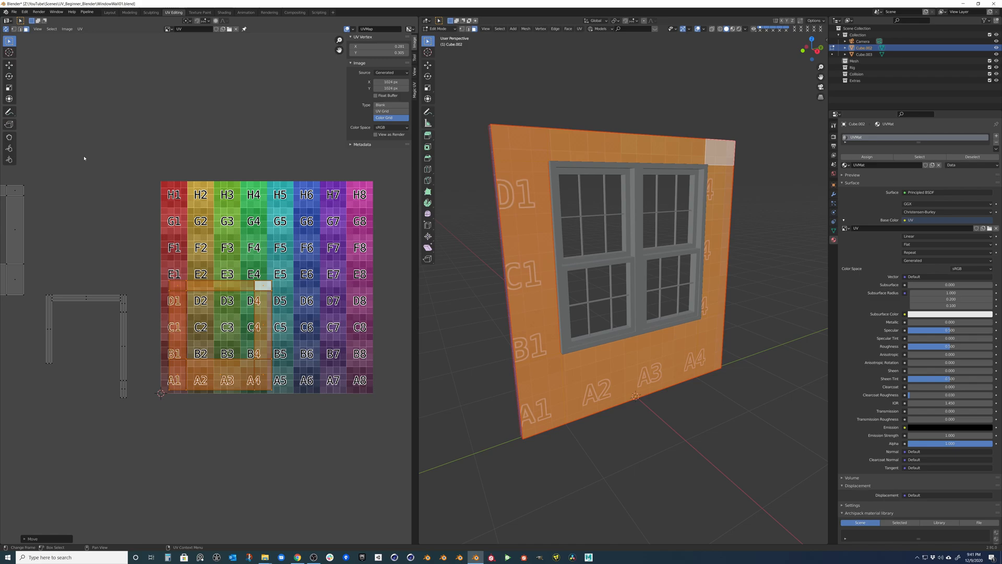
click(79, 29)
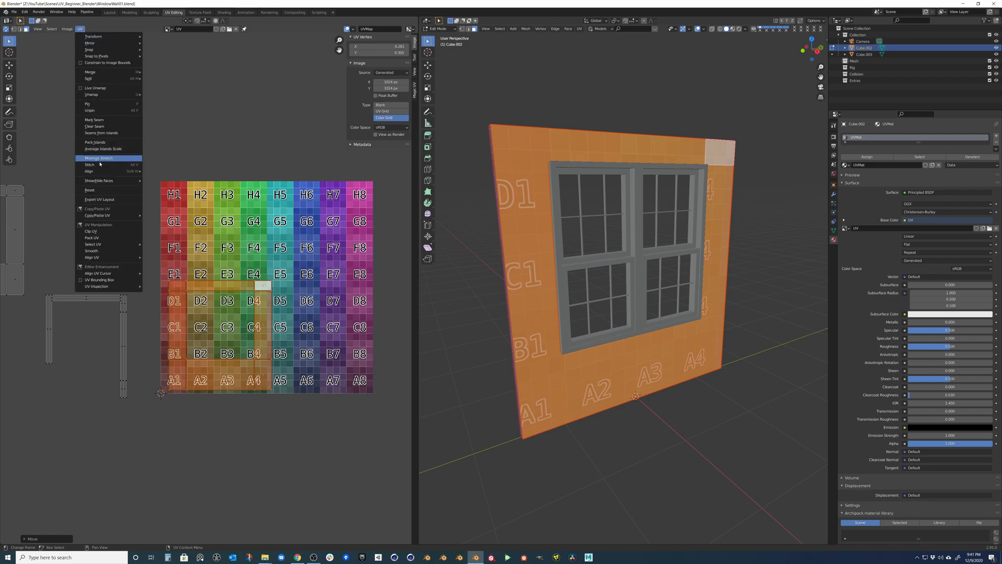
click(102, 143)
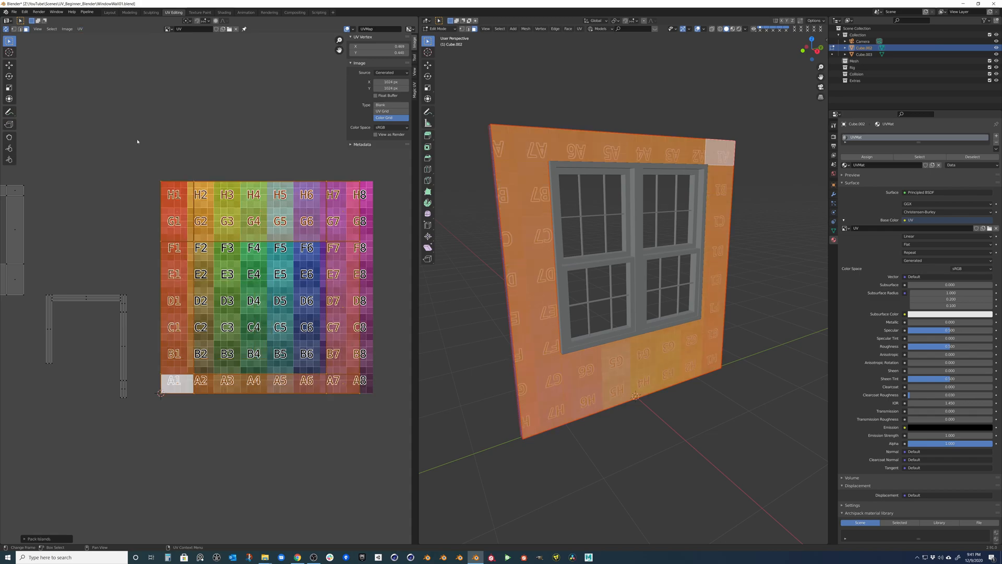
click(25, 541)
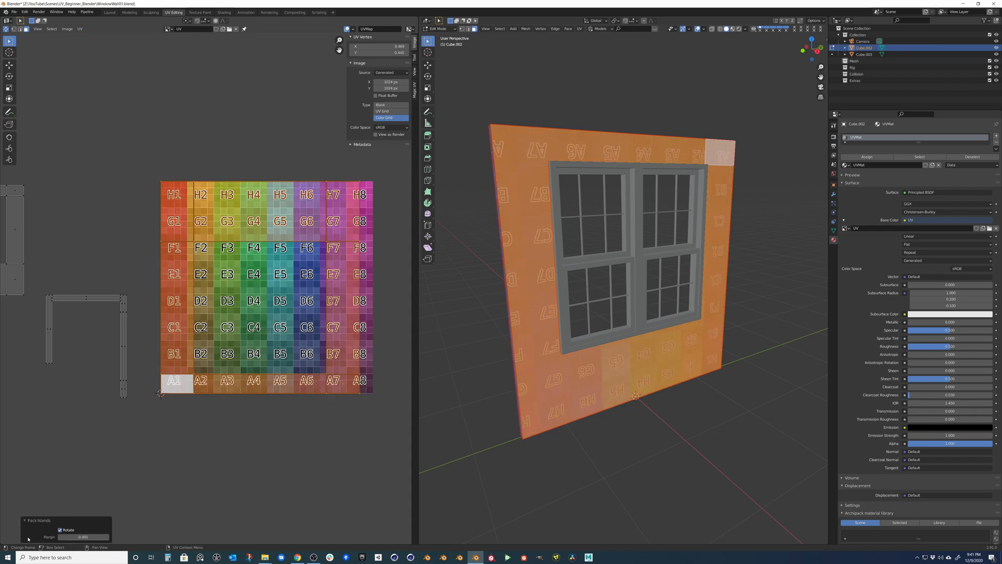
click(60, 530)
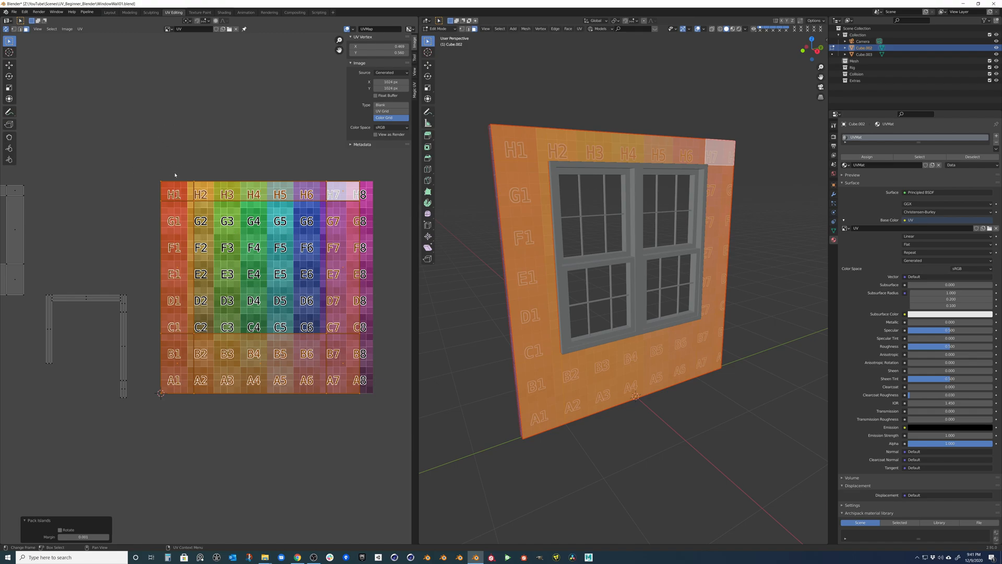
key(ctrl+z)
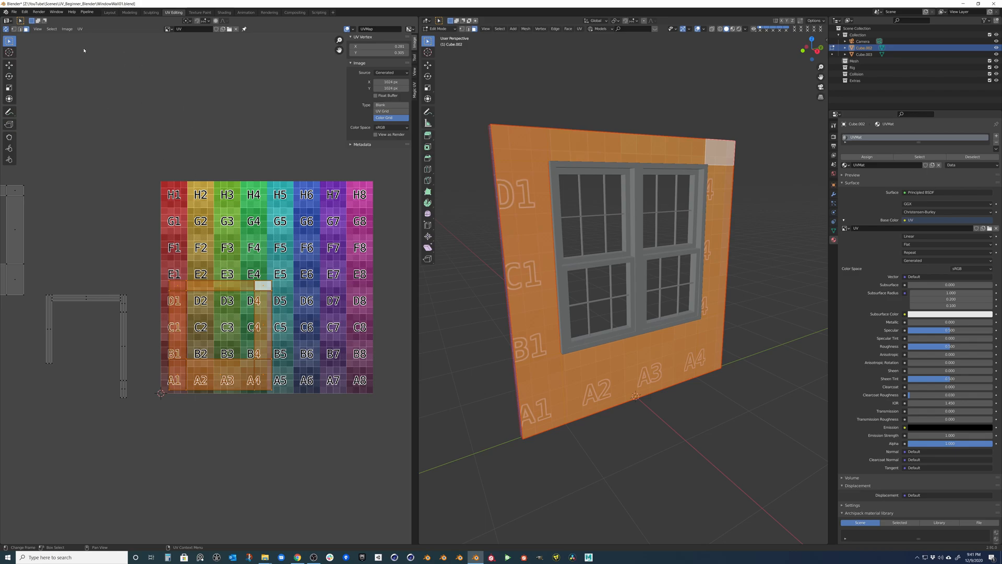
Step: Enable Constrain to Image Bounds, try scaling the wall island, then cancel it
click(79, 28)
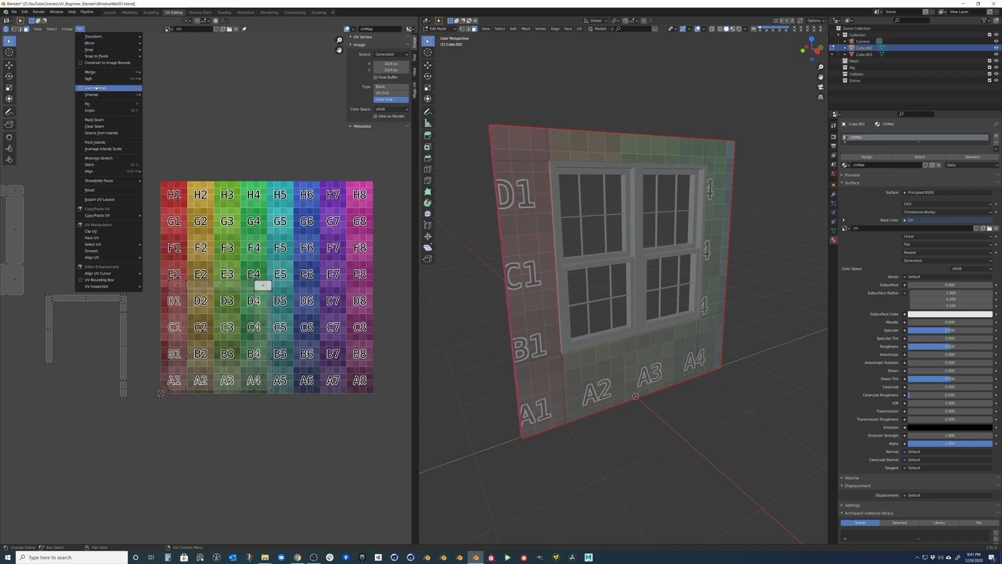
click(83, 64)
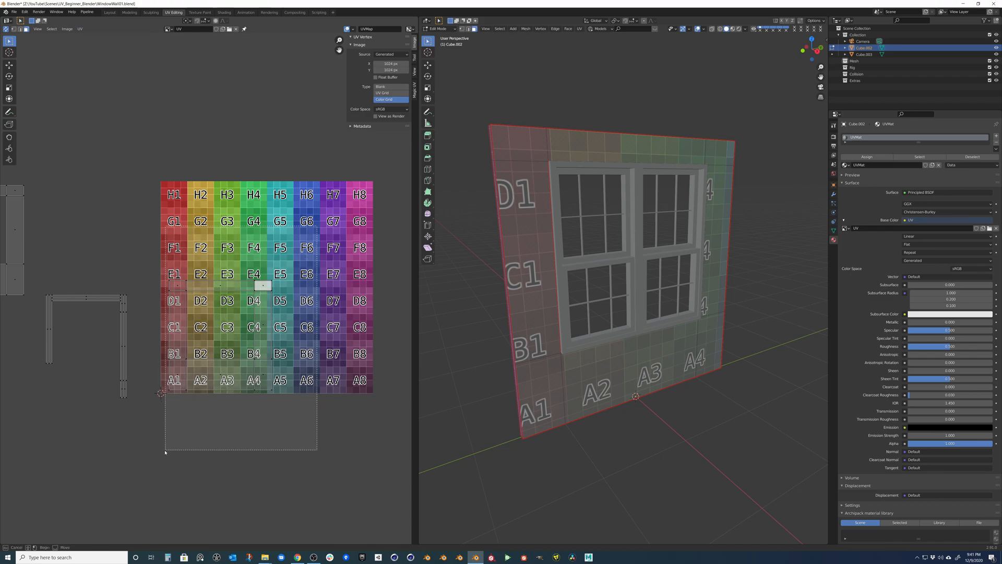
drag(317, 227, 166, 454)
key(s)
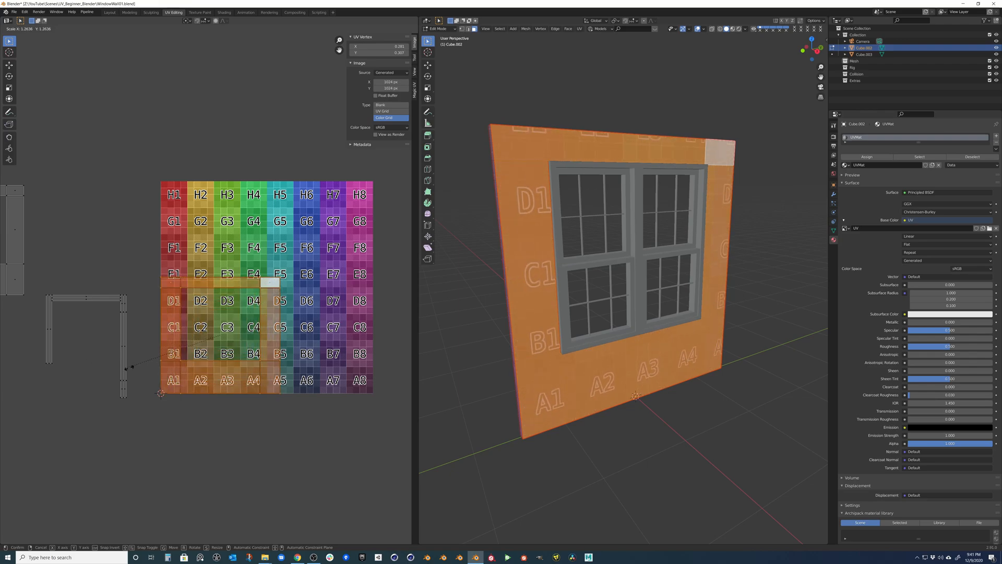
right_click(174, 368)
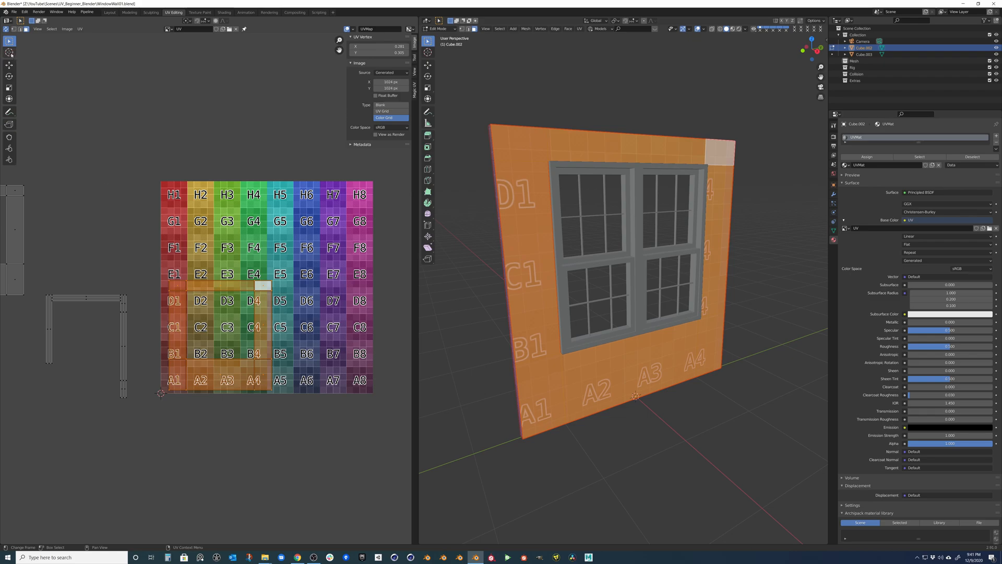
click(24, 12)
Step: Show the Magic UV sidebar with UV Manipulation and Editor Enhancement expanded and Align UV Cursor enabled
click(43, 101)
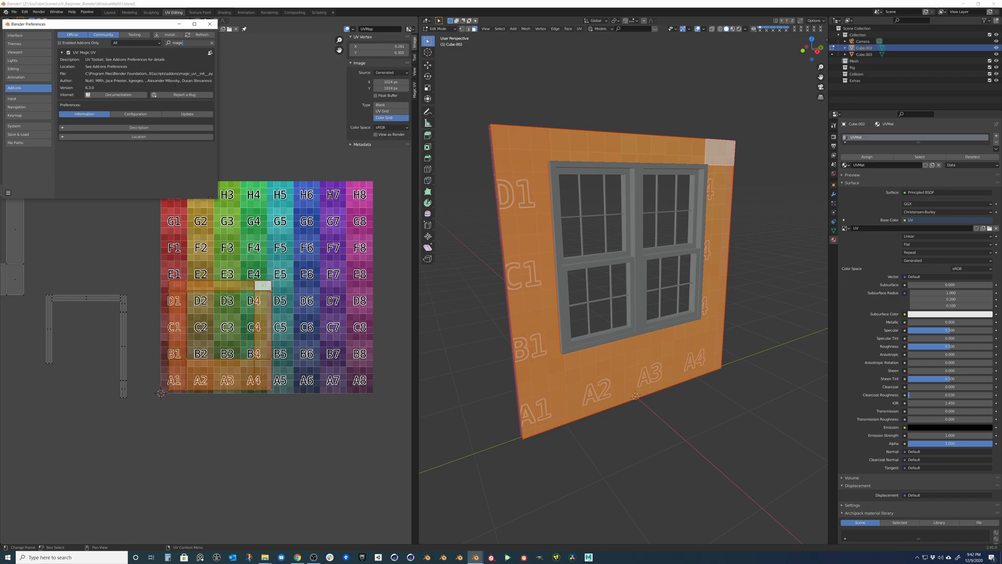
click(211, 23)
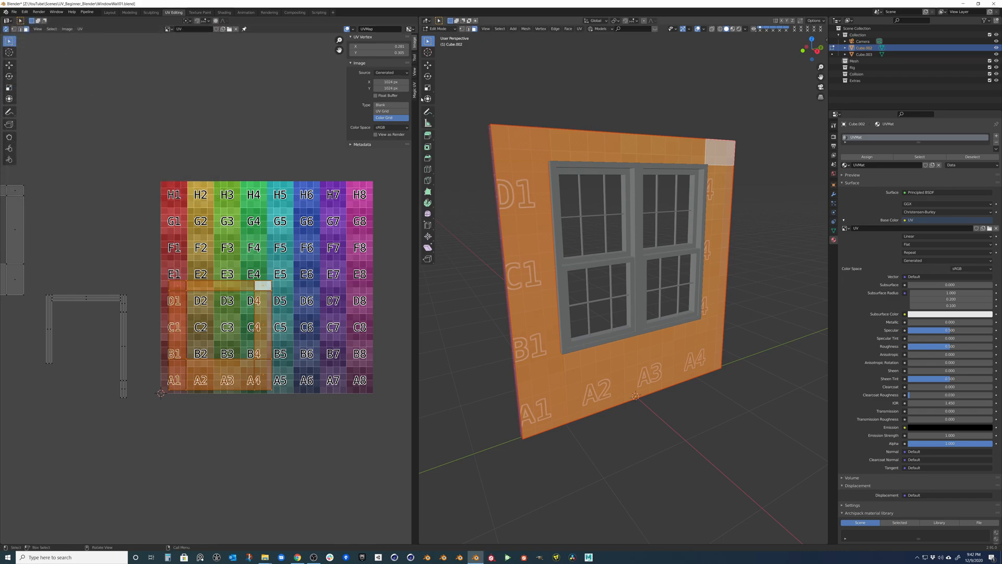
click(415, 93)
click(365, 45)
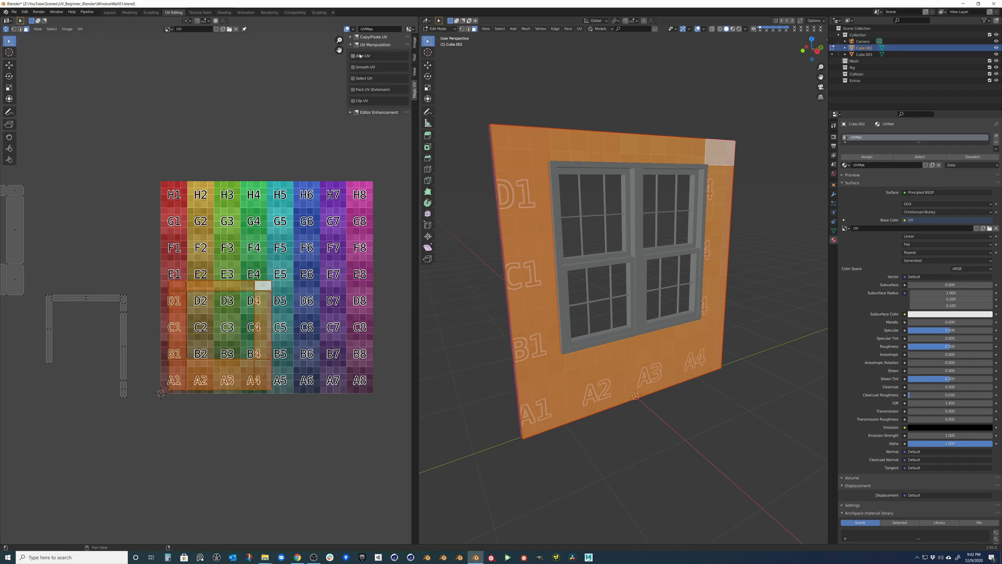
click(362, 112)
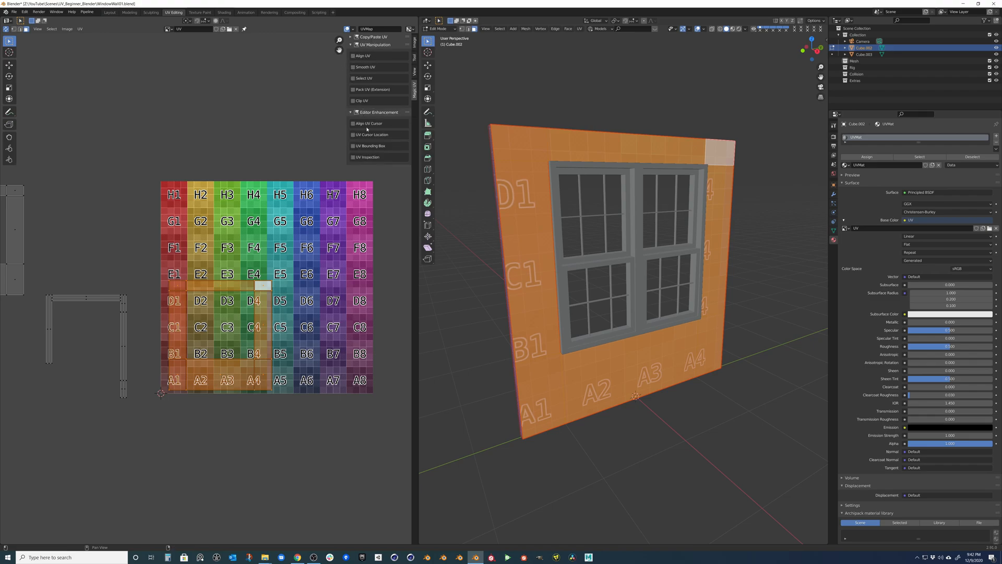
click(353, 124)
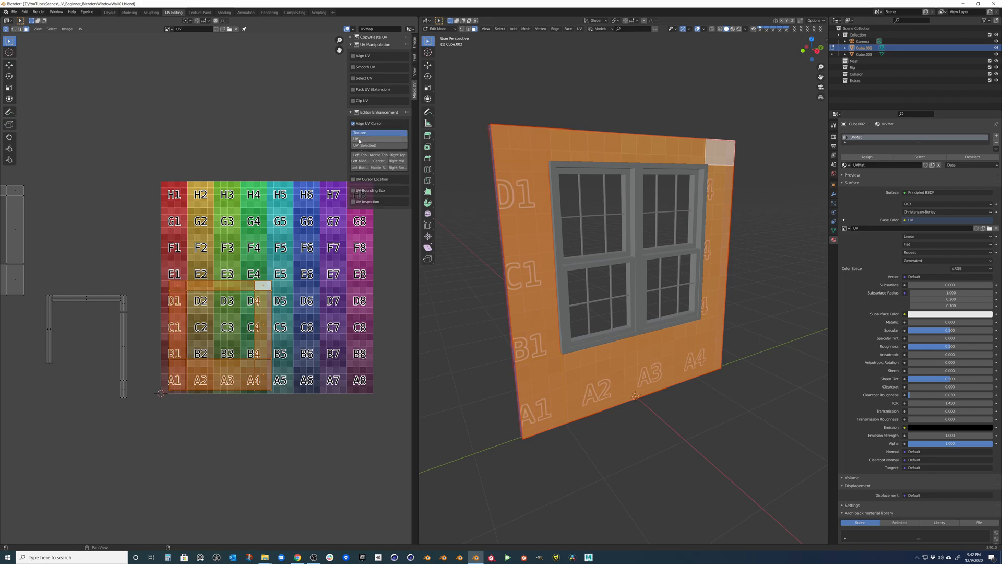
Step: Align the 2D cursor to the selected island's Left Top then Left Bottom, and test-scale the island
click(363, 147)
click(361, 154)
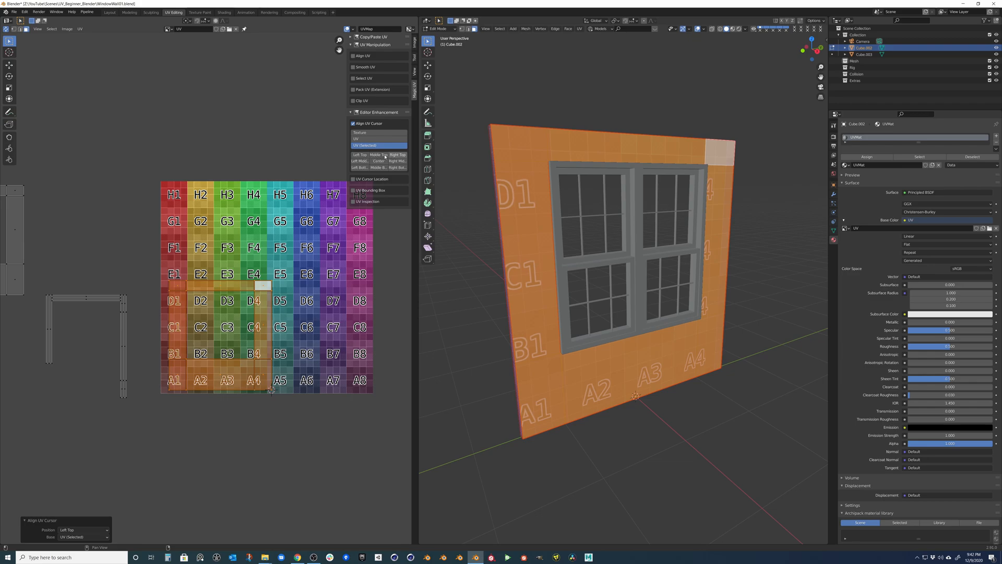
click(360, 167)
click(379, 169)
click(379, 156)
click(379, 140)
key(s)
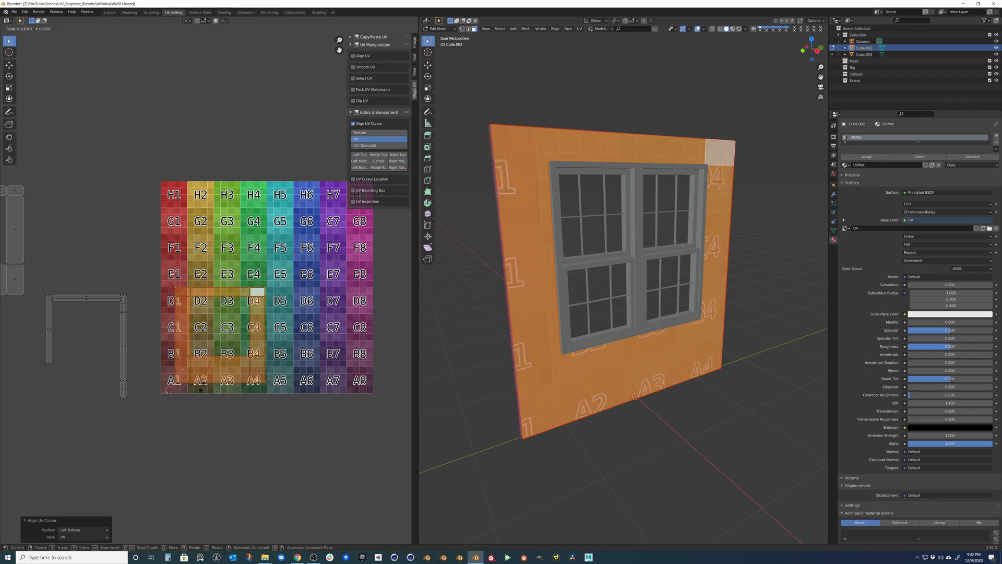
click(196, 393)
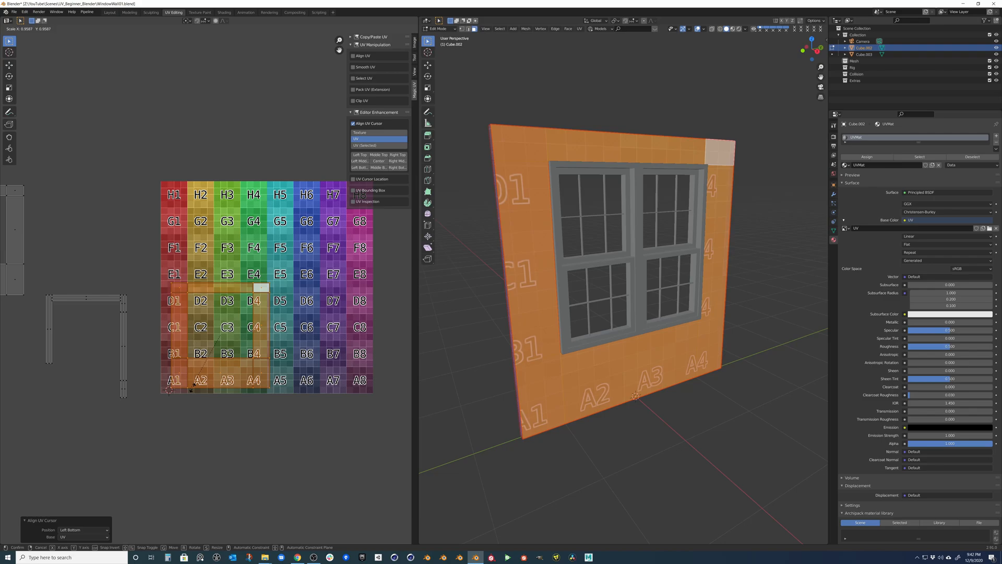
Step: Set the pivot to 2D Cursor and try an X-constrained scale of the island from its corner, then undo it
click(185, 21)
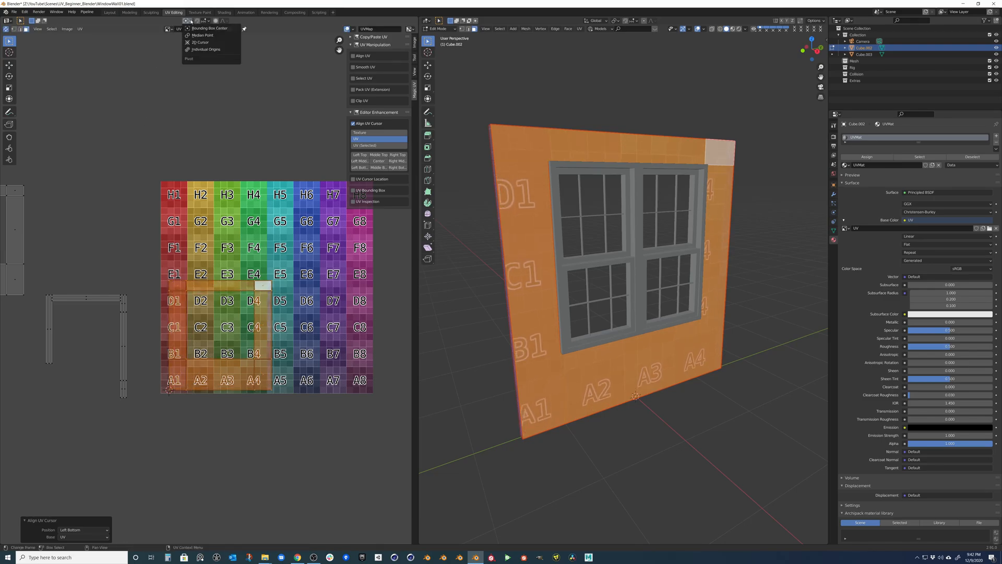
click(193, 40)
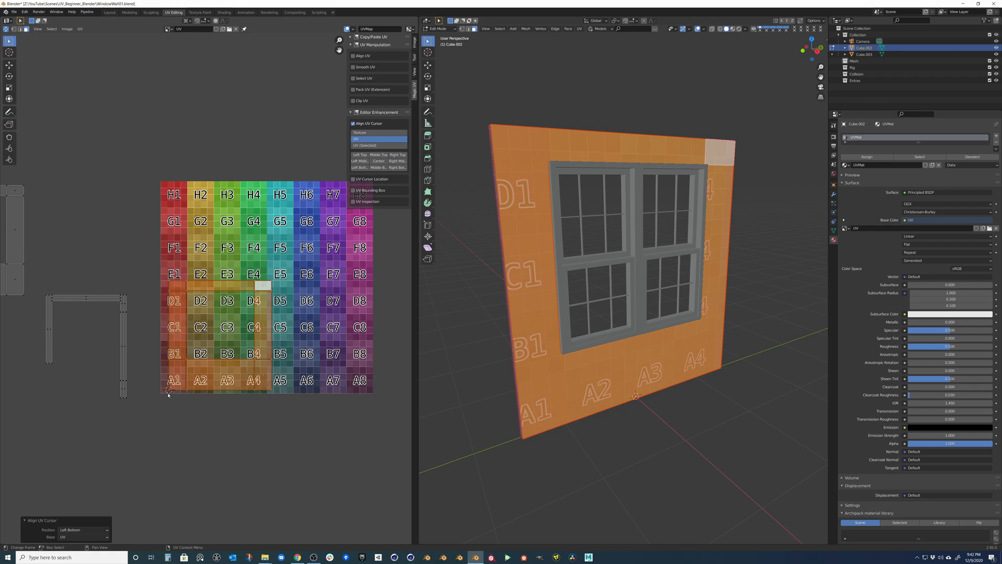
key(s)
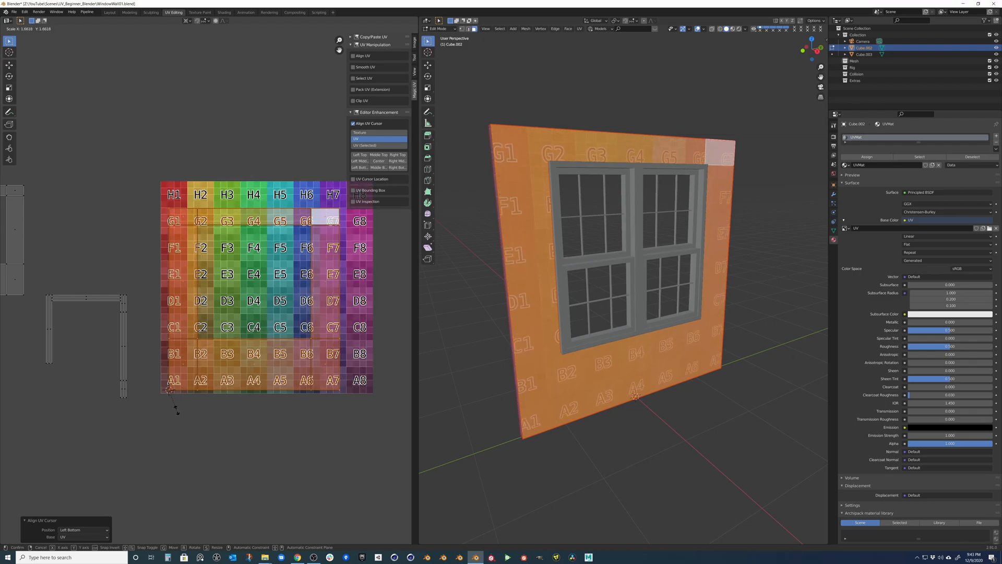
key(x)
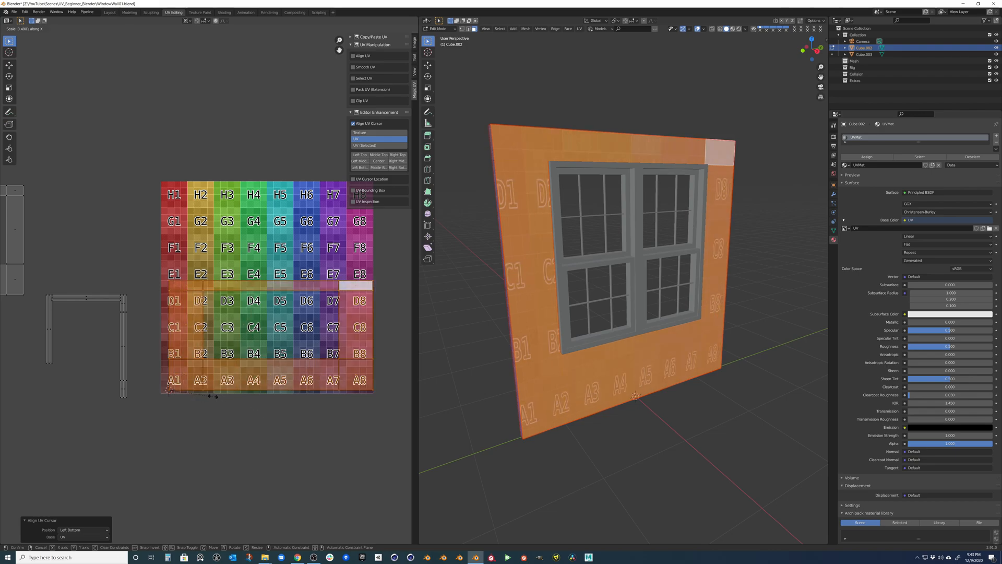
click(211, 423)
key(ctrl+z)
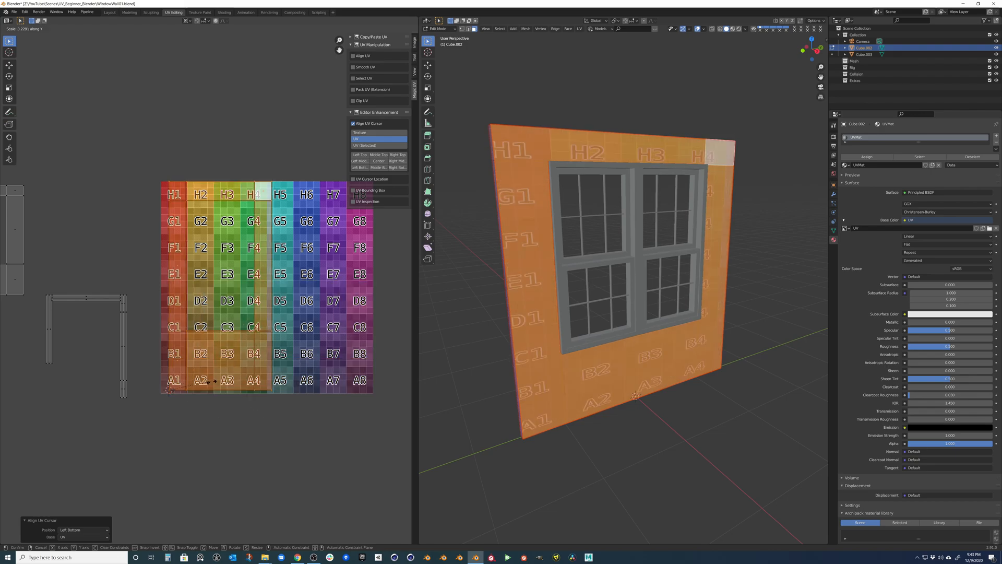
key(ctrl+shift+z)
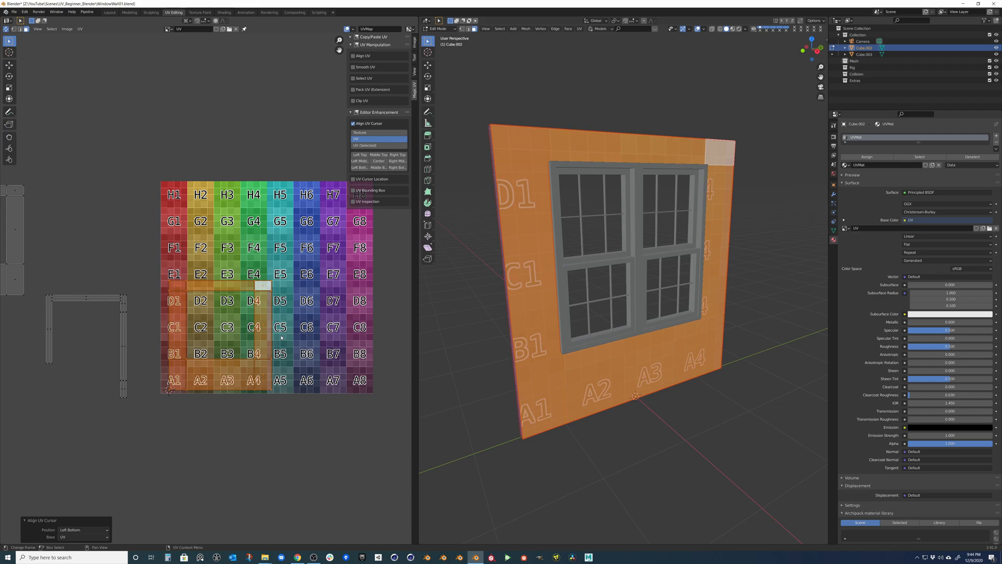
Step: Move the island, realign the cursor to Left Bottom, and scale it from the corner constrained to Y then X
key(g)
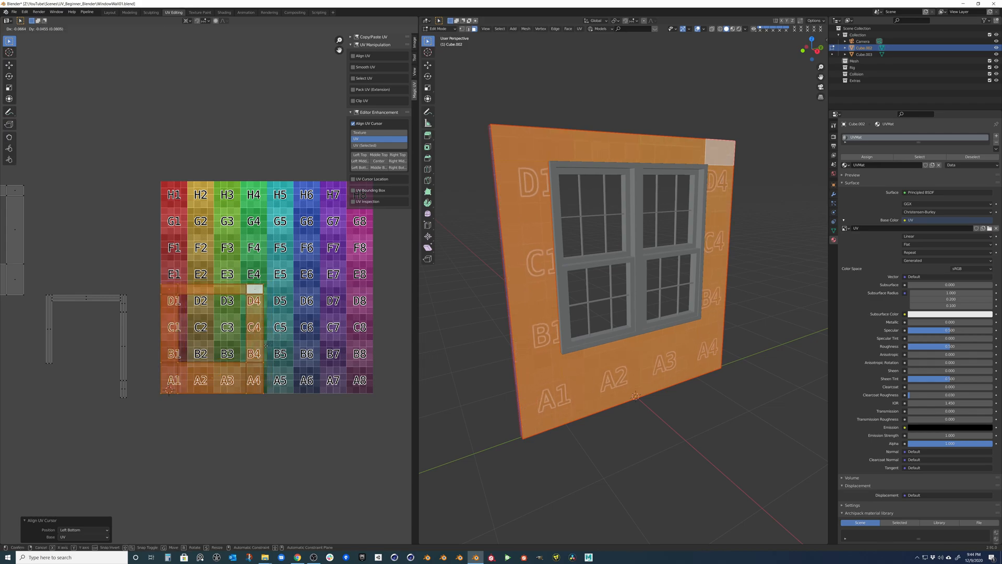
click(262, 302)
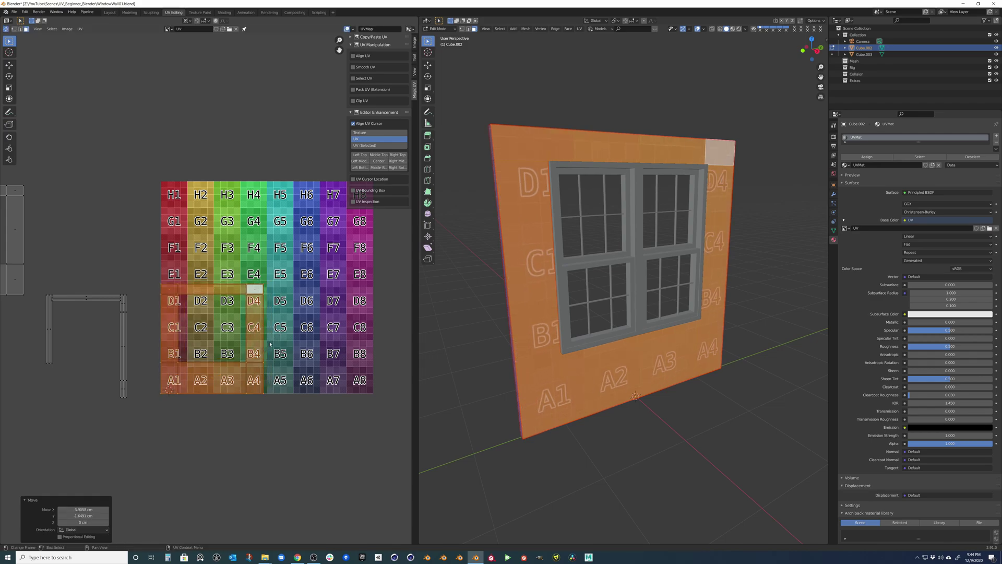
click(360, 168)
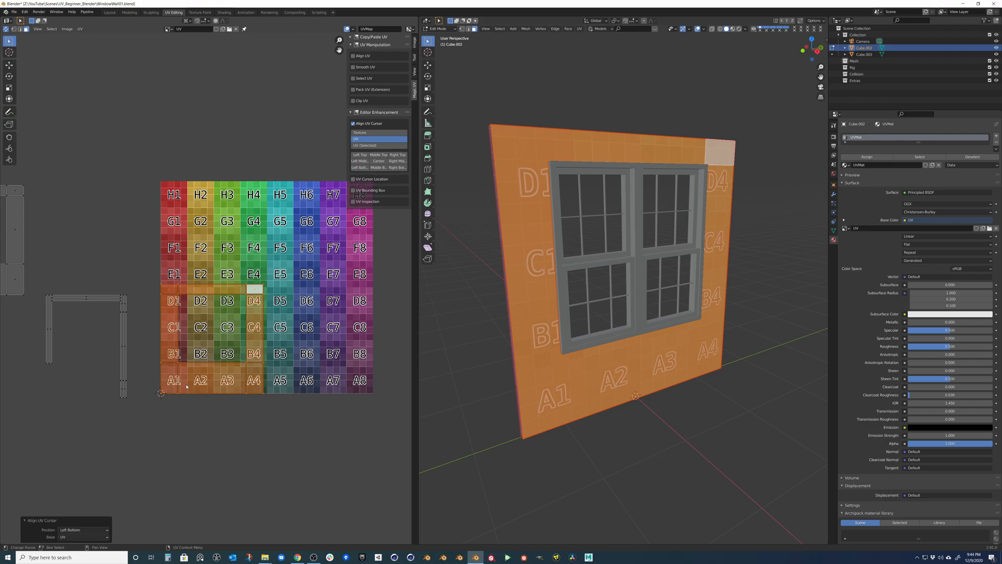
key(s)
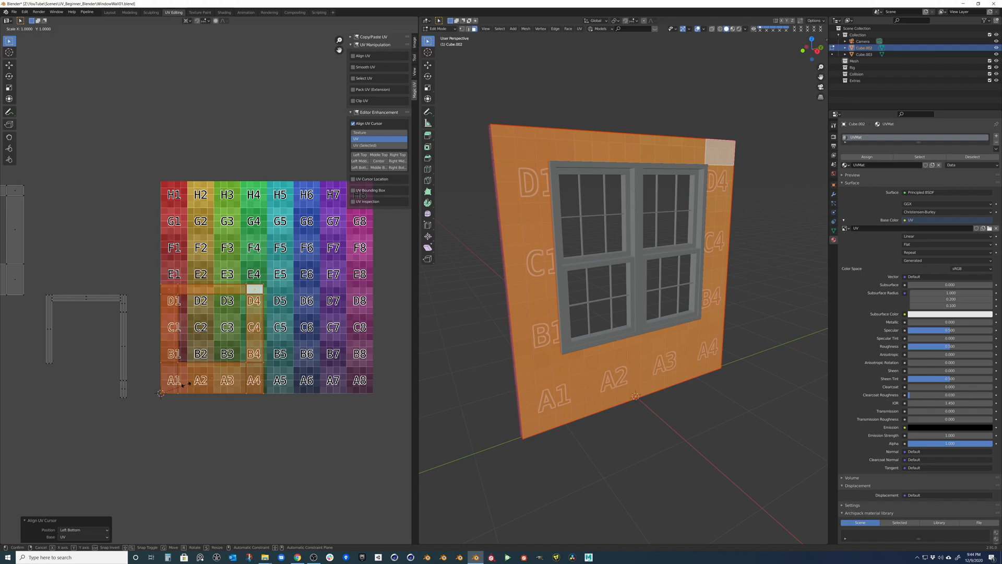
key(y)
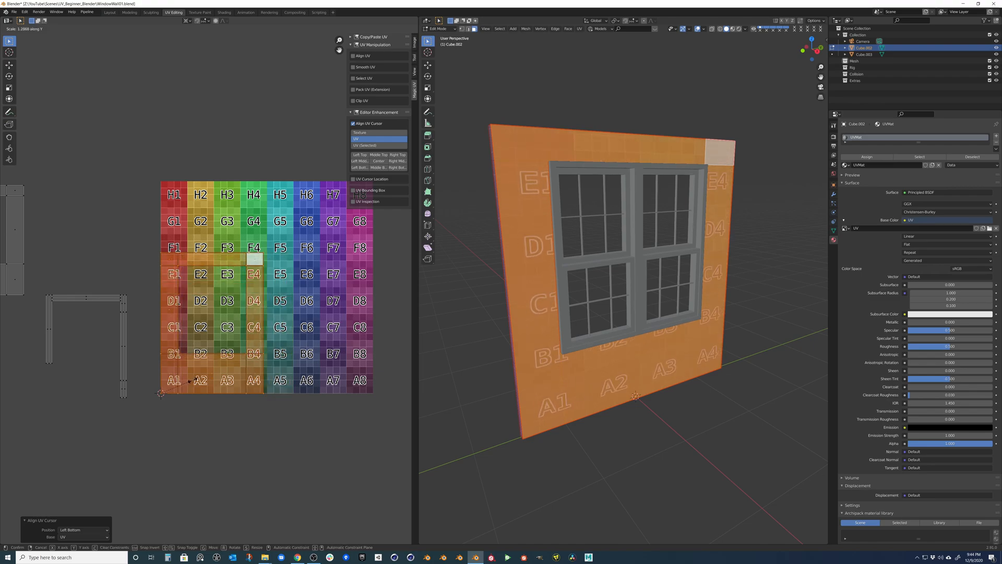
key(x)
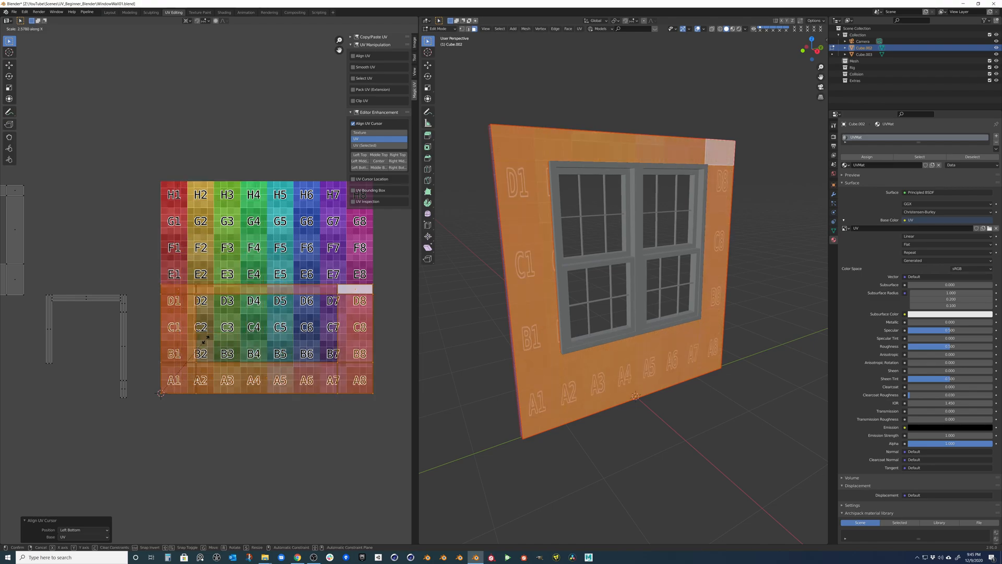
Step: Pack the wall's UV islands twice with an adjusted Margin, then return the wall to Object Mode
click(278, 359)
click(80, 29)
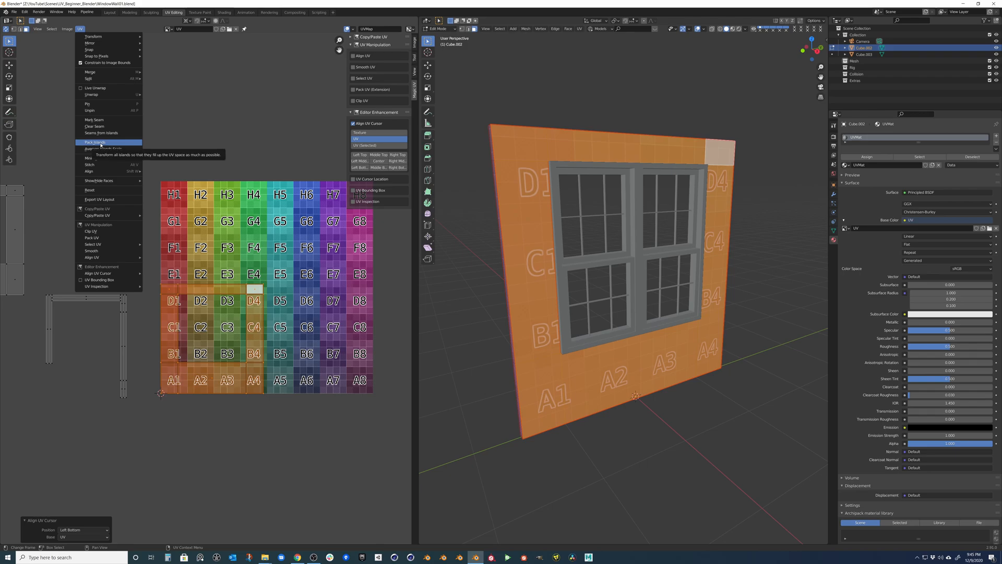
click(101, 143)
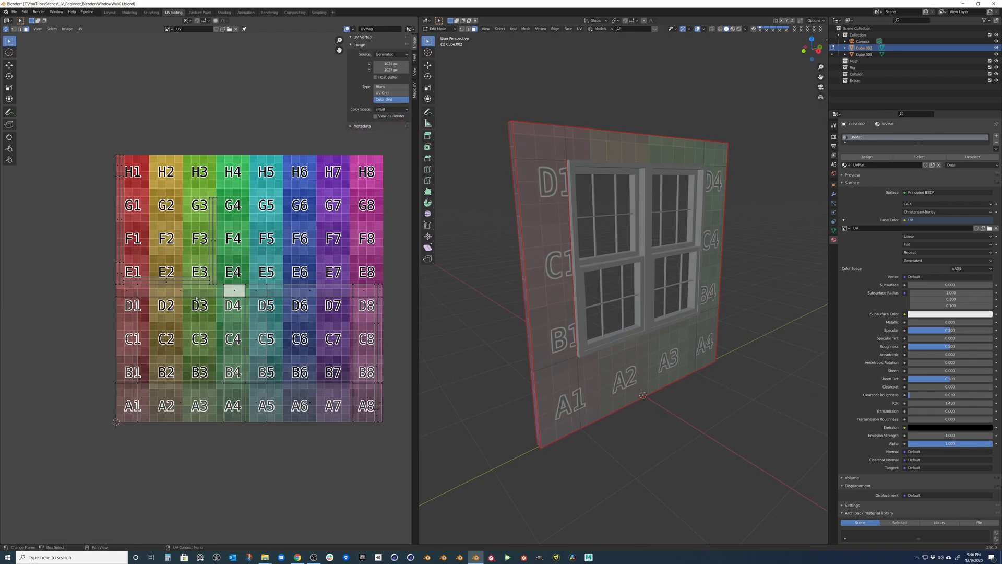
click(80, 29)
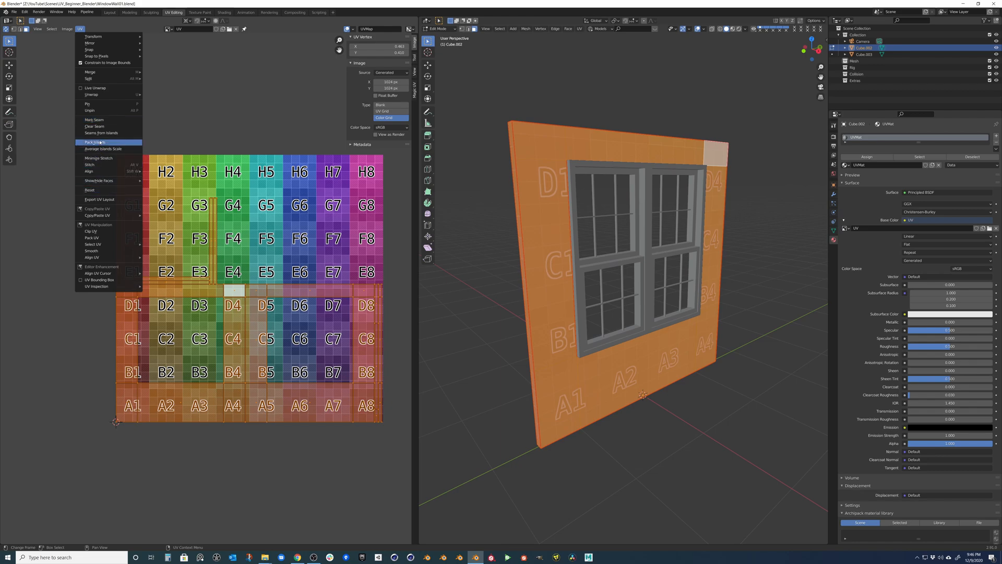
click(100, 143)
double_click(82, 536)
text(0.02)
key(Return)
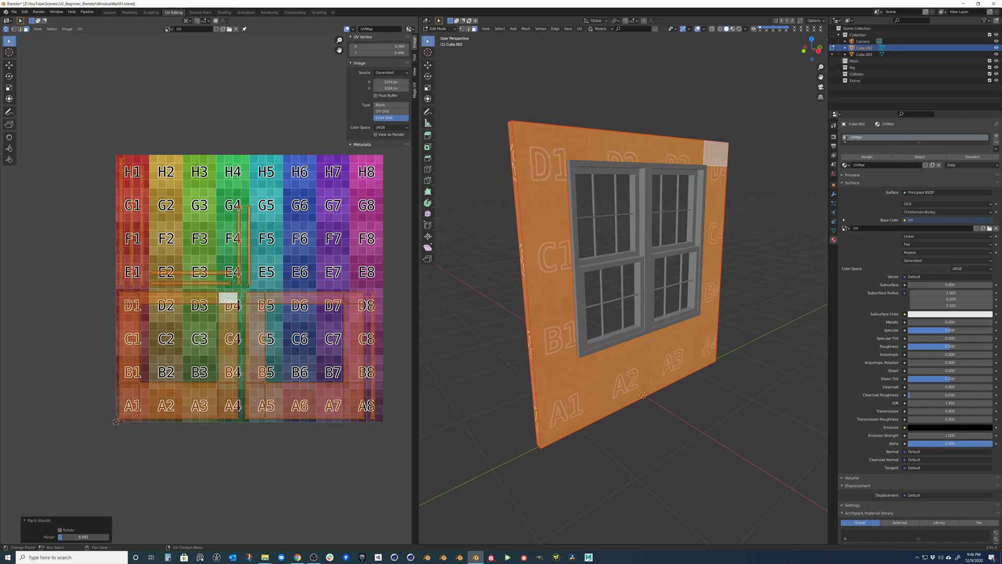
key(Tab)
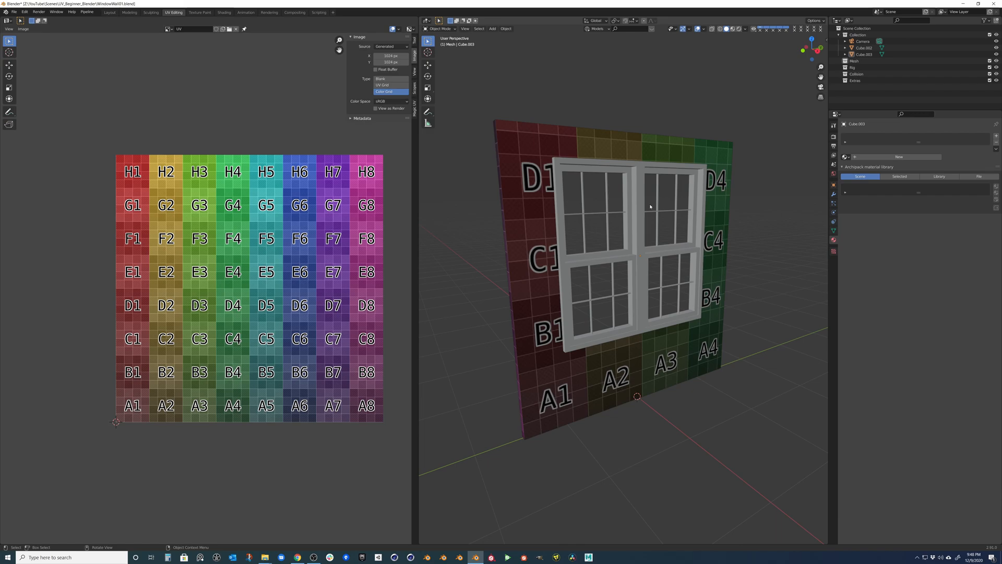
Step: Mark seams on all the window frame's sharp edges via Quick Favorites
click(634, 186)
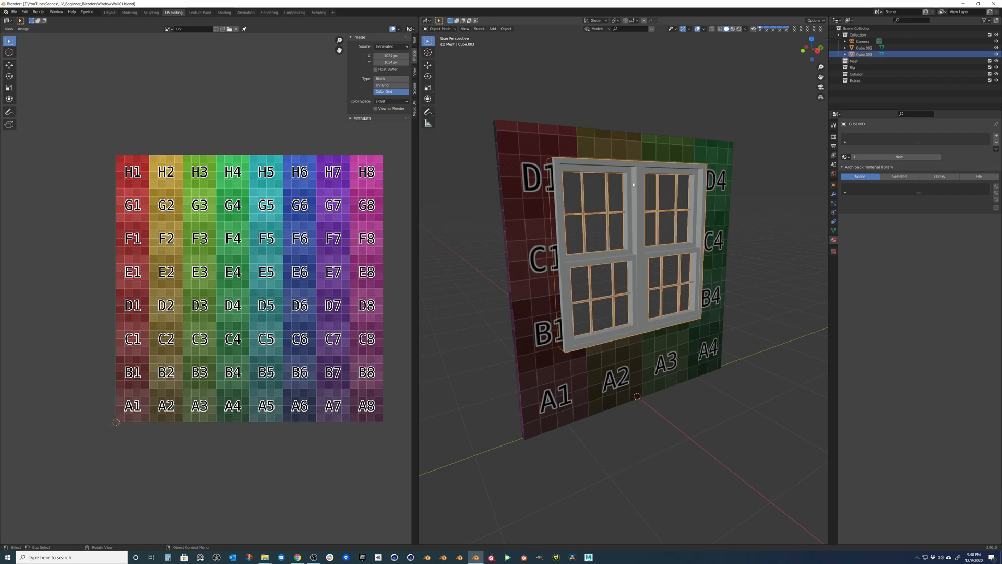
key(Tab)
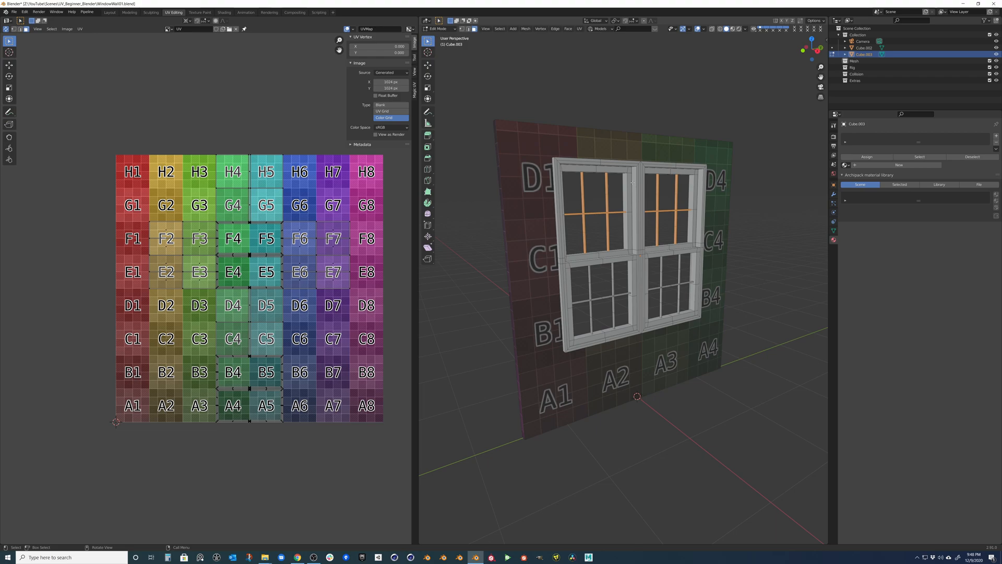
key(3)
key(q)
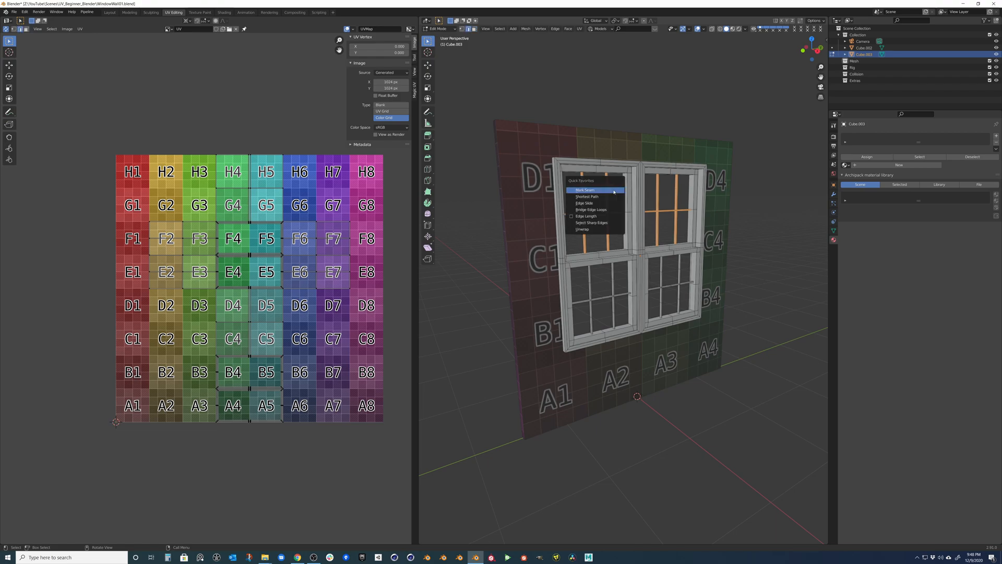
click(592, 224)
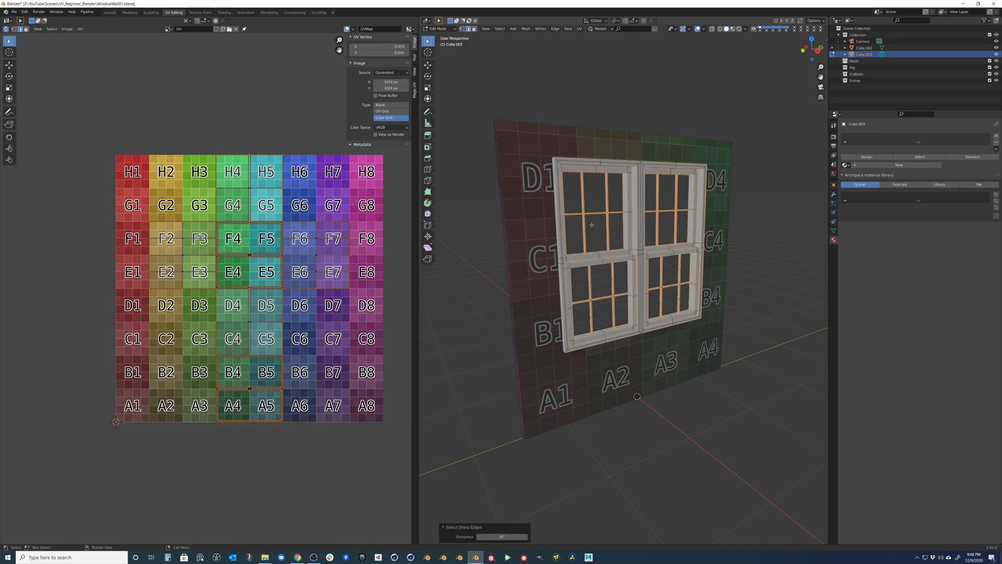
key(q)
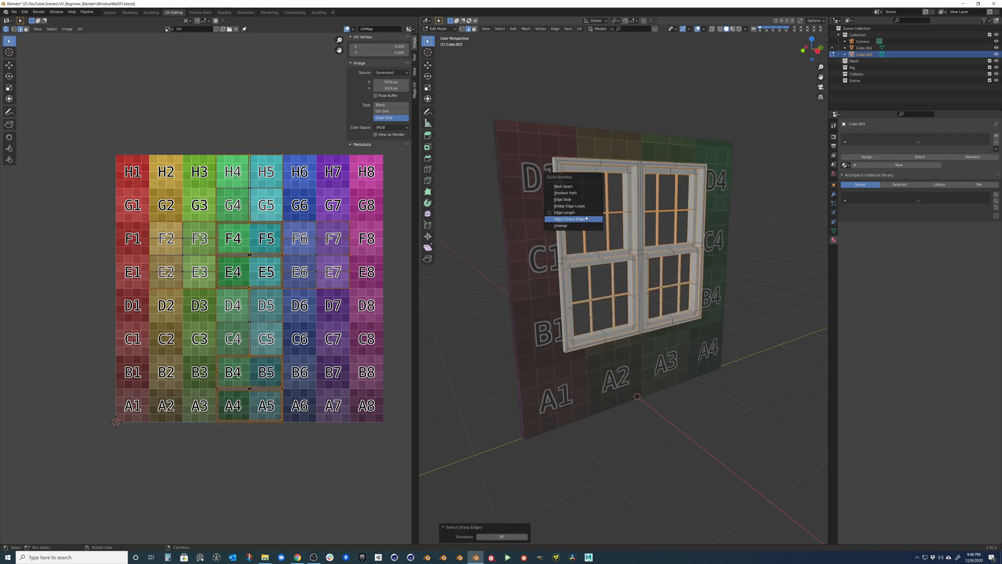
click(573, 187)
Step: Unwrap the whole window mesh along its seams and adjust the island Margin
key(alt+a)
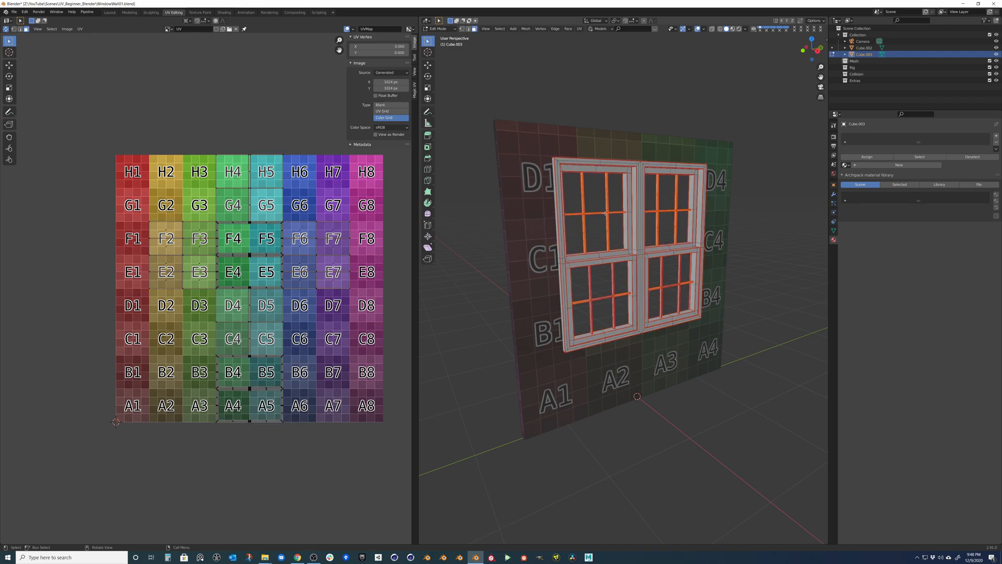
key(a)
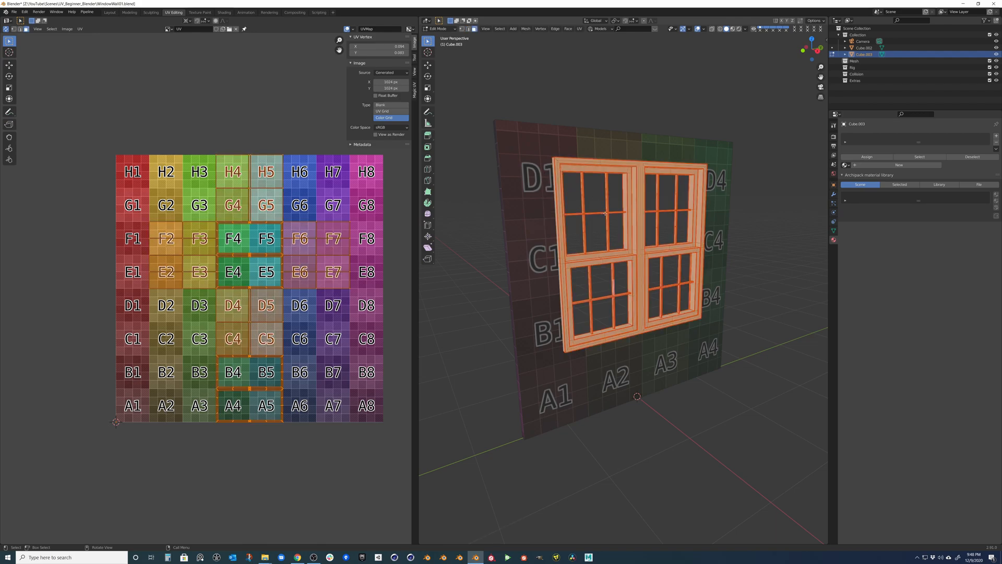
key(u)
click(588, 214)
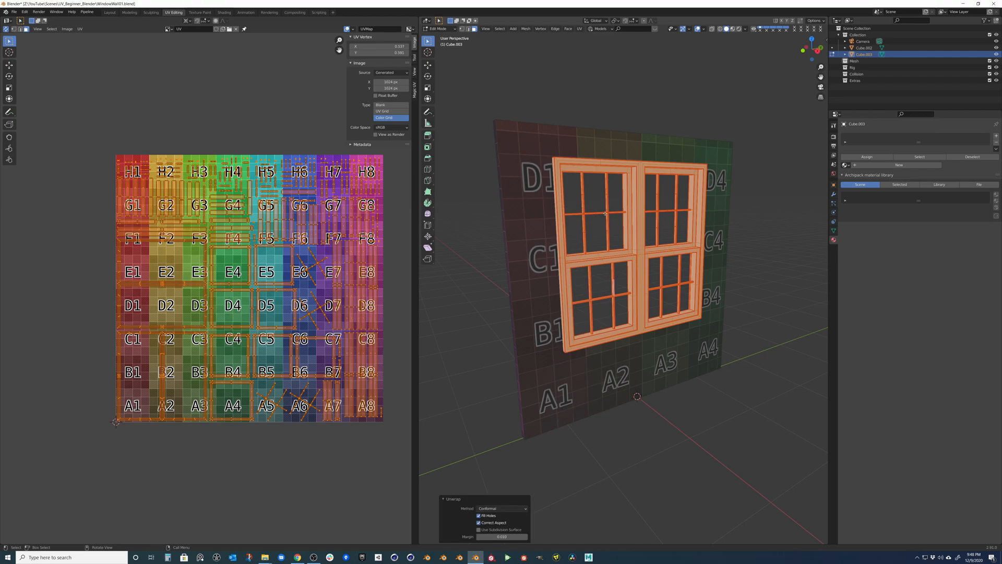
click(501, 537)
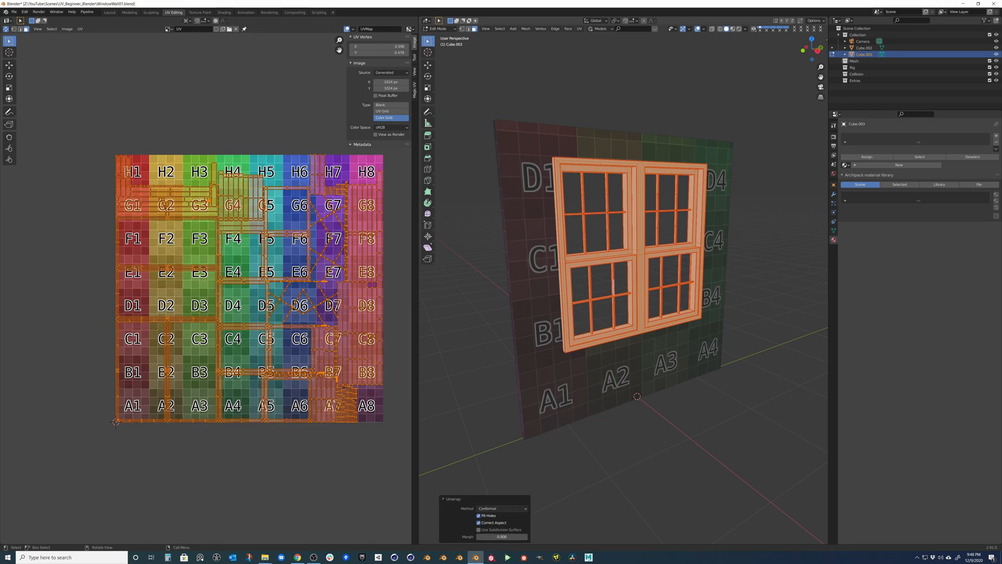
Step: Assign the UVMat grid material to the window and re-enter Edit Mode on it
key(Tab)
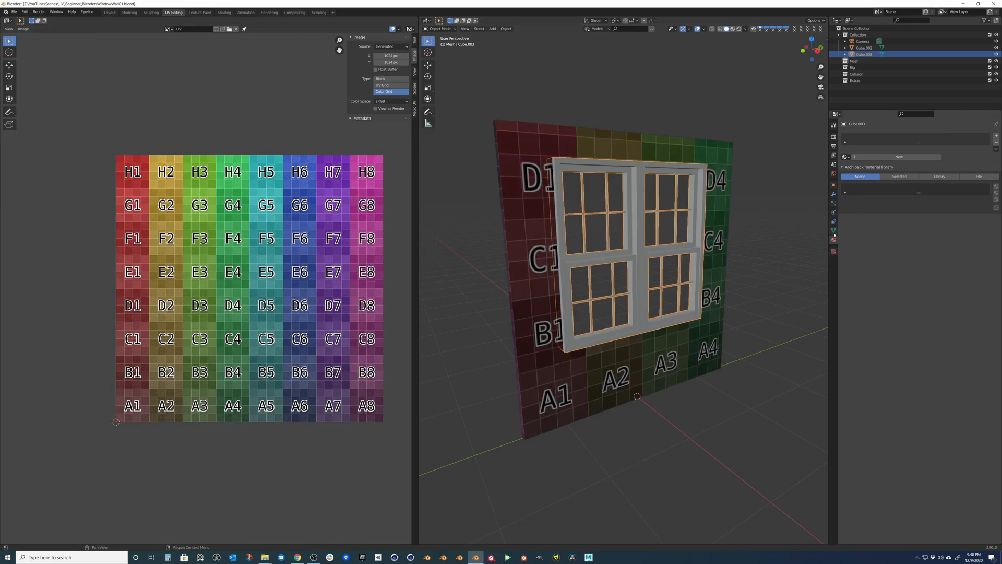
click(846, 156)
click(857, 166)
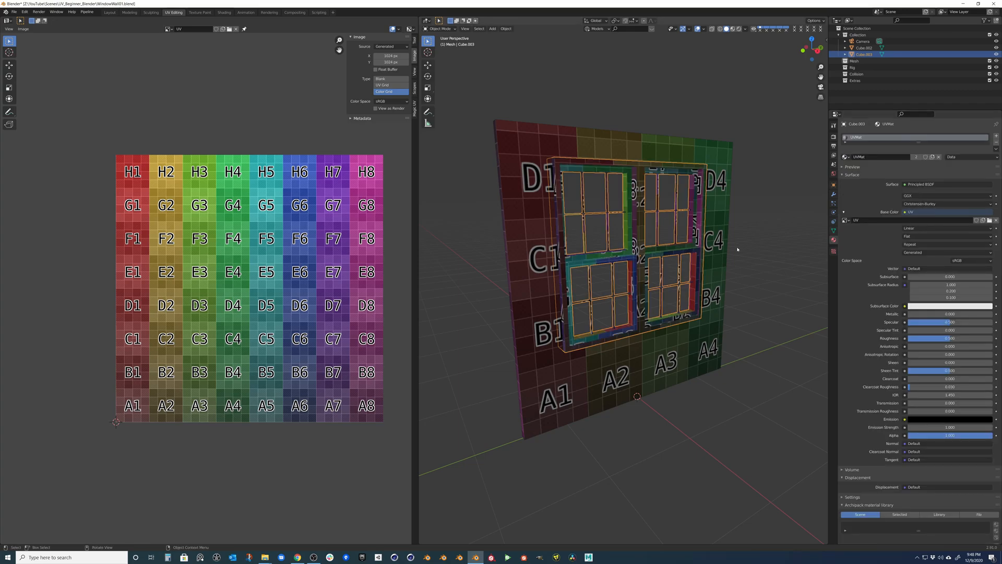
mouse_move(736, 251)
middle_down()
mouse_move(628, 244)
mouse_move(505, 215)
middle_up()
click(517, 159)
key(Tab)
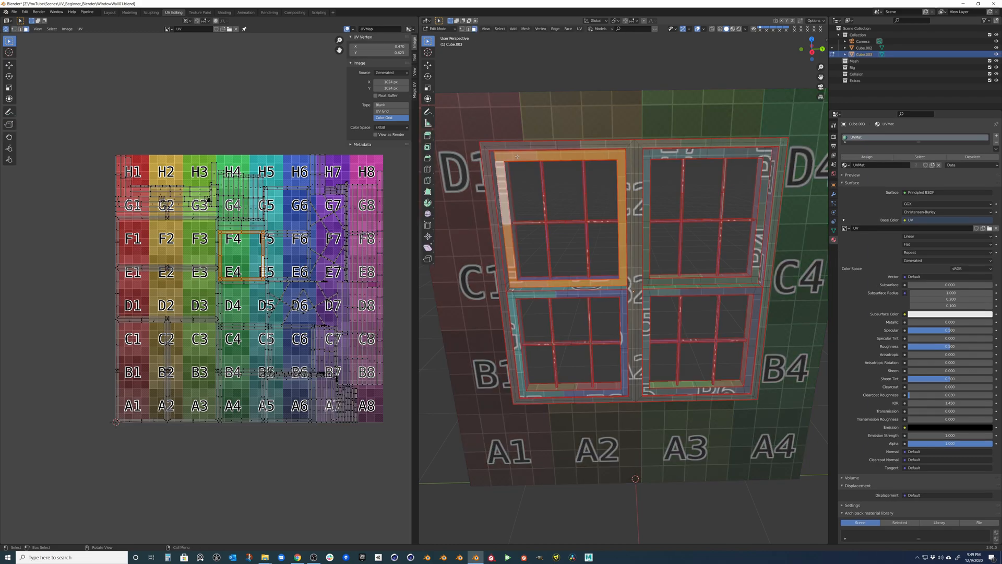
Step: Select the top-left frame's linked faces and rotate their UV island 180 degrees about the bounding box centre
click(519, 162)
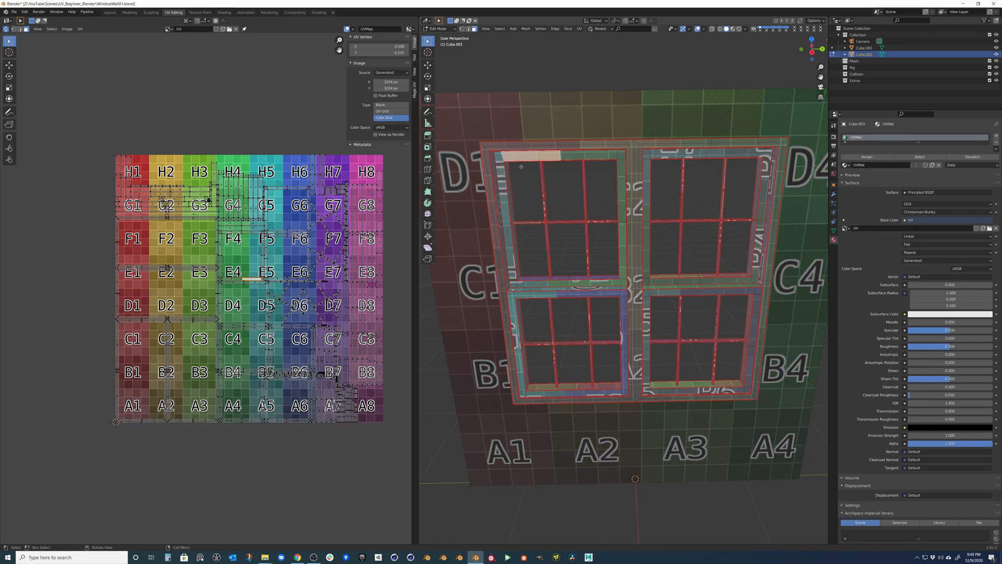
key(ctrl+l)
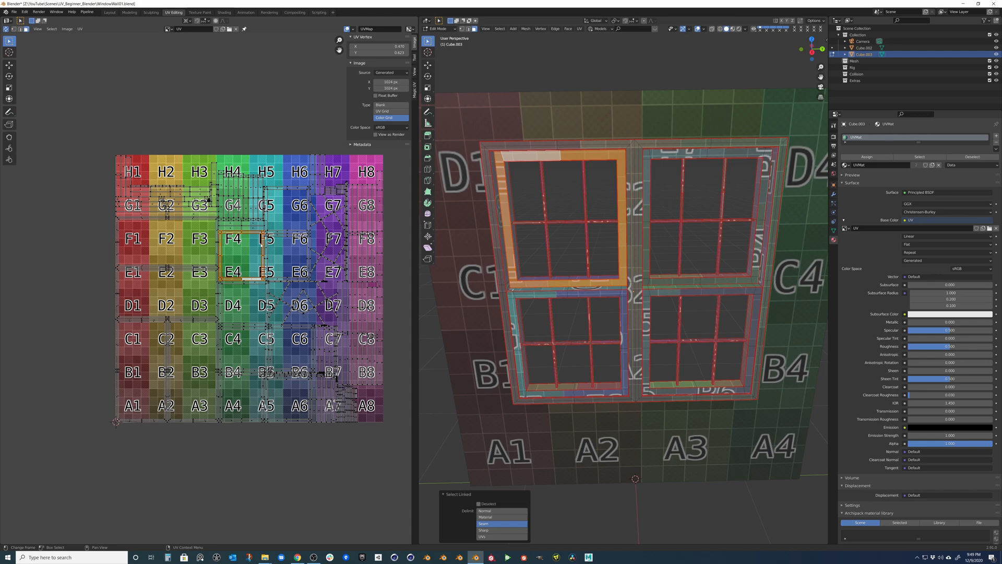
click(186, 20)
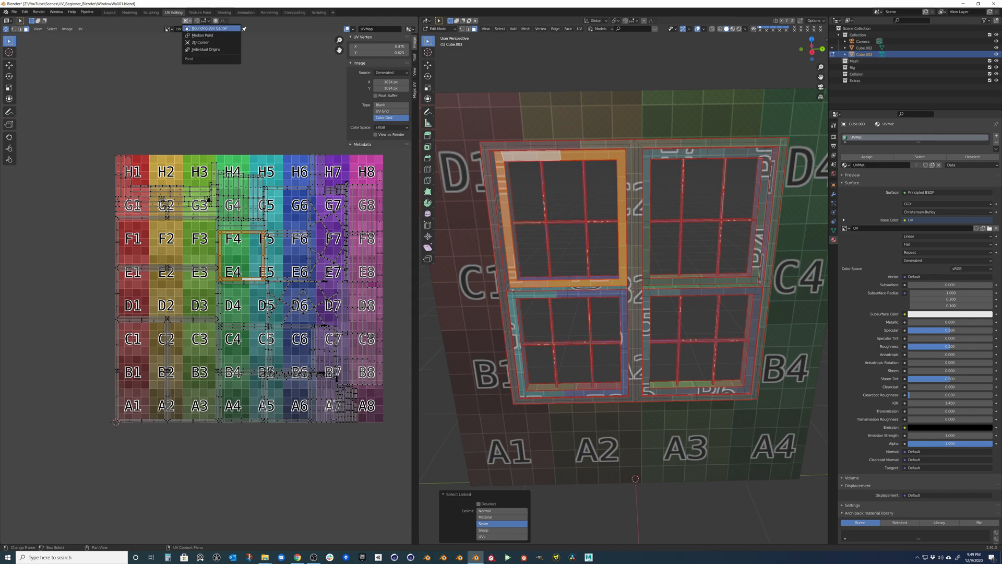
click(208, 85)
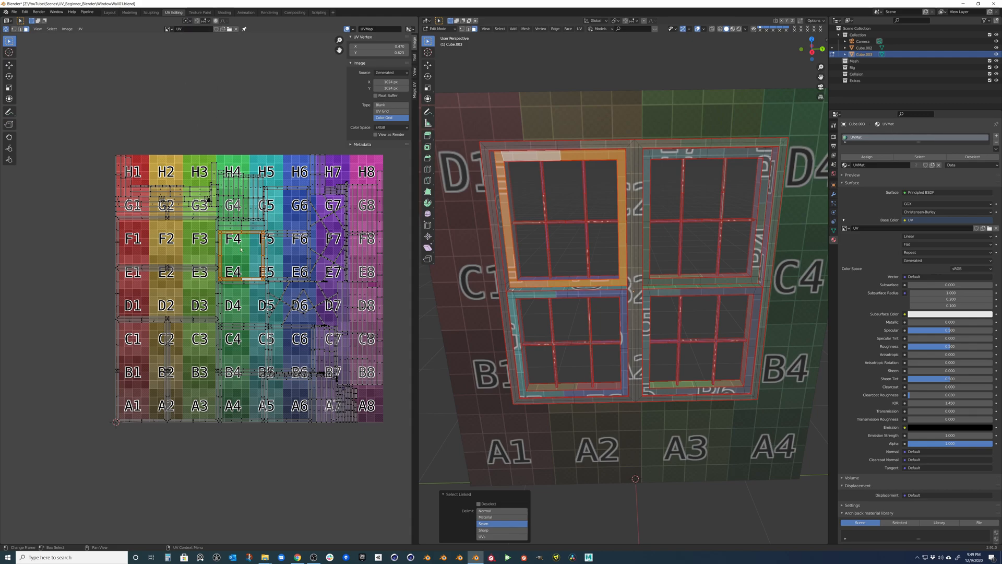
text(r)
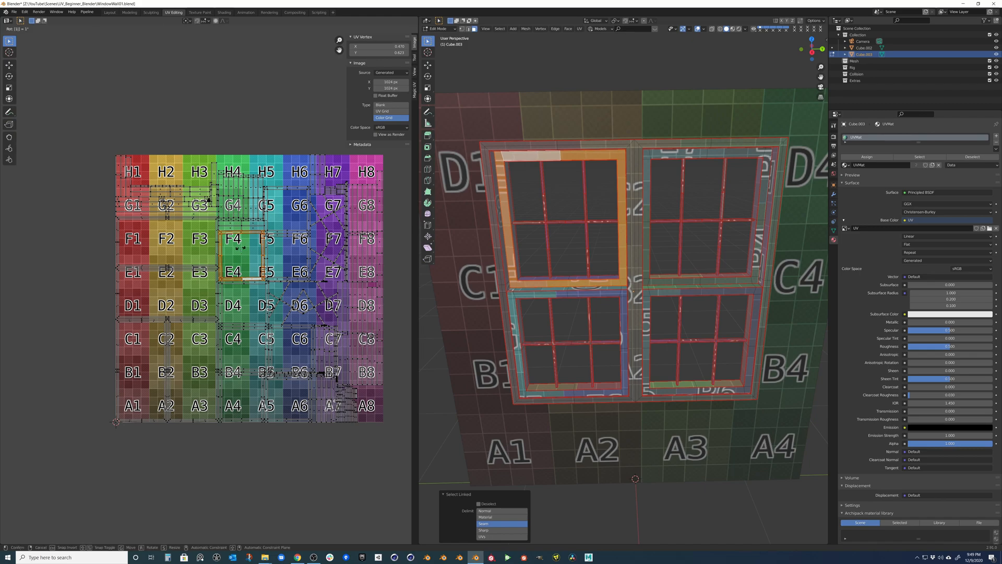
text(180)
key(Return)
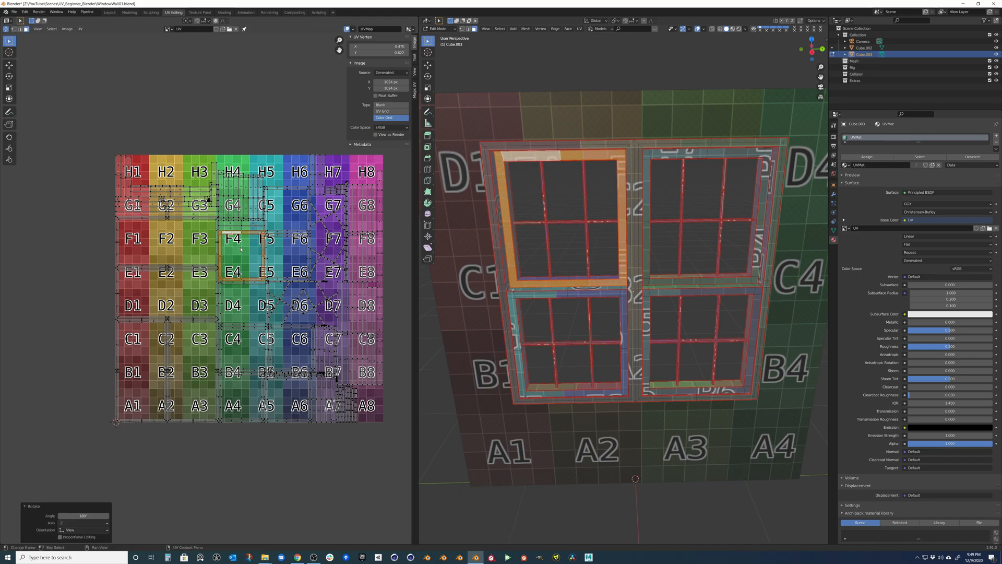
middle_drag(556, 335, 572, 329)
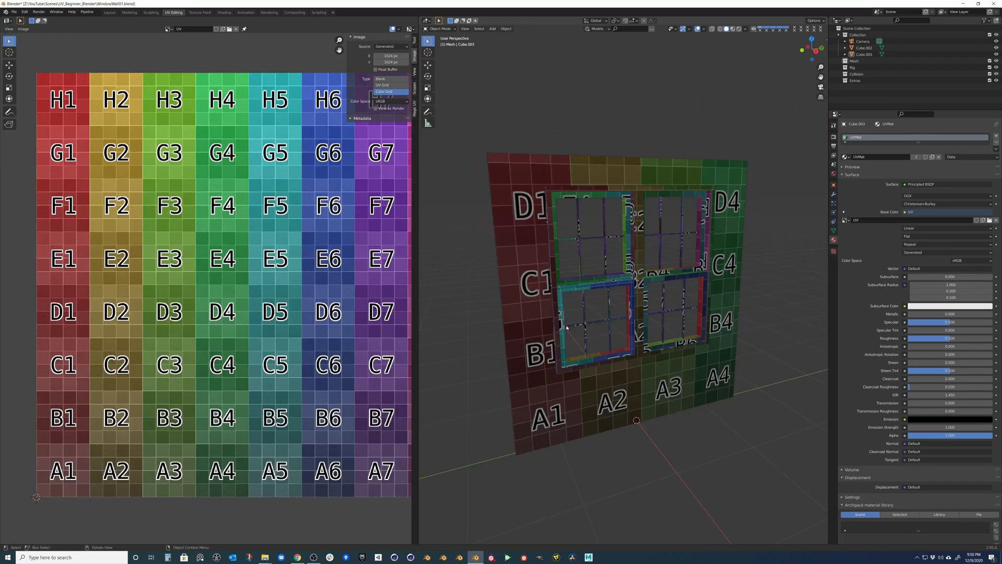
Step: Select all the wall's UVs and move the islands off to the left of the grid image
click(516, 227)
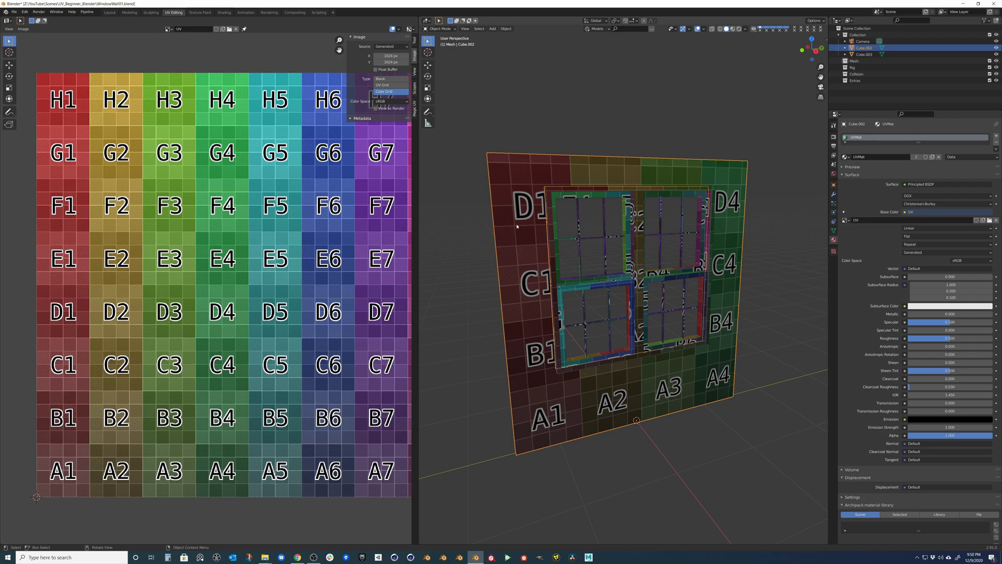
key(Tab)
scroll(515, 227, down, 3)
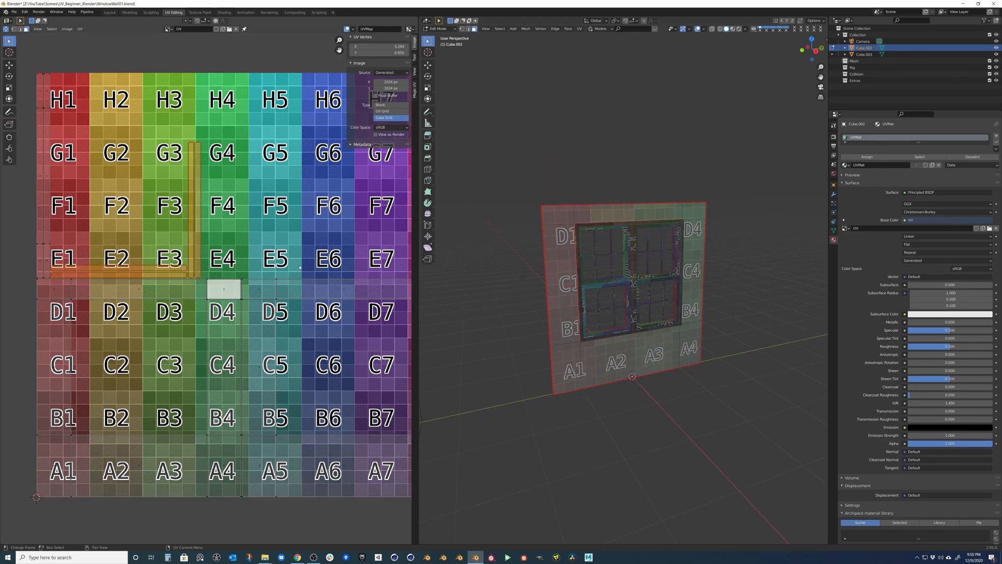
key(a)
scroll(220, 290, down, 4)
key(g)
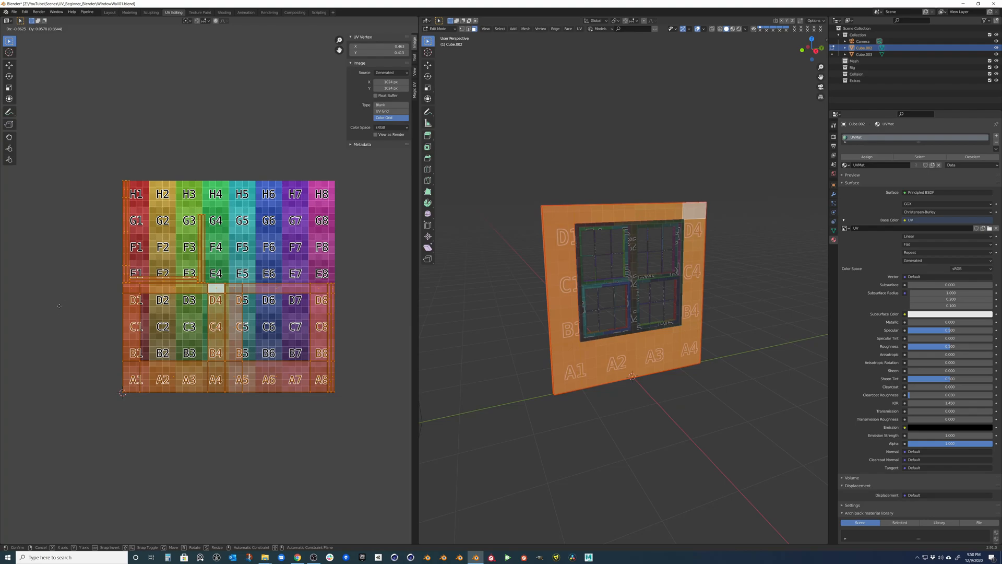
key(Escape)
click(80, 28)
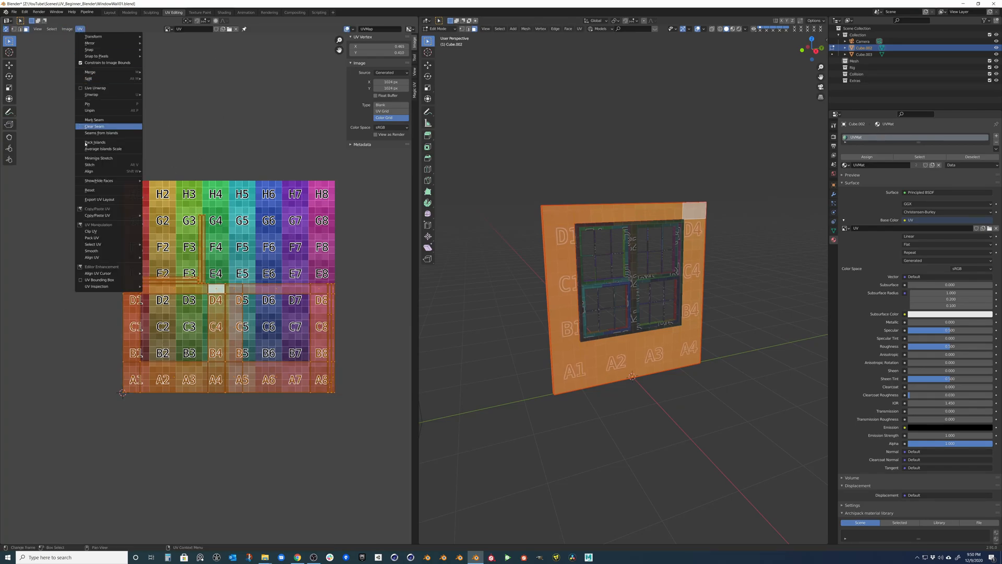
click(80, 63)
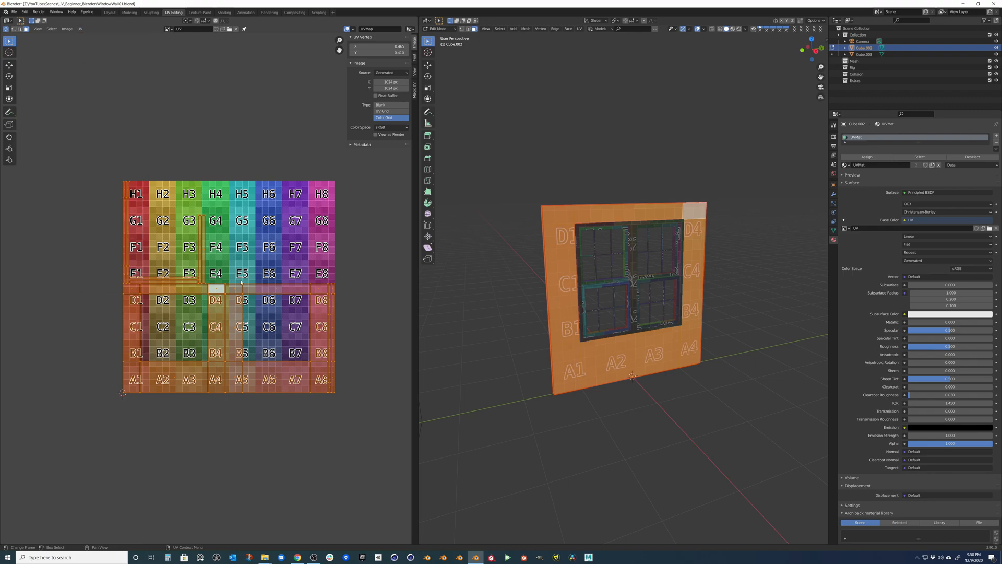
key(g)
click(48, 286)
middle_drag(47, 286, 114, 270)
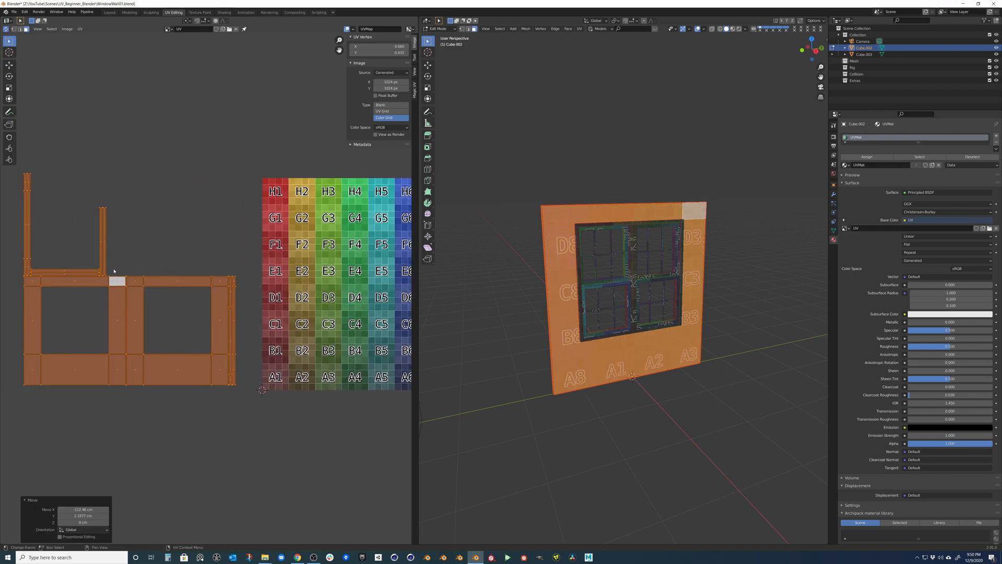
scroll(113, 270, up, 3)
Step: Select the long left strip island and drop it to the right of the others
key(alt+a)
click(195, 273)
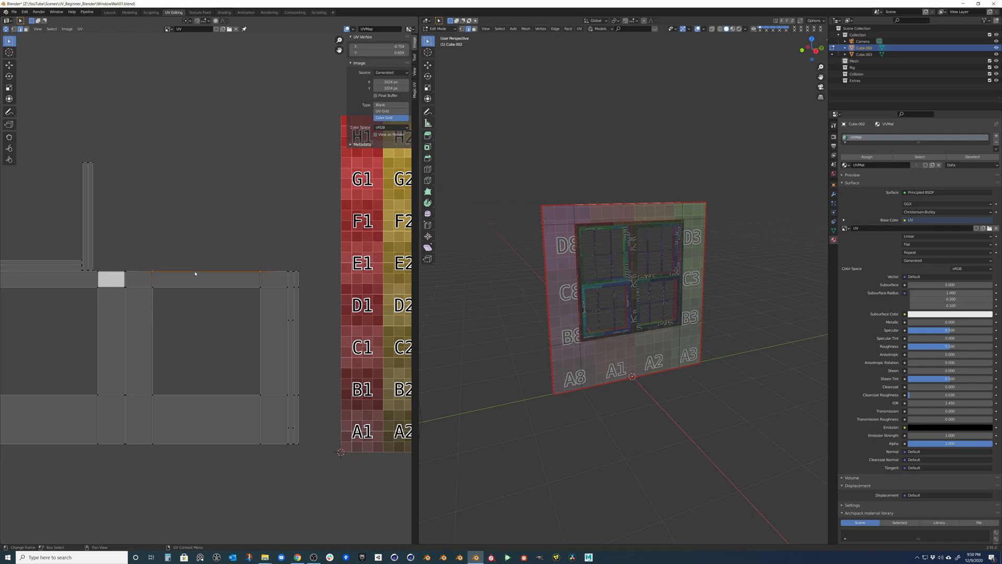
scroll(195, 273, down, 2)
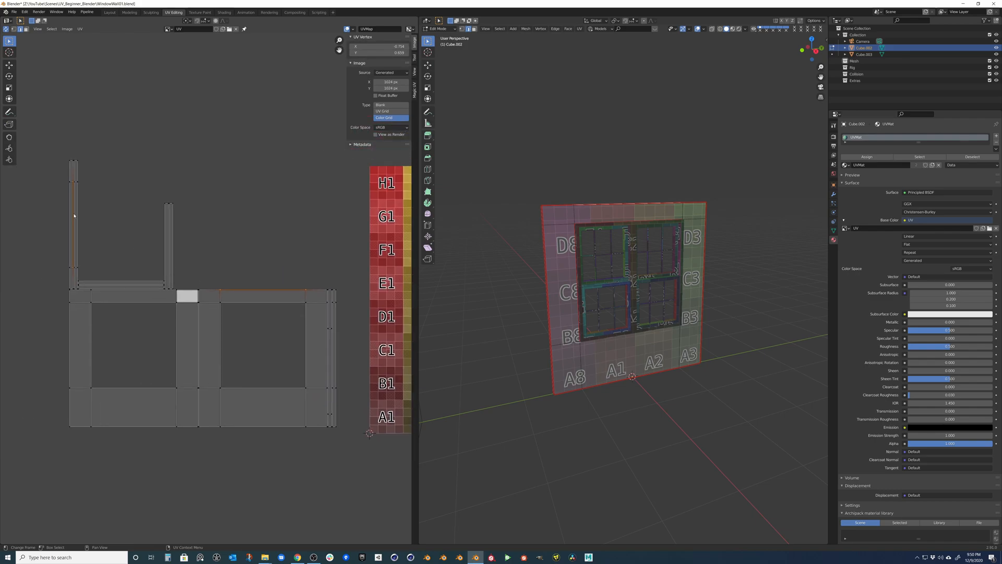
scroll(74, 214, up, 2)
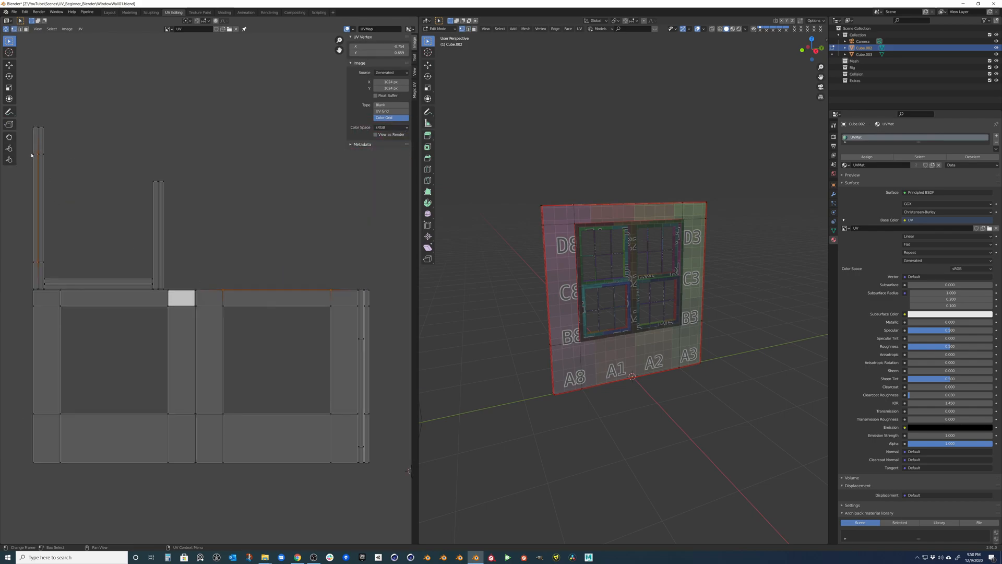
click(35, 158)
key(l)
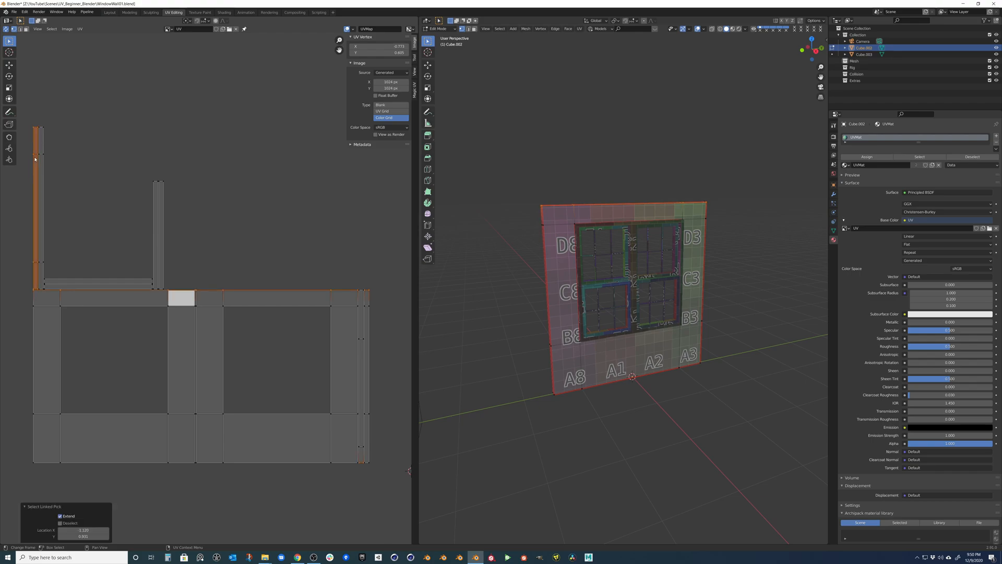
scroll(157, 196, up, 2)
scroll(300, 157, down, 2)
key(3)
key(l)
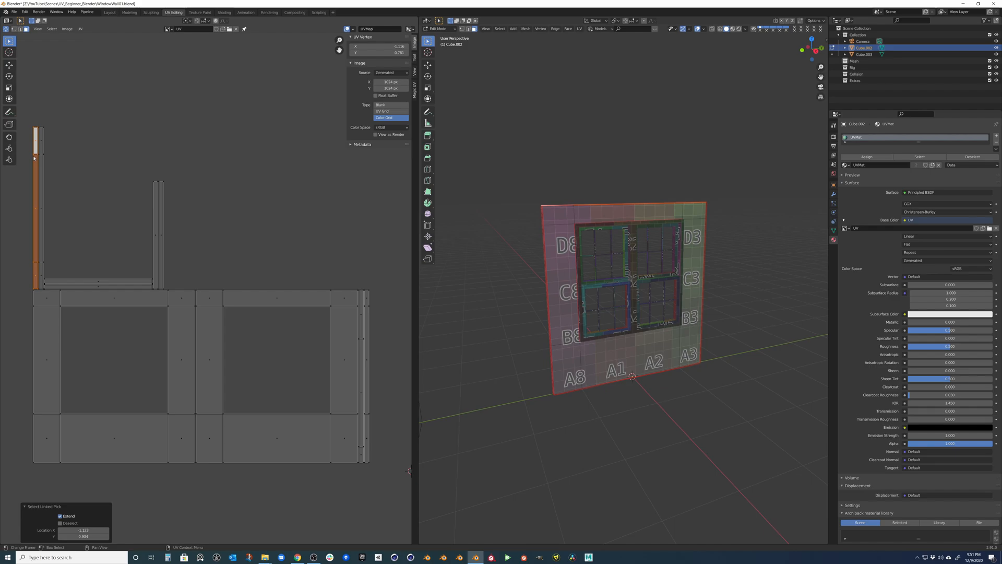
key(g)
click(275, 125)
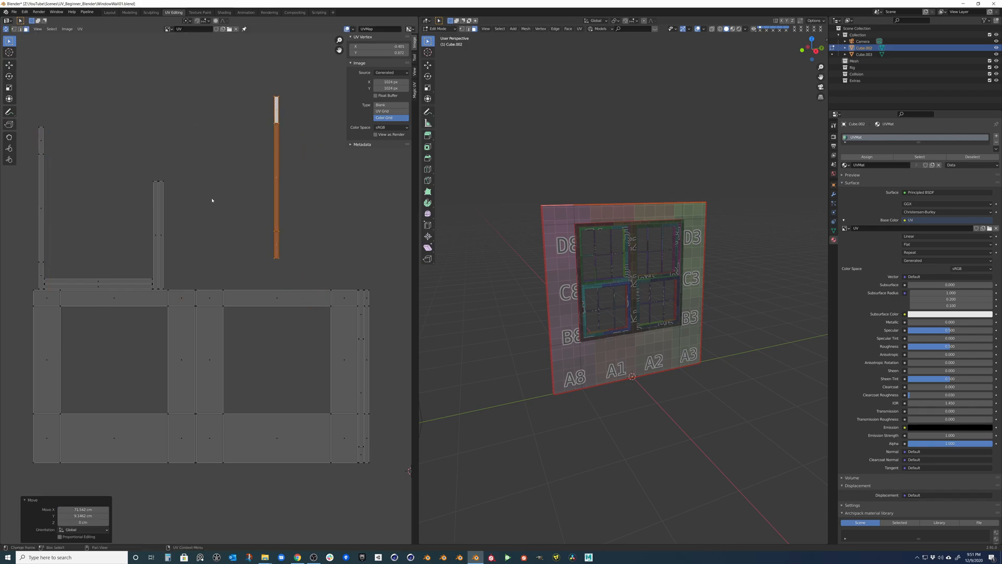
middle_drag(228, 217, 172, 227)
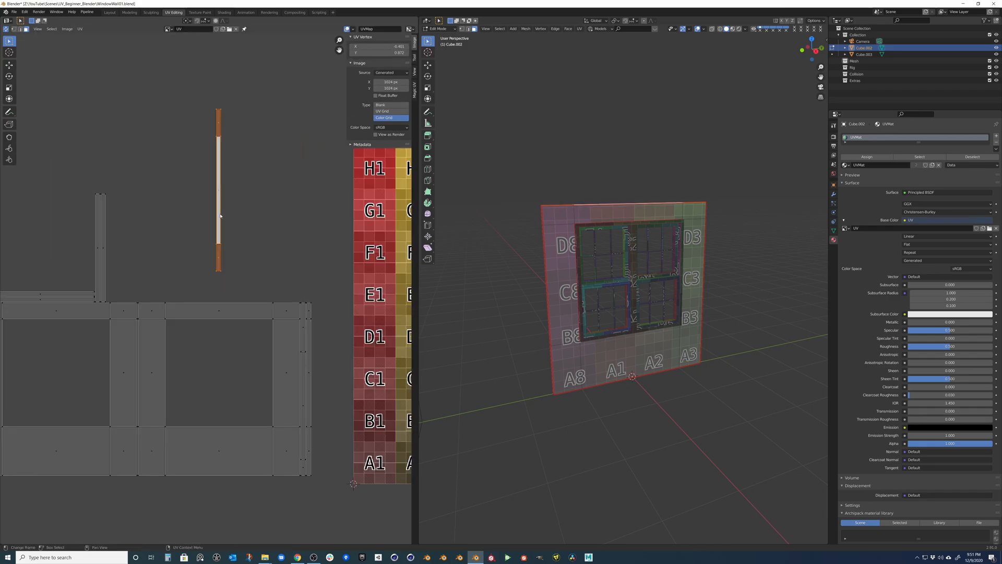
Step: Rotate the strip 90 degrees, place it above the main island and Stitch their matching edges
key(r)
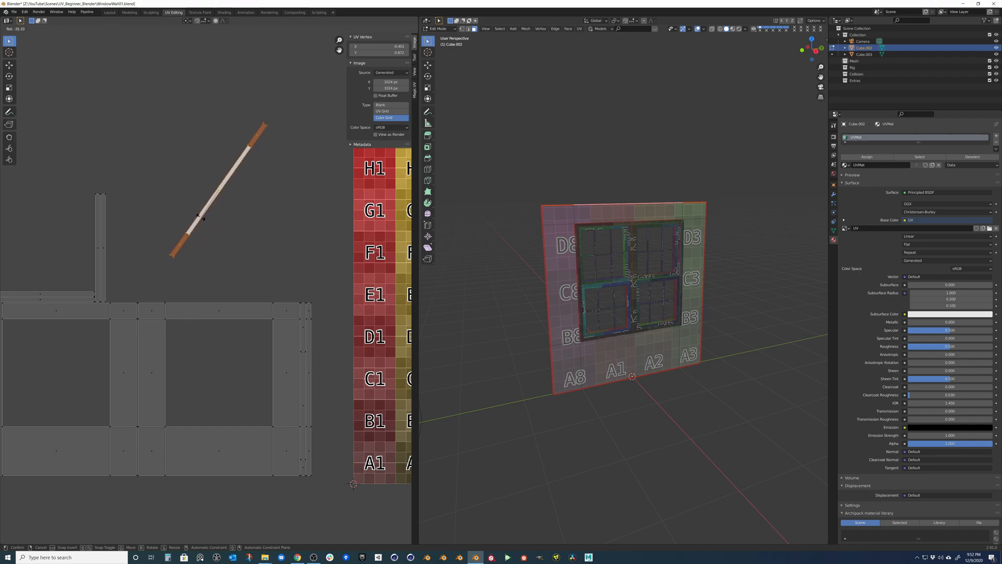
text(90)
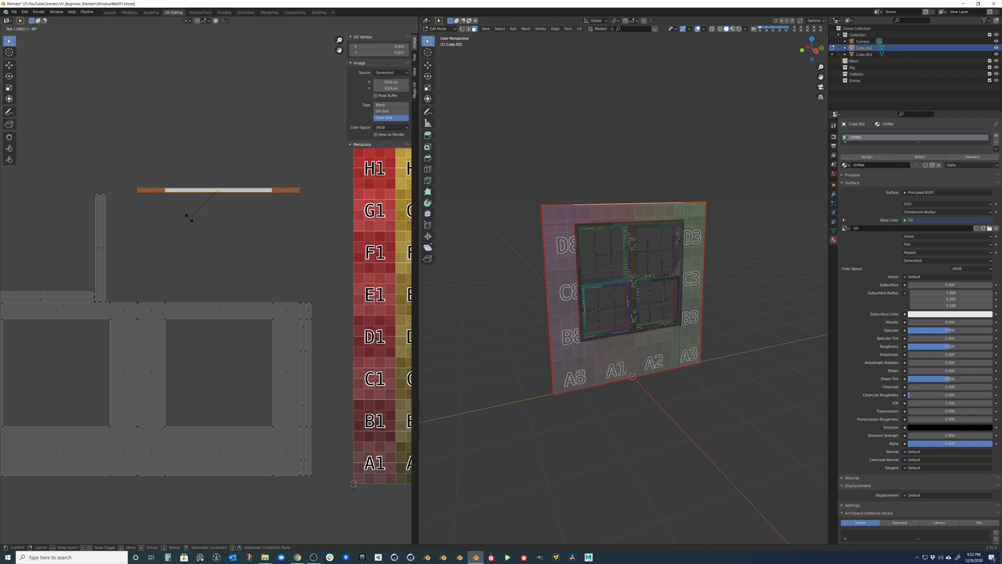
key(Return)
key(g)
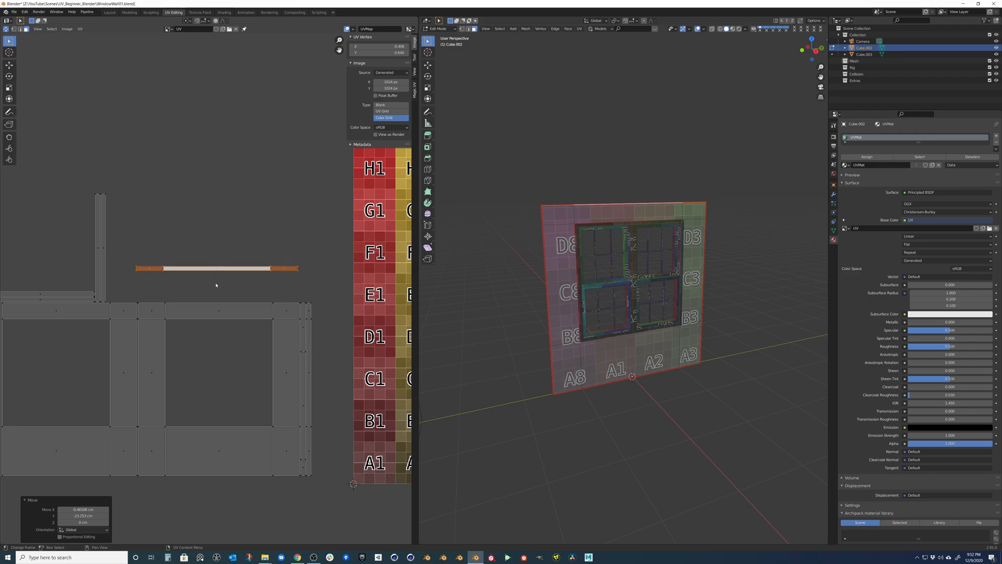
click(142, 276)
click(234, 272)
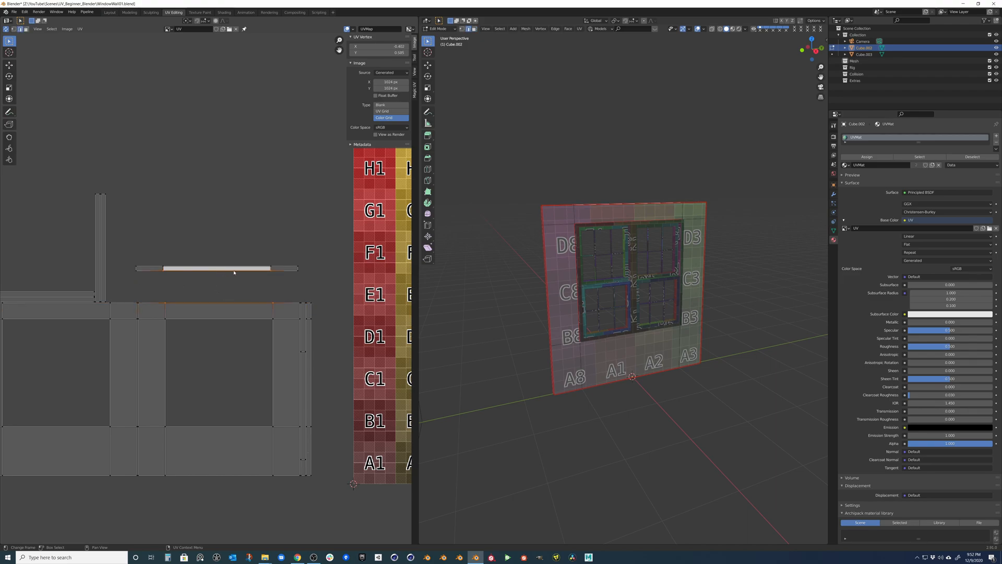
click(285, 270)
right_click(221, 278)
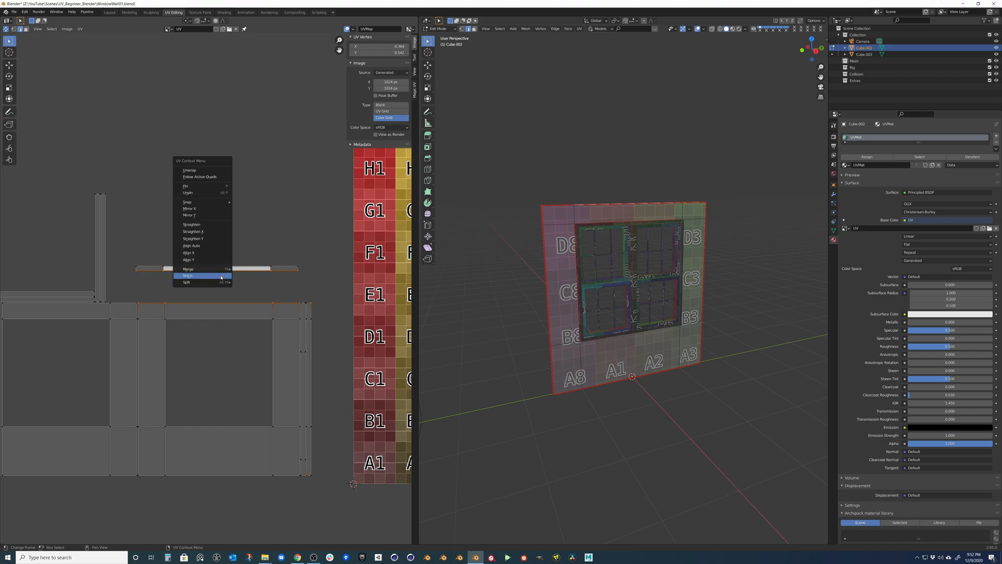
click(221, 278)
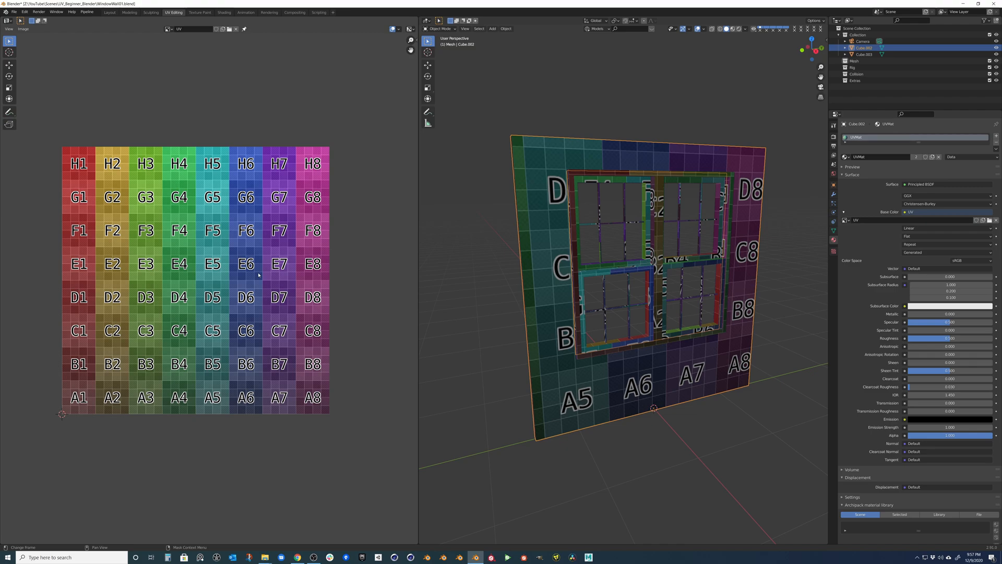
Step: Make the wall's material single-user, rename it Wall and set its Base Color image to Paint
key(ctrl+Page_Down)
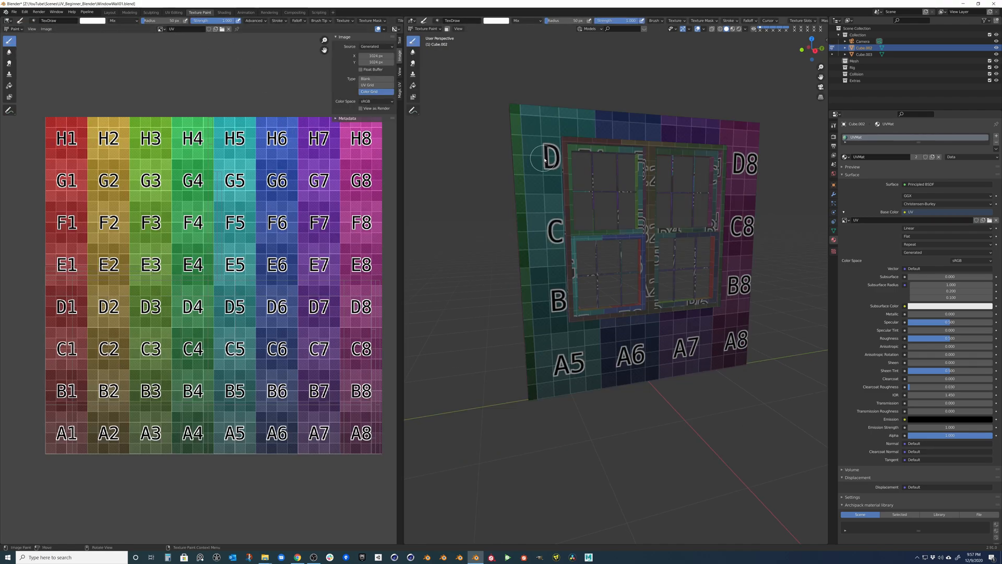
click(932, 157)
double_click(854, 137)
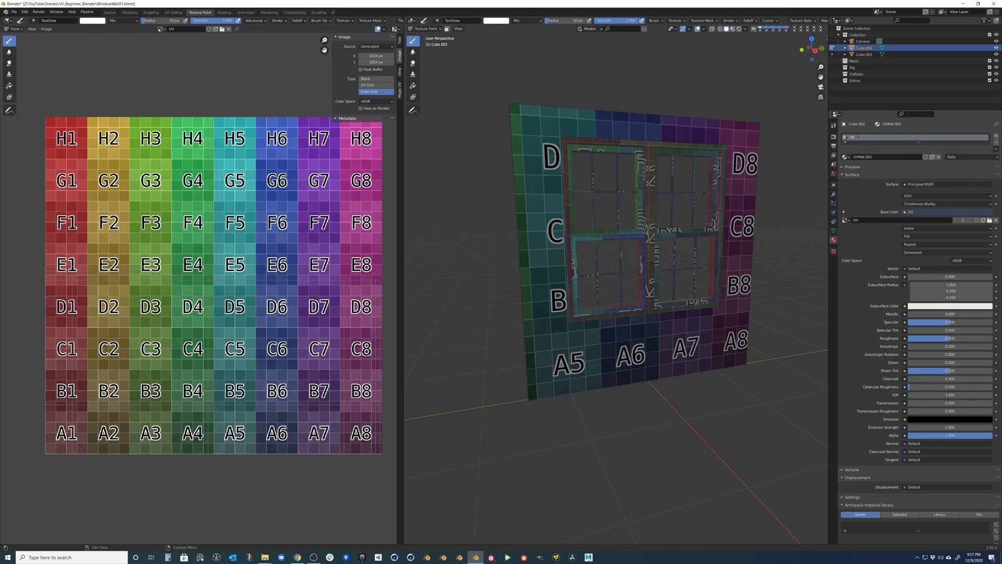
key(ctrl+Tab)
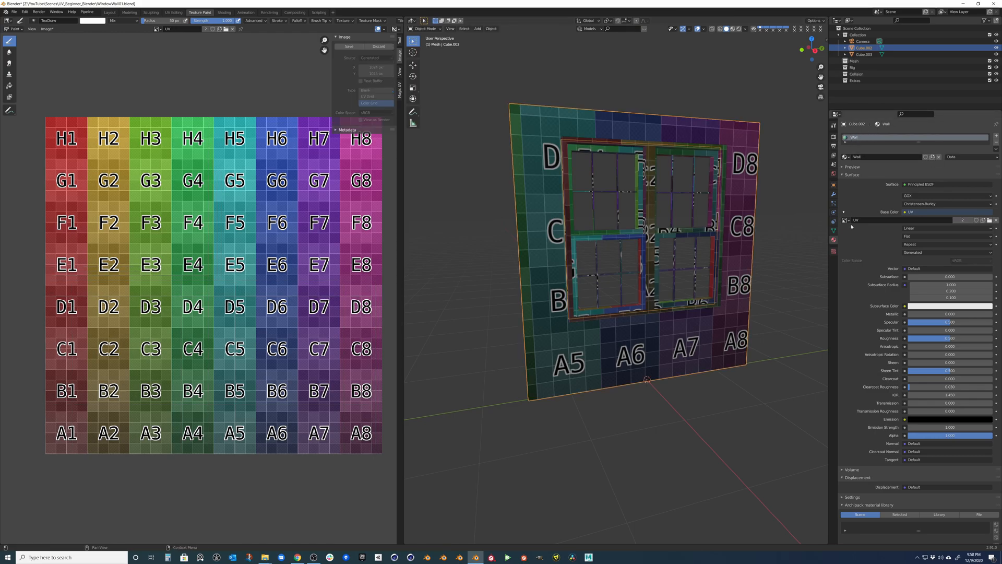
click(850, 225)
click(877, 243)
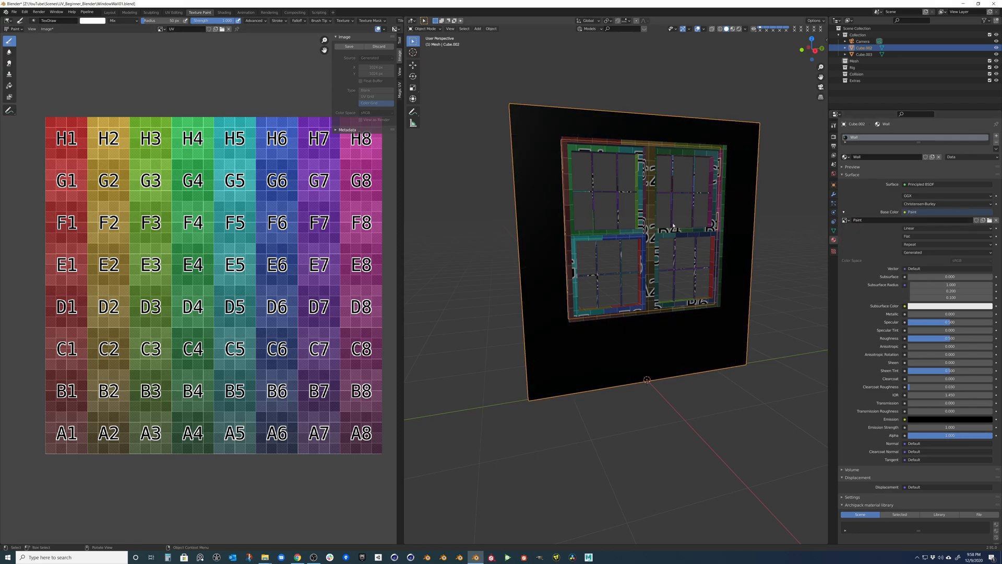
key(ctrl+Tab)
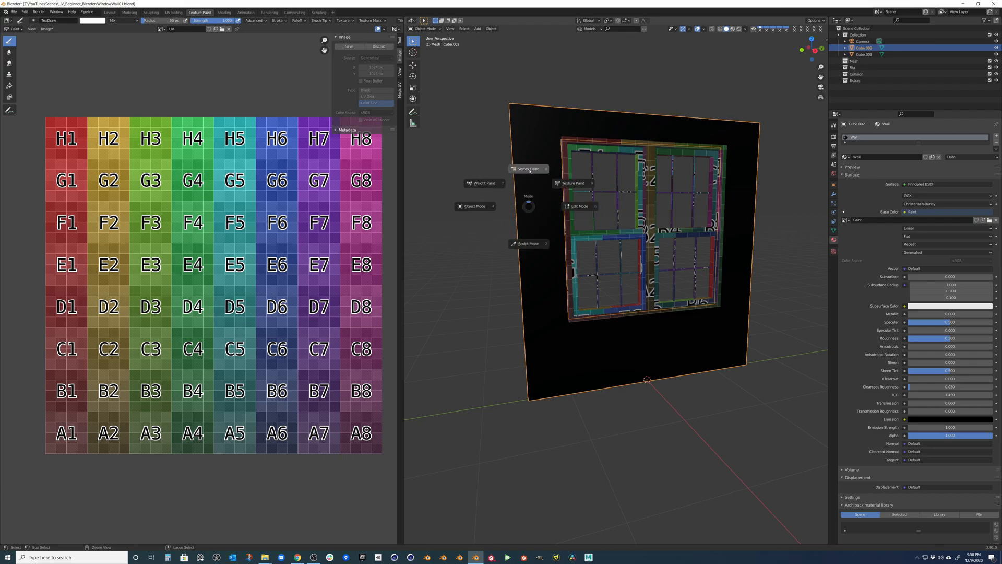
Step: Enter Texture Paint and paint a white 2 on the wall plus white blobs on the image canvas
click(572, 184)
key(KP_1)
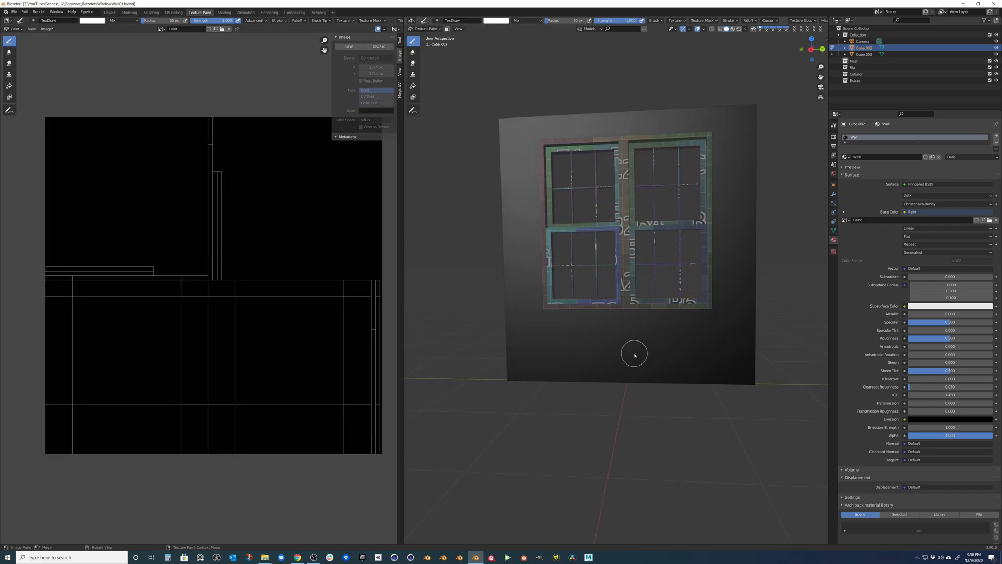
drag(680, 328, 715, 365)
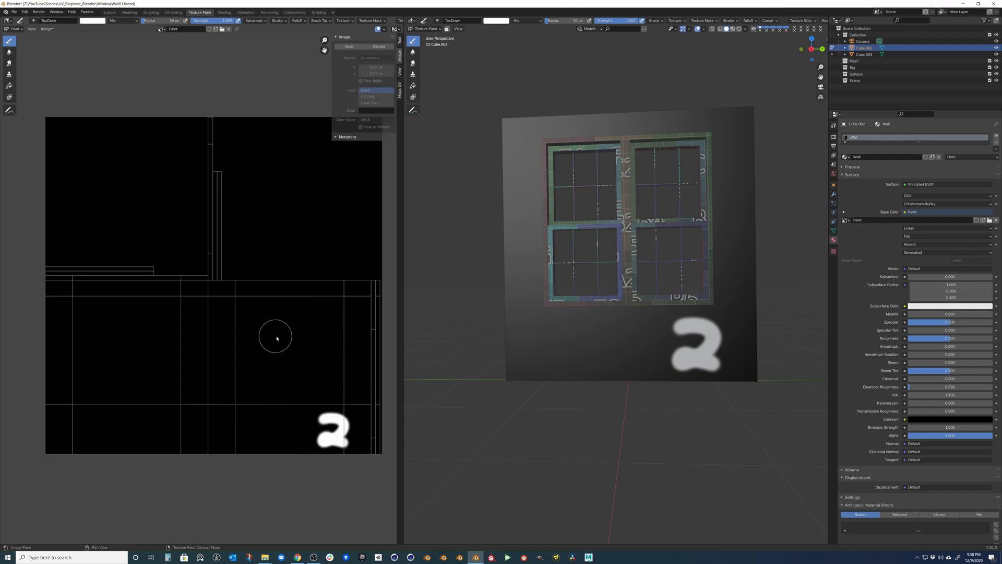
drag(277, 337, 304, 374)
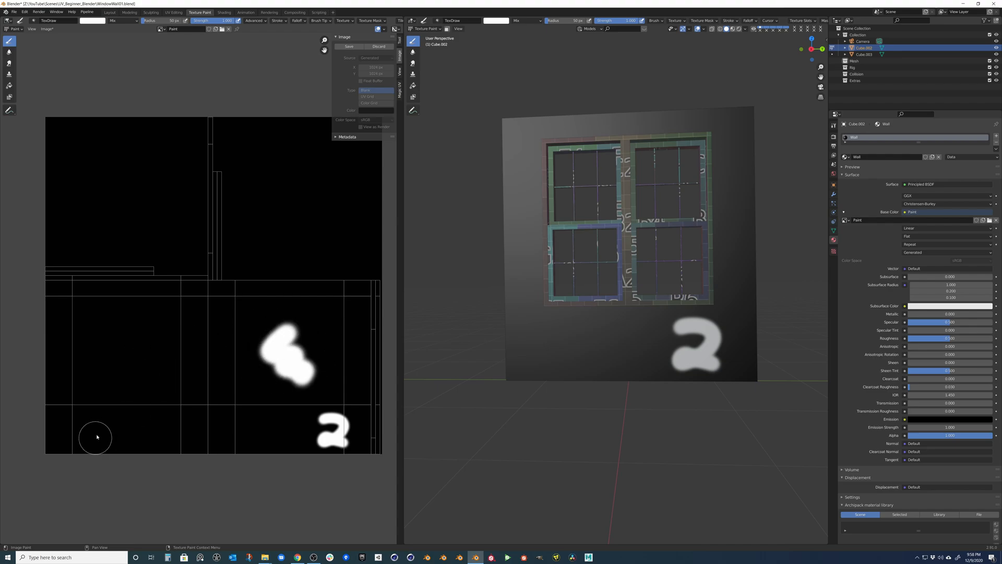
drag(125, 419, 133, 438)
mouse_move(619, 340)
middle_down()
mouse_move(548, 347)
mouse_move(611, 337)
middle_up()
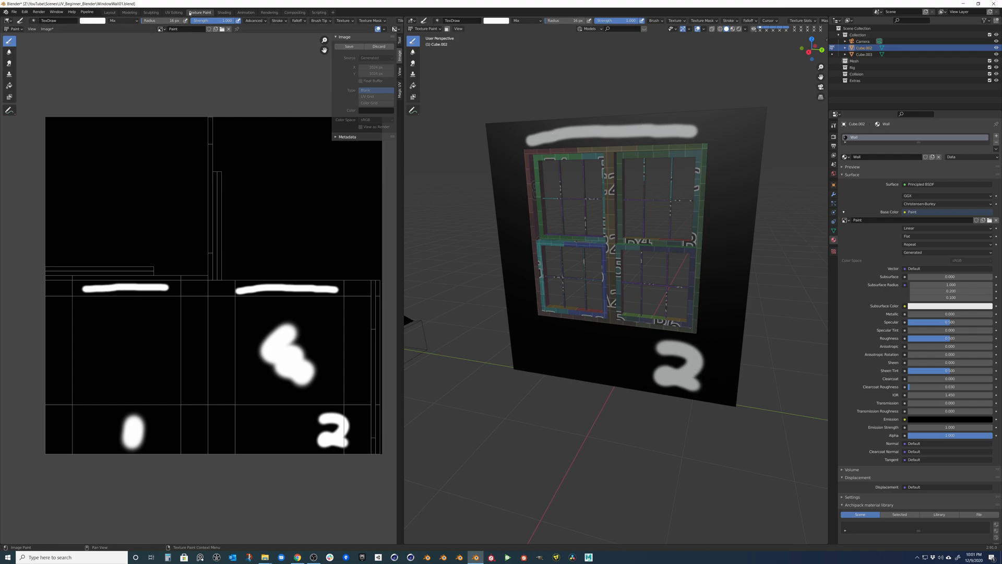
Step: In UV Editing, select the wall faces surrounding the windows
click(174, 13)
click(548, 392)
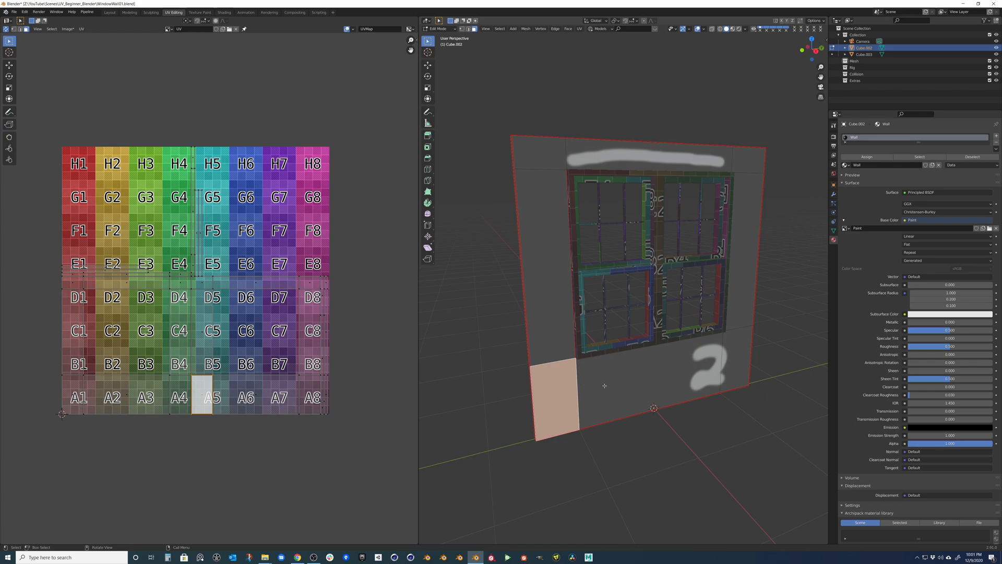
shift+click(627, 391)
shift+click(741, 274)
shift+click(744, 165)
shift+click(650, 153)
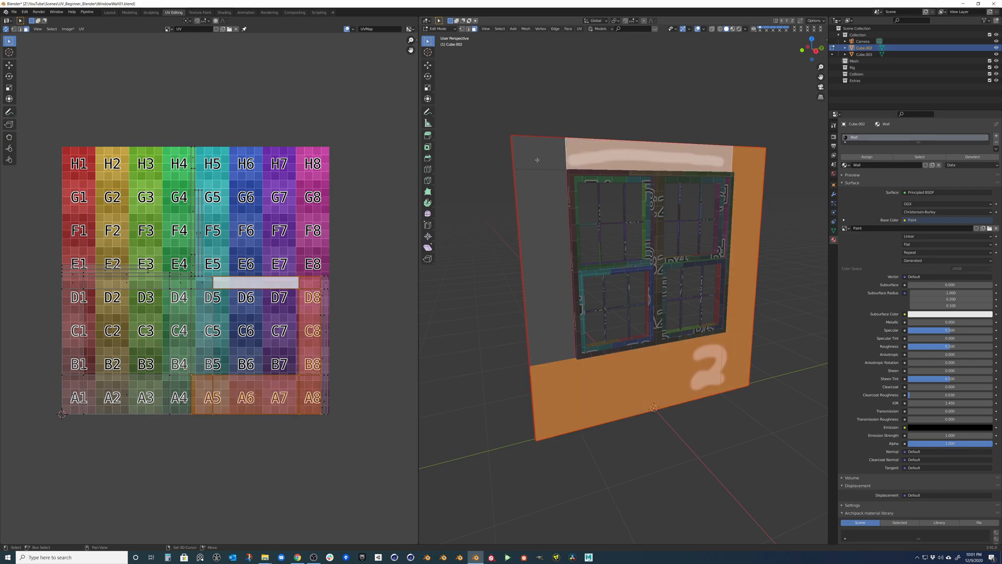
shift+click(540, 267)
Step: Scale and move those islands, Stitch them, Pack Islands and deselect all
key(s)
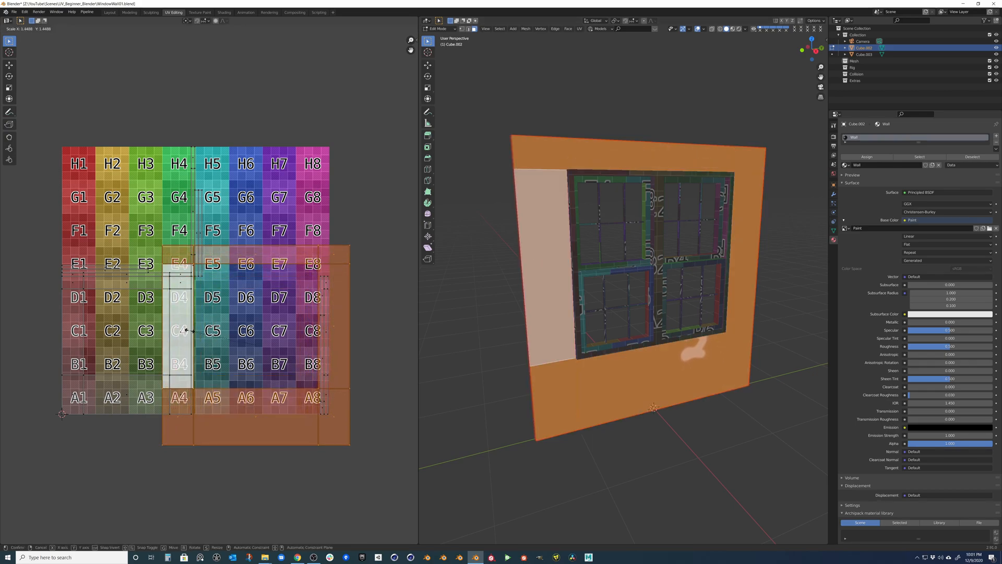
click(196, 331)
key(g)
click(202, 311)
key(a)
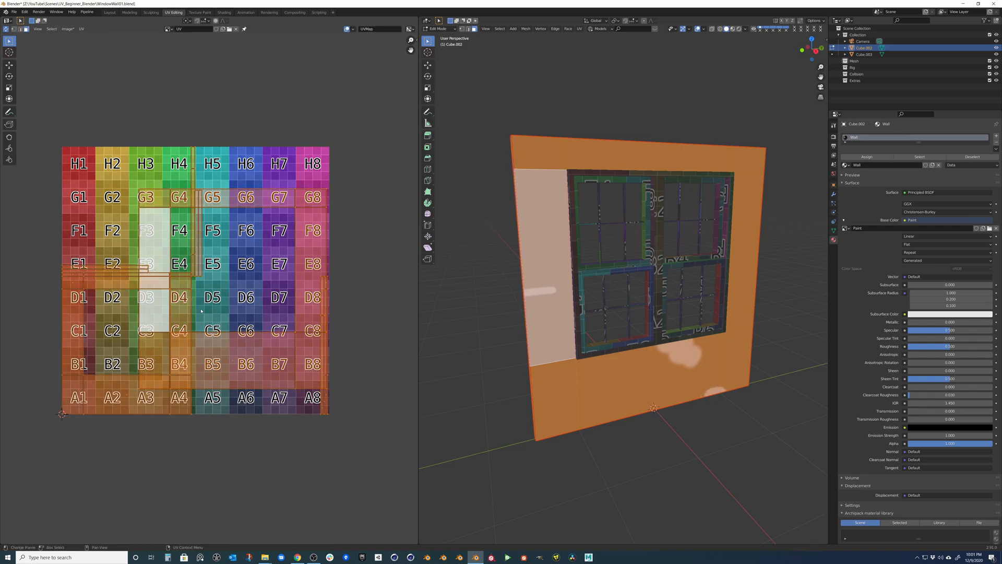
right_click(202, 311)
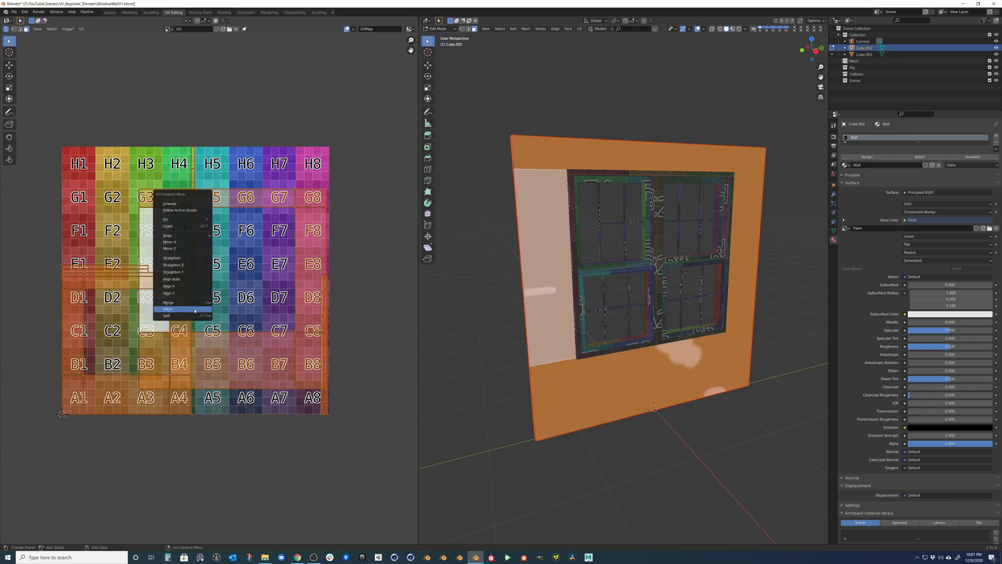
click(194, 311)
click(81, 28)
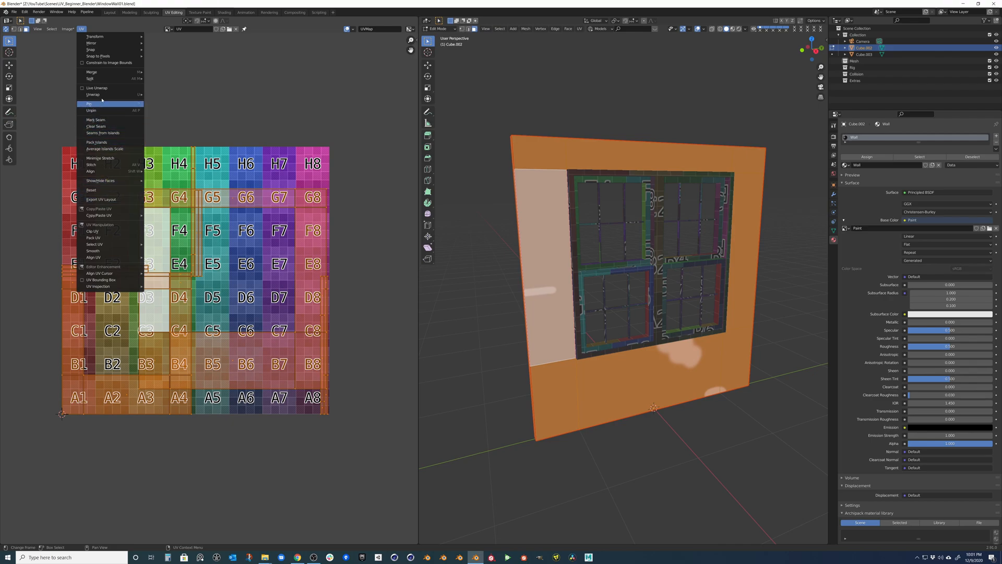
click(104, 143)
key(alt+a)
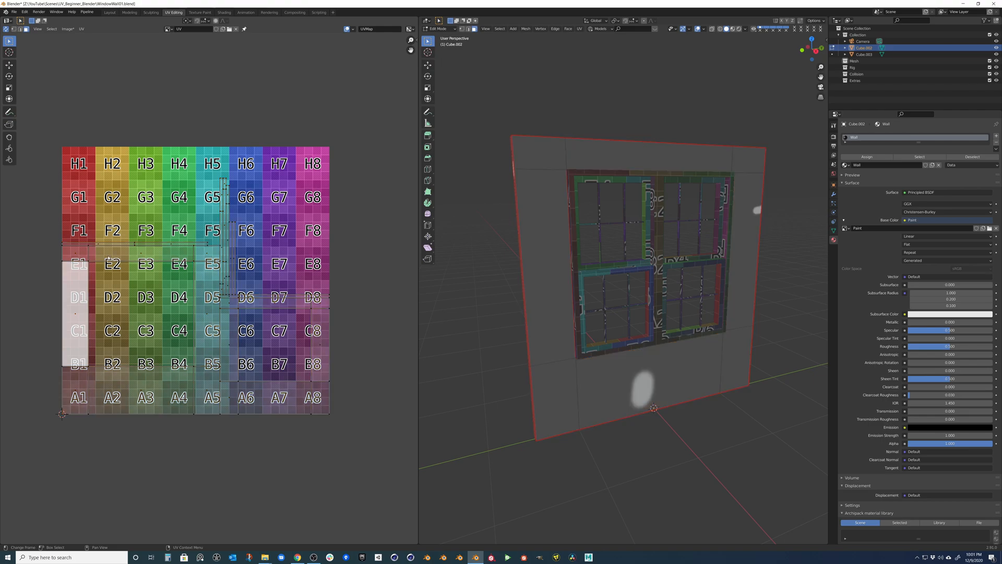
middle_drag(548, 235, 403, 231)
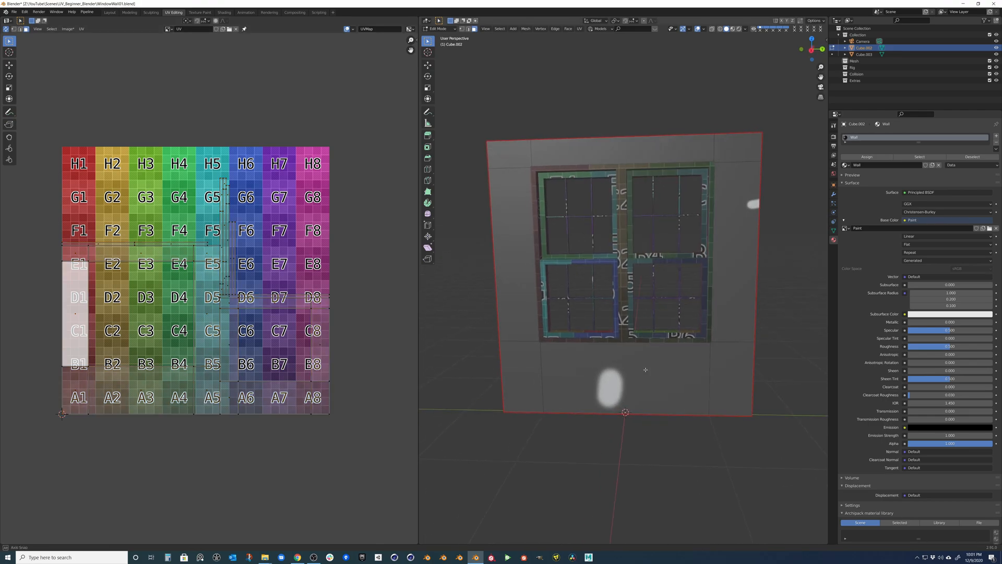
Step: In Texture Paint, paint out the two stray white blobs with an enlarged black brush
click(199, 12)
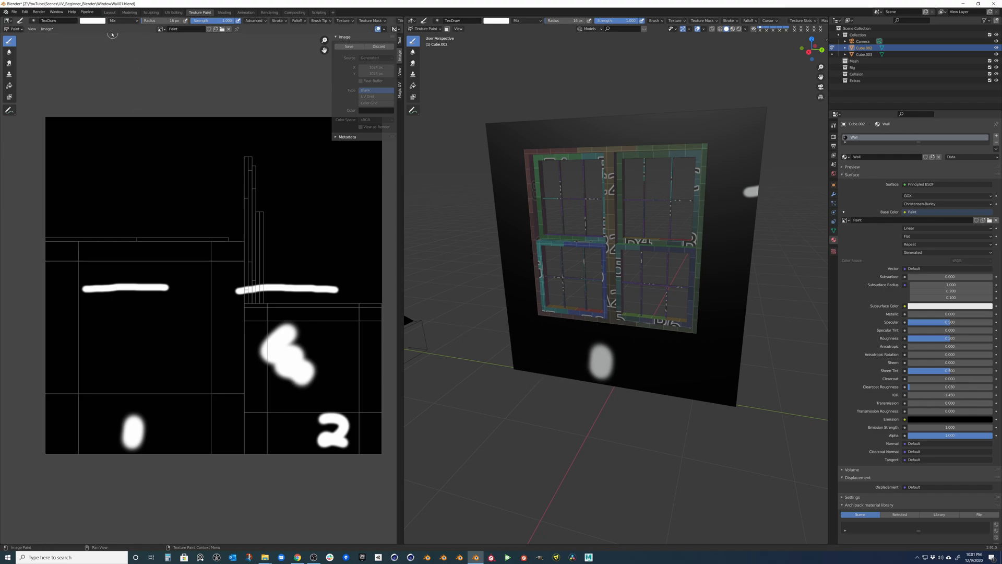
click(93, 20)
click(136, 74)
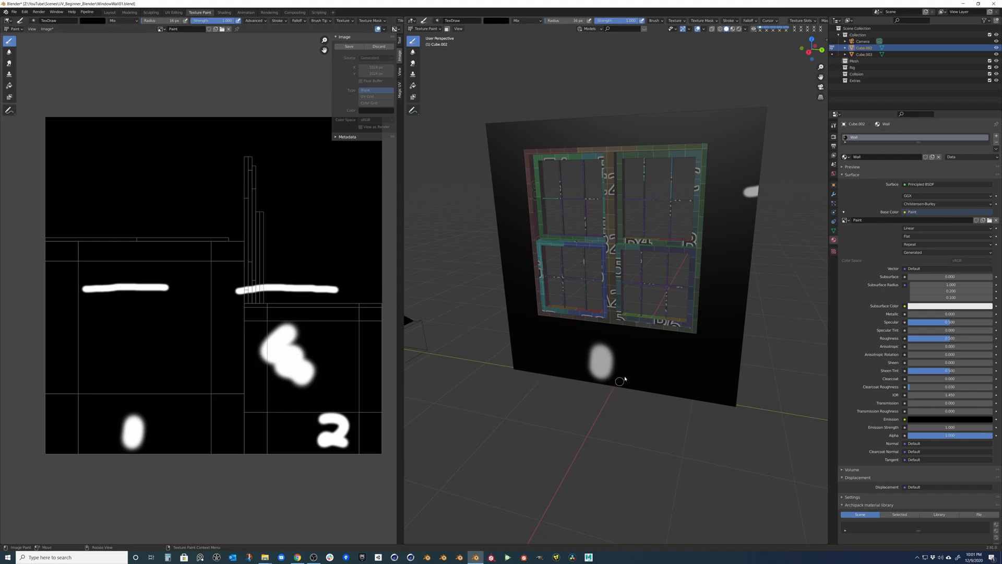
key(f)
click(602, 358)
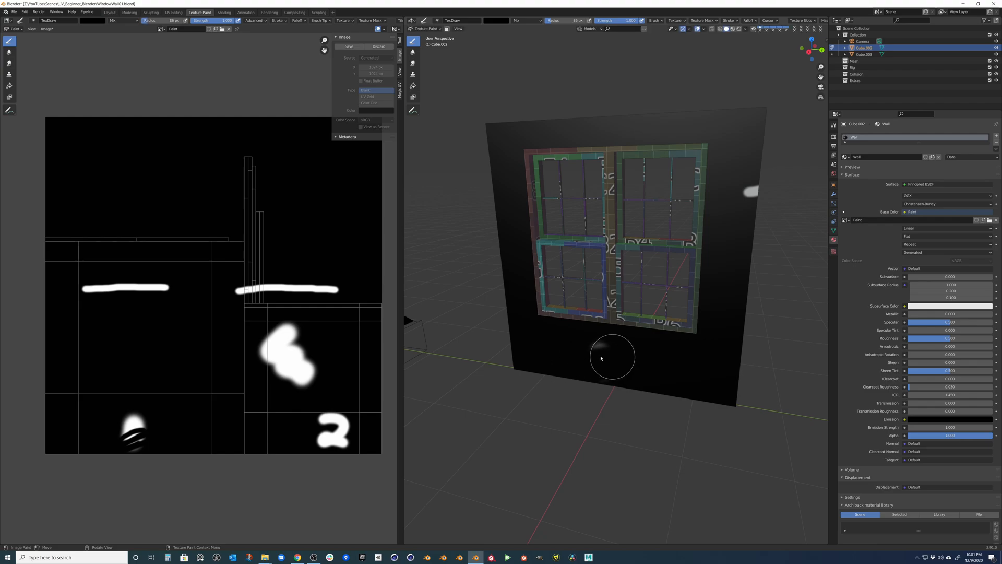
click(750, 191)
Step: Swap back to white, shrink the brush and paint a new 2 at the wall's lower right
key(x)
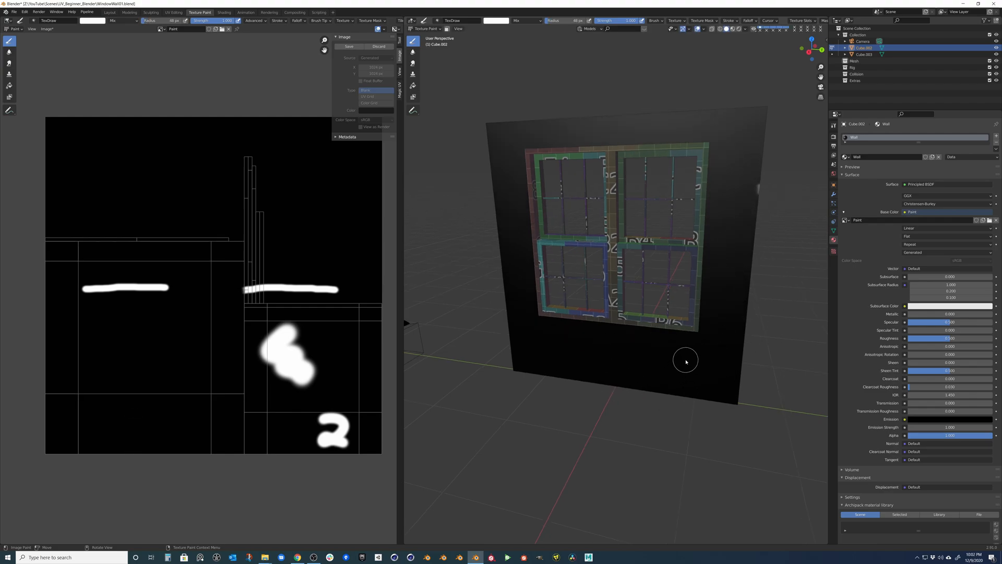
key(f)
click(678, 357)
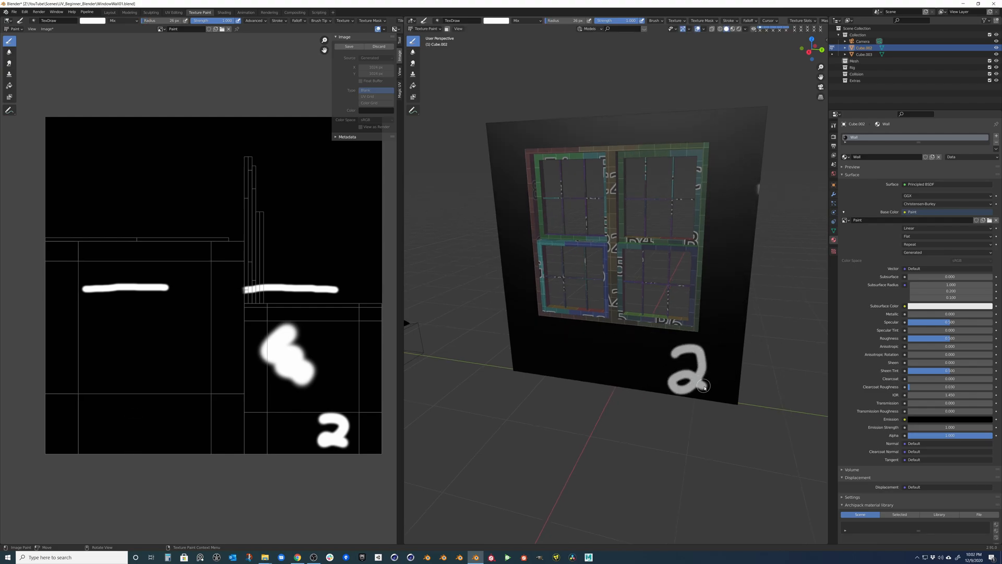
scroll(703, 385, up, 4)
mouse_move(703, 385)
middle_down()
mouse_move(655, 383)
mouse_move(600, 306)
middle_up()
mouse_move(637, 350)
middle_down()
mouse_move(627, 346)
mouse_move(658, 320)
middle_up()
scroll(658, 319, up, 5)
middle_drag(703, 420, 627, 376)
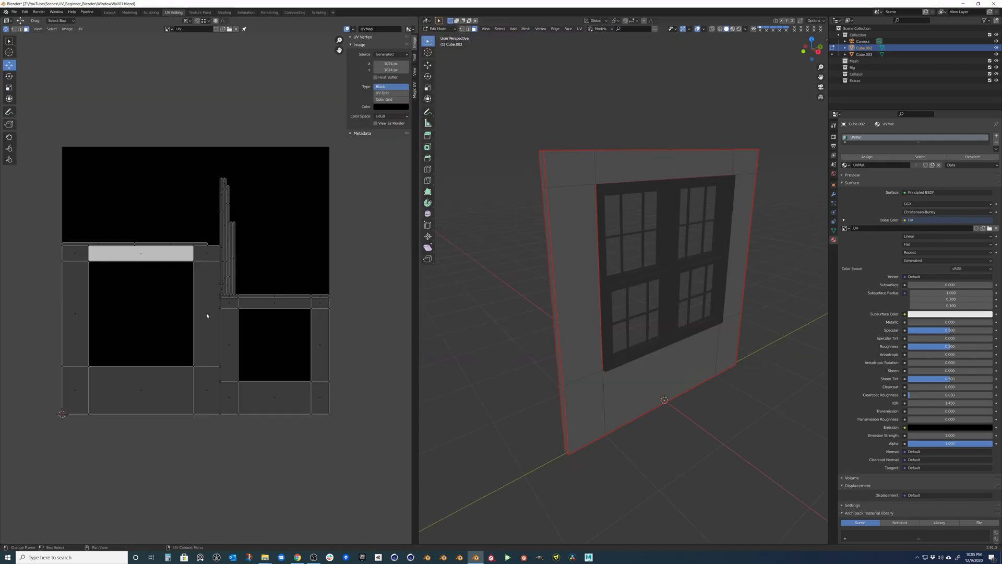
Step: Select the whole linked wall island and set the pivot to Bounding Box Center
click(207, 315)
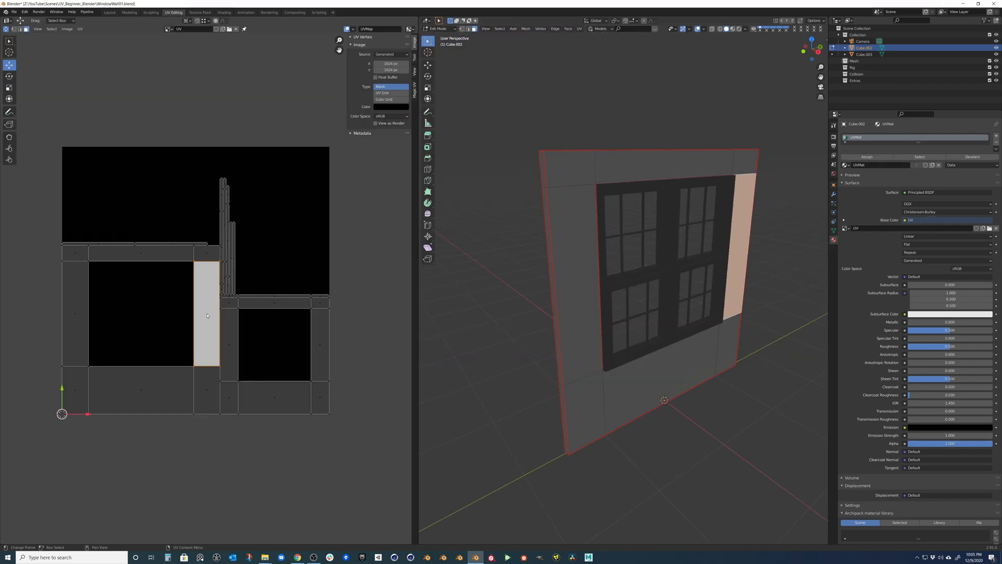
key(l)
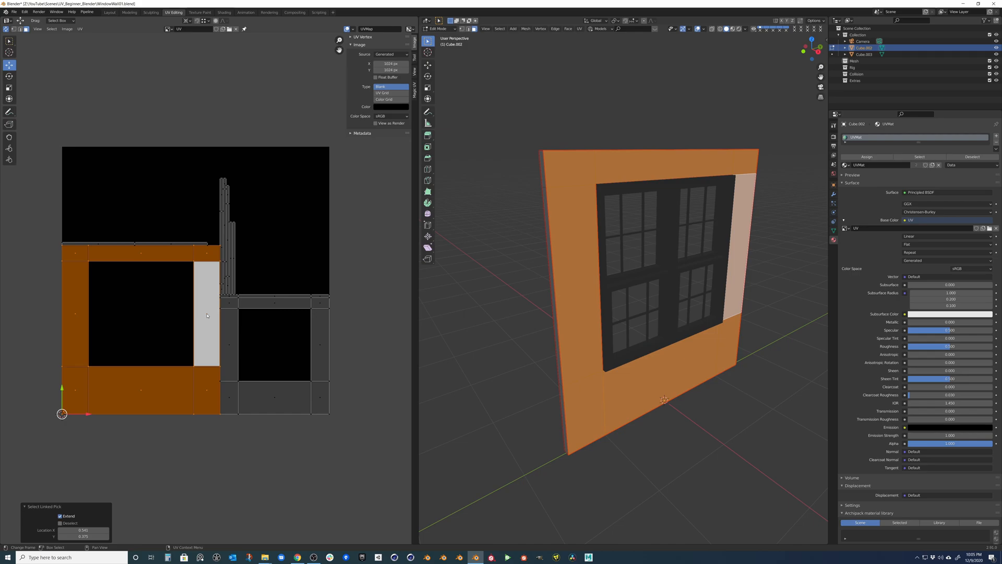
click(187, 21)
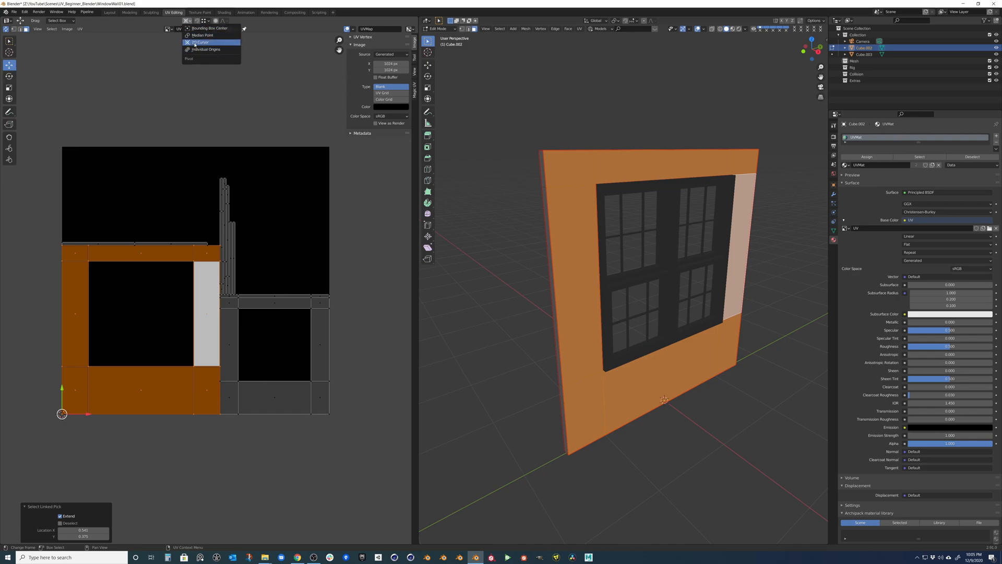
click(208, 28)
Step: Place the 2D cursor at the island's top-left via Magic UV Align UV Cursor and review snapping
click(414, 88)
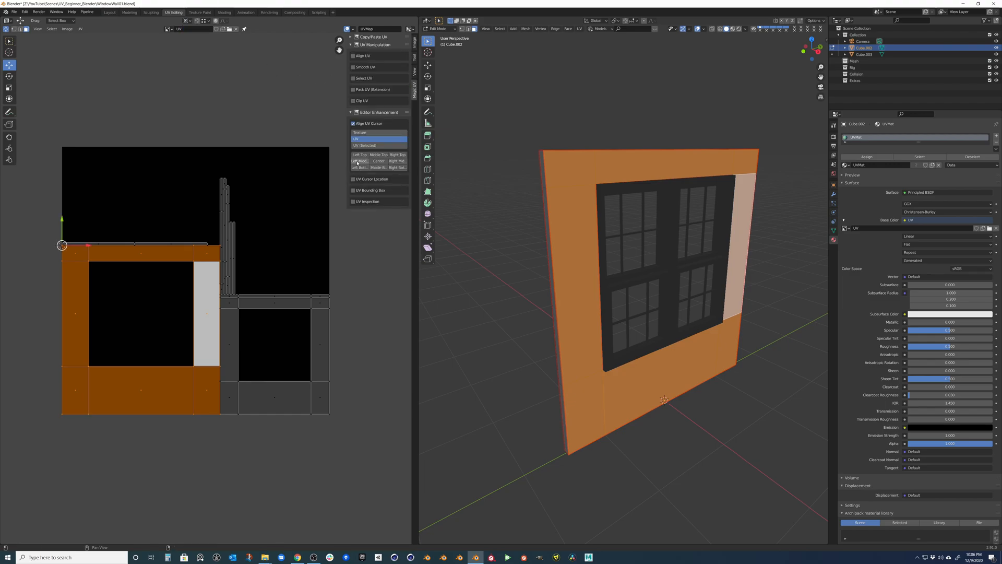
click(358, 155)
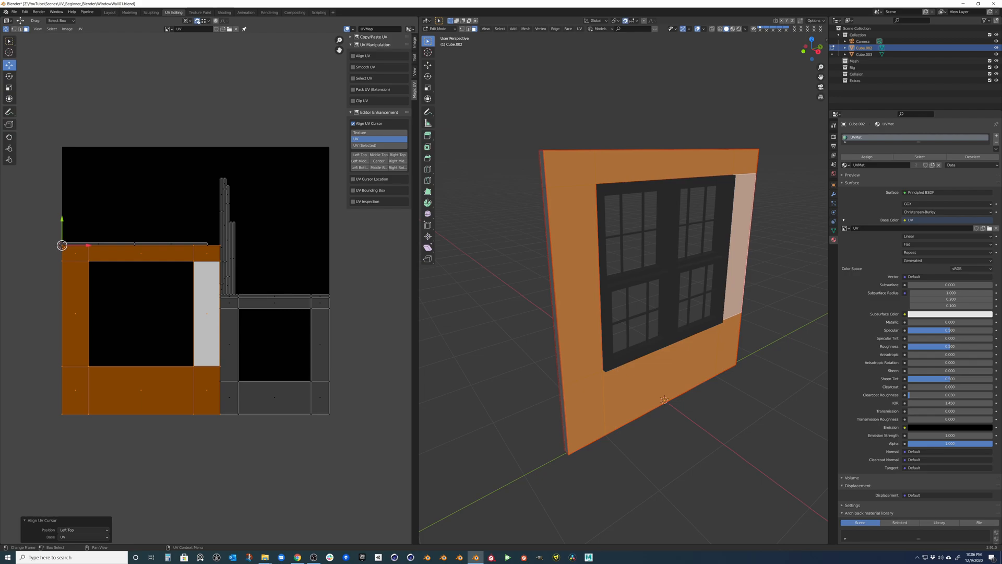
click(207, 22)
Step: Move the wall island off to the right of the UV area
key(g)
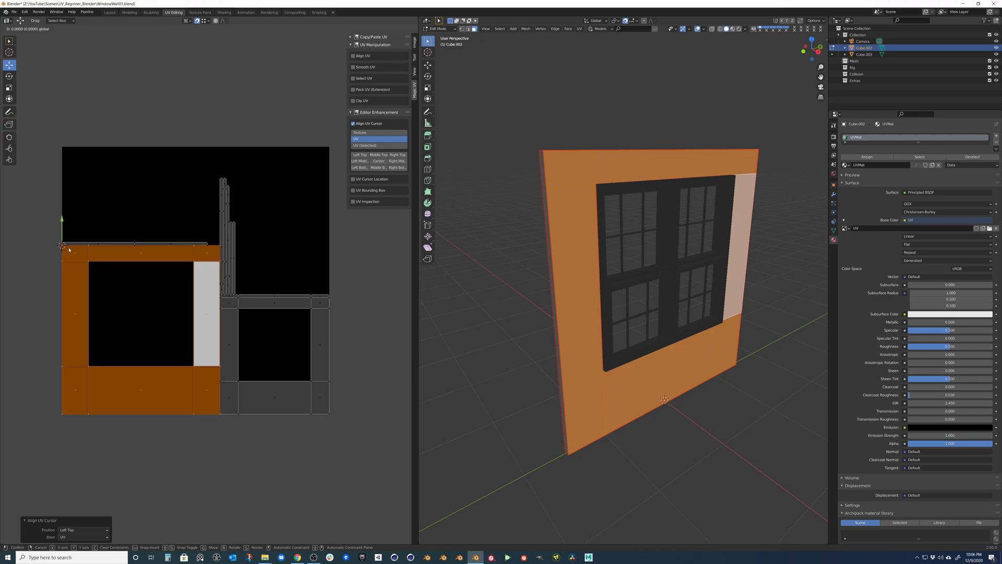
click(61, 245)
key(g)
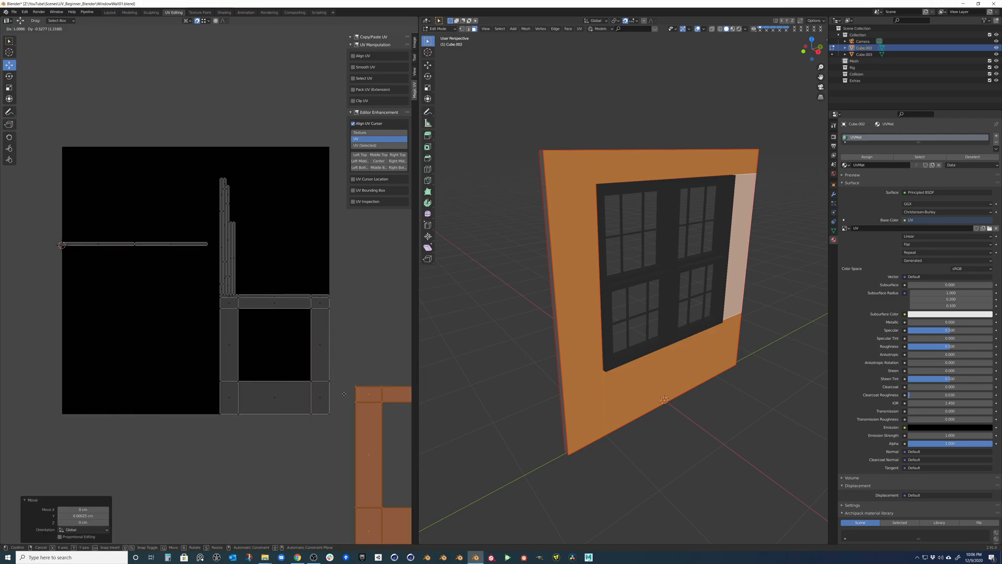